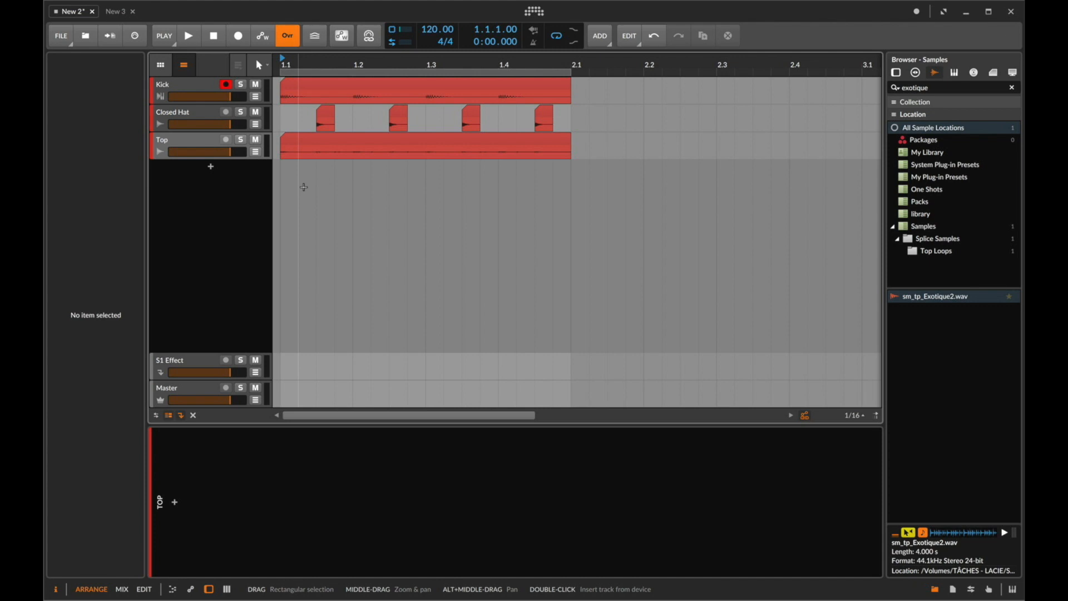
- Add a new instrument track holding a Sampler device
double_click(214, 167)
type("sam")
key("Down")
key("Return")
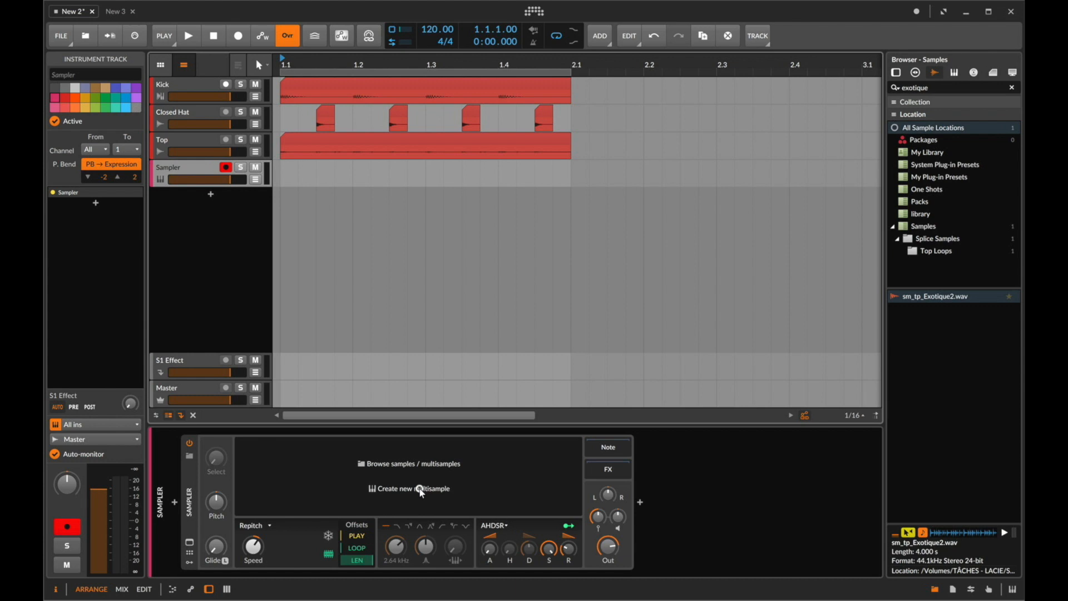
- Create a new empty multisample in the Sampler and switch the multisample editor to its list layout
left_click(421, 490)
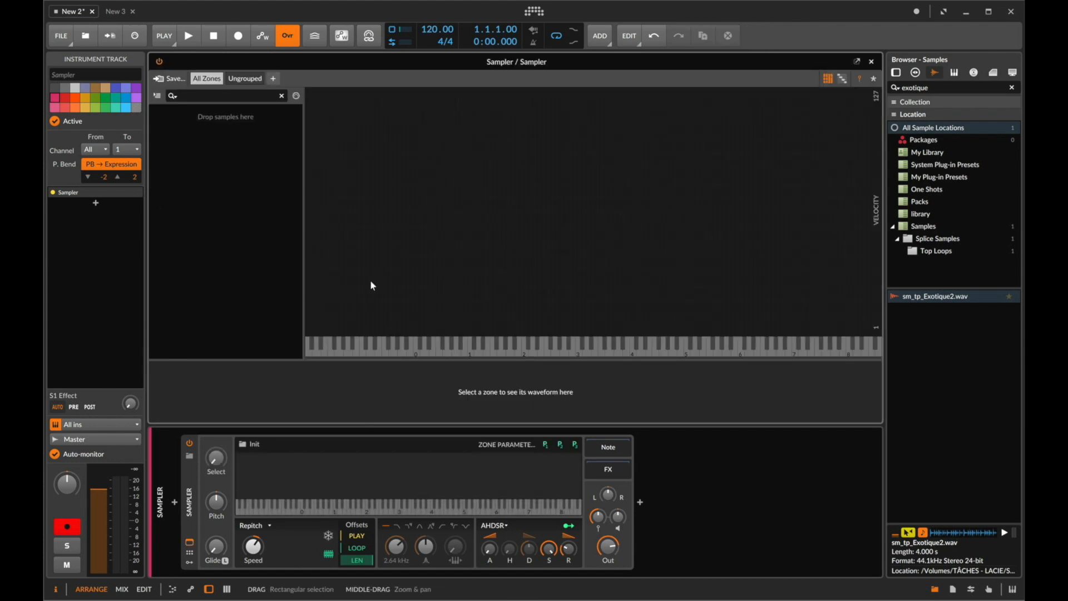
left_click(842, 79)
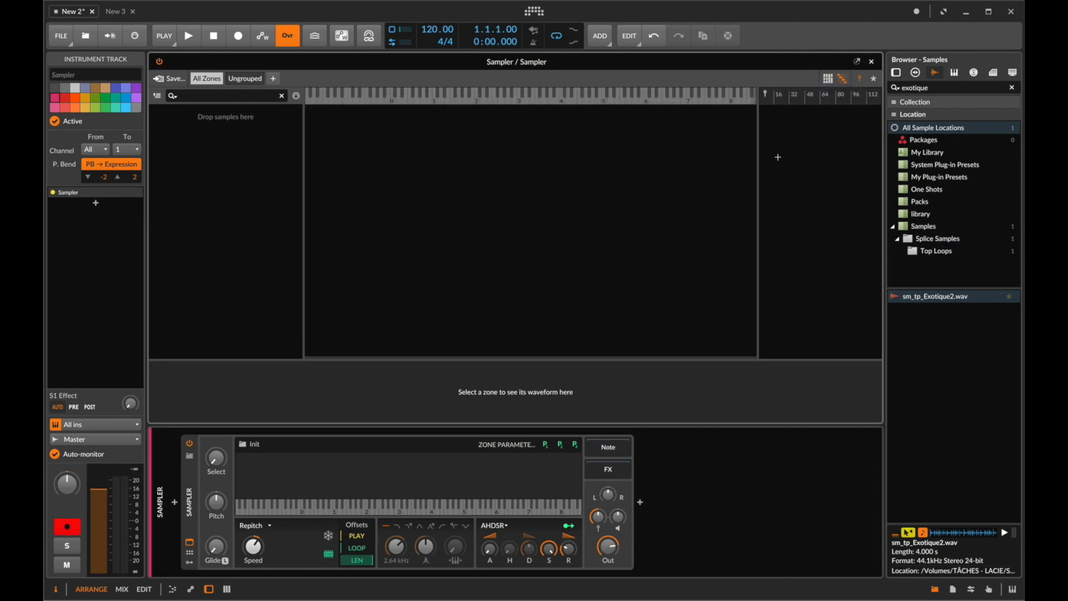
left_click(873, 79)
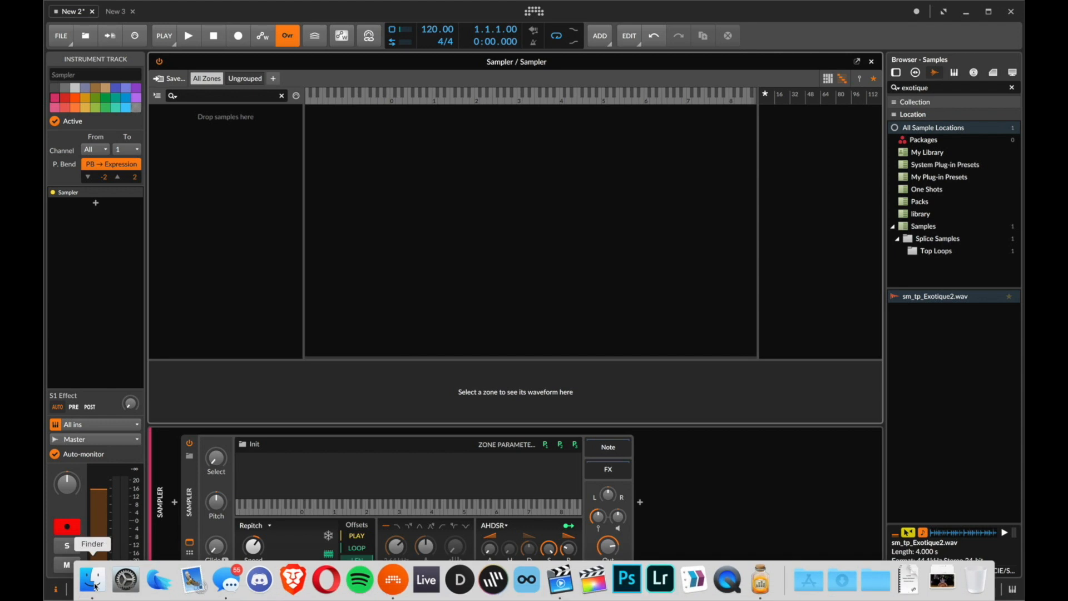
- Open Finder and browse the numbered sample folders inside the RADIO folder
left_click(94, 579)
scroll(557, 312, "down", 10)
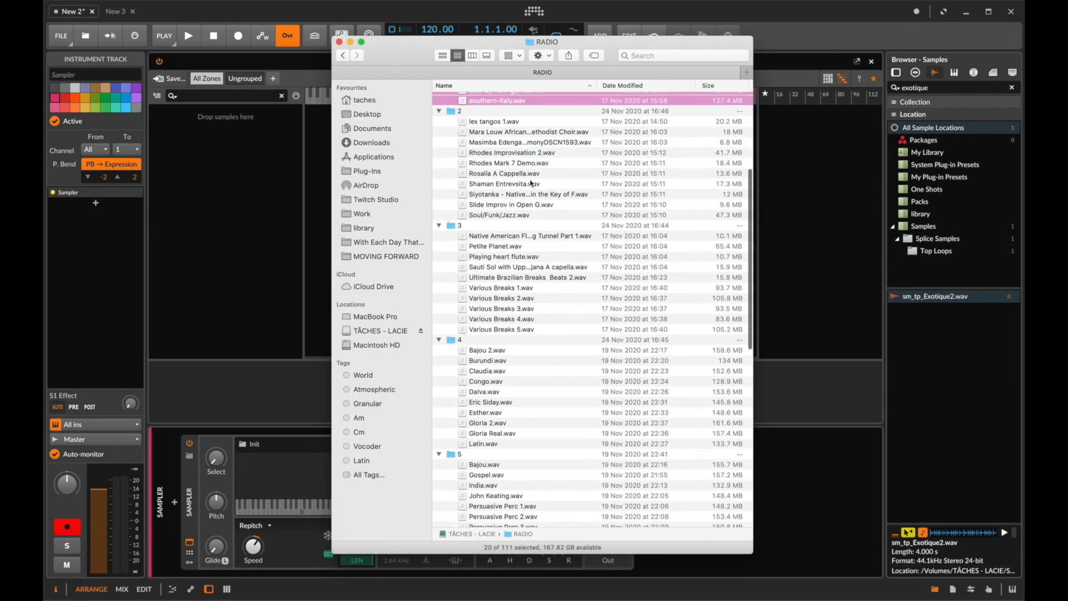
scroll(504, 351, "up", 10)
scroll(503, 352, "down", 10)
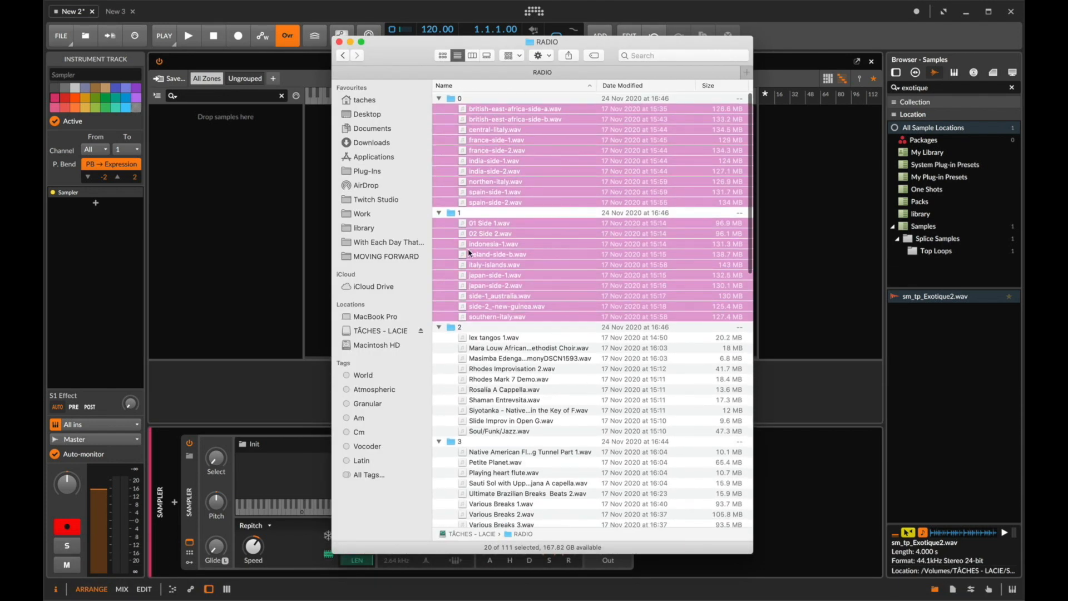
scroll(469, 253, "up", 10)
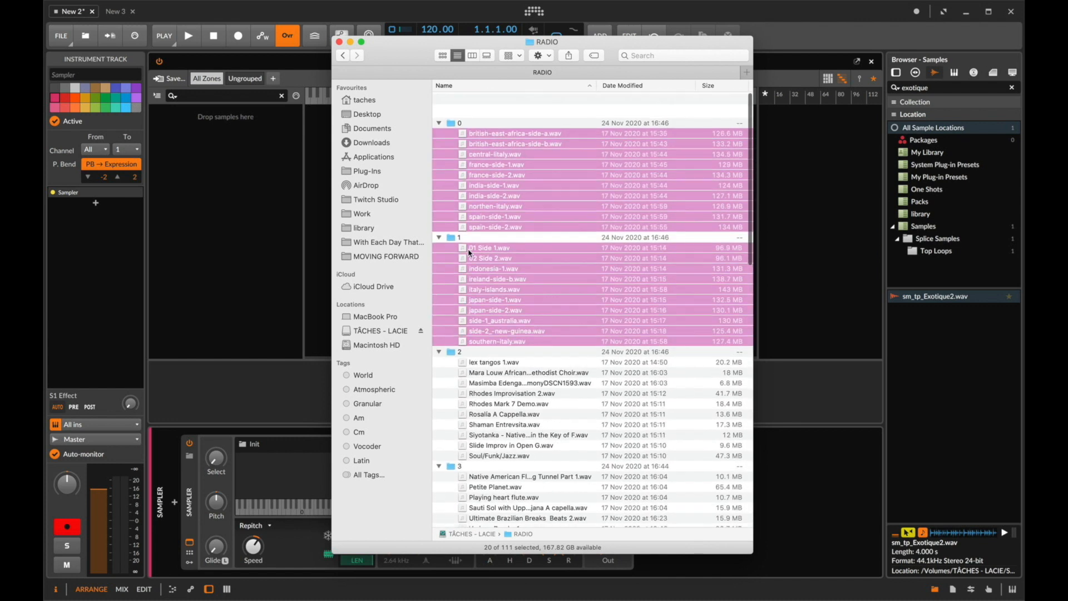
left_click(508, 432)
left_click(508, 192)
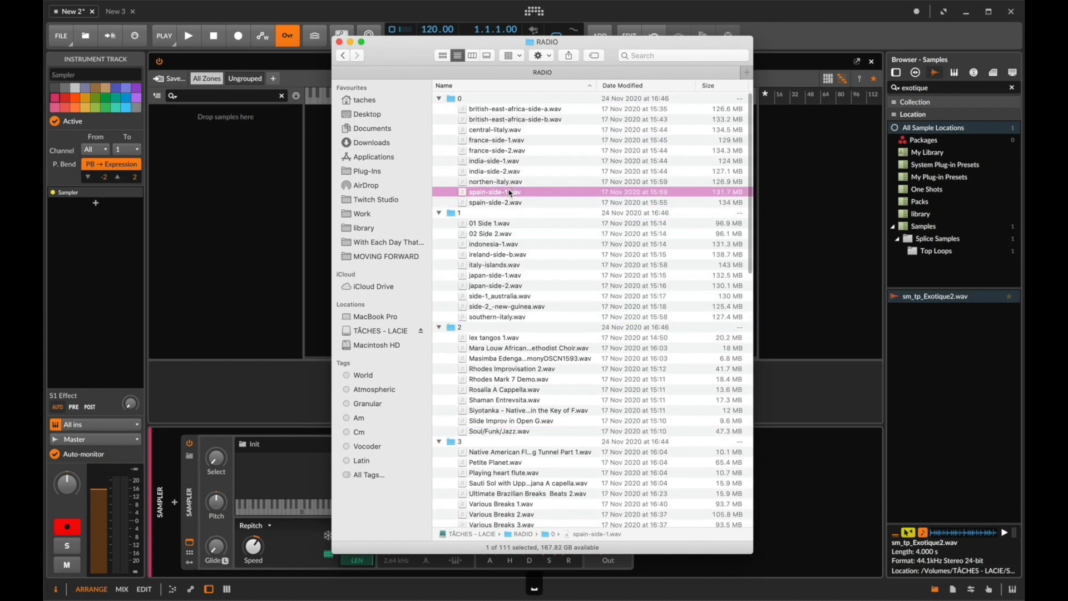
- Preview recordings from folders 0, 2 and 3 with Quick Look, scrubbing through each one
key("space")
left_click(189, 190)
left_click_drag(204, 190, 240, 191)
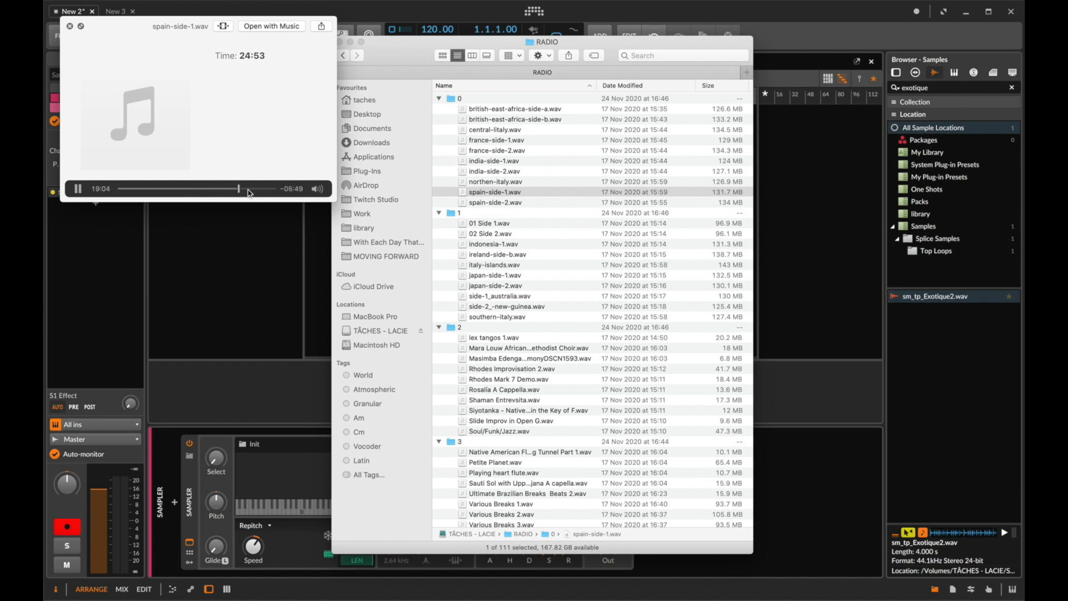
key("space")
left_click(504, 390)
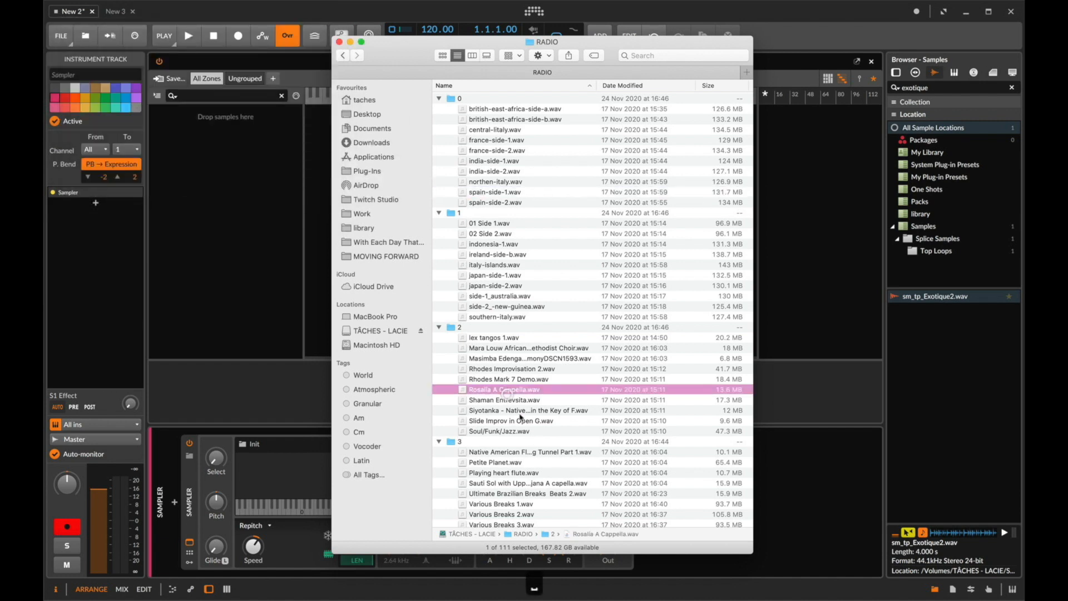
key("space")
key("Down")
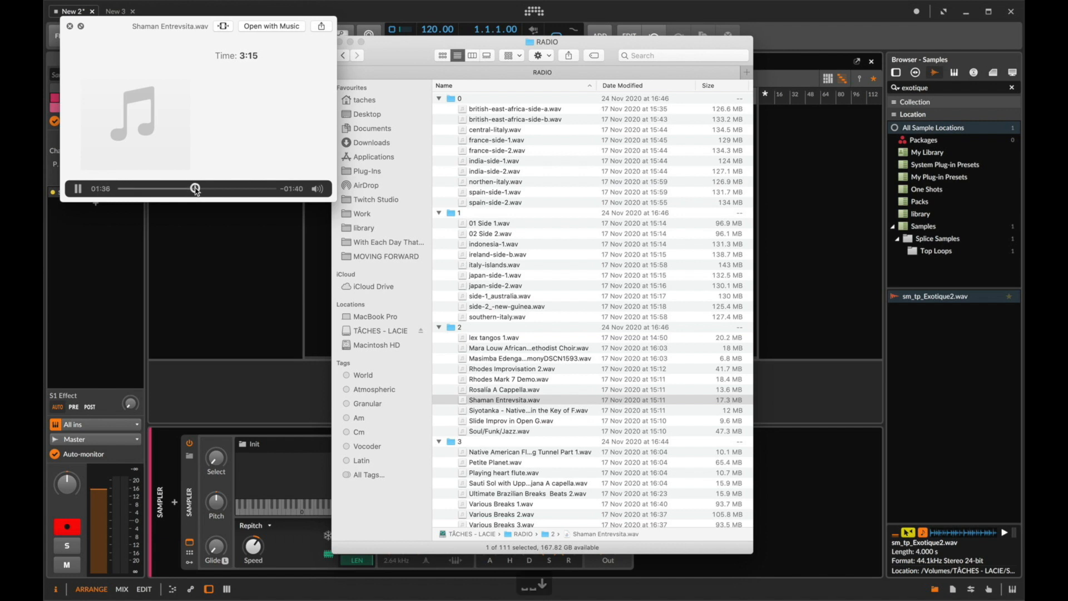
key("Up")
key("Up")
left_click(173, 190)
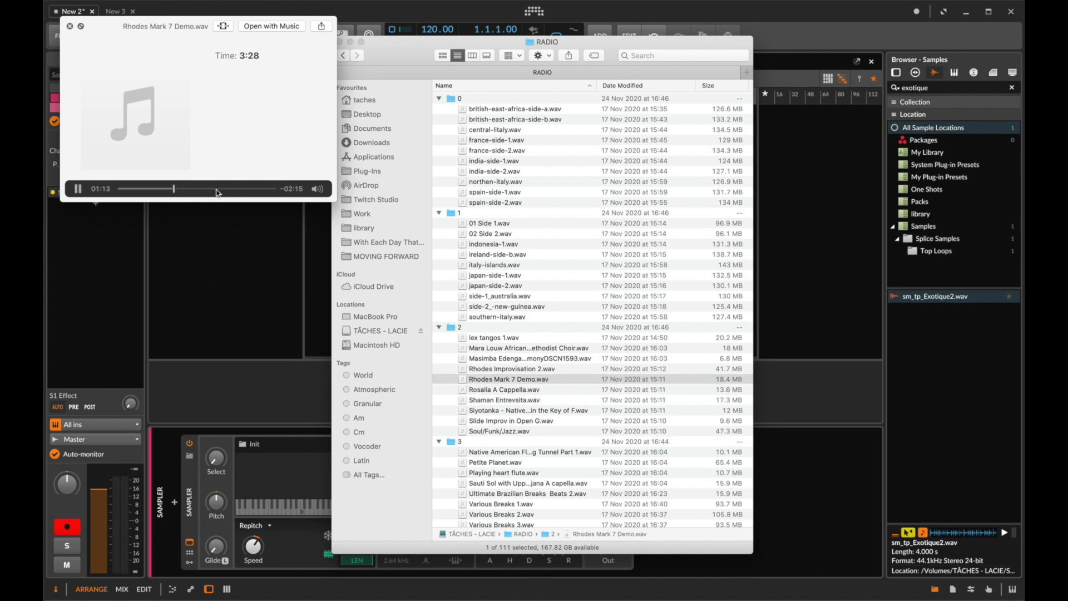
key("Up")
key("Up")
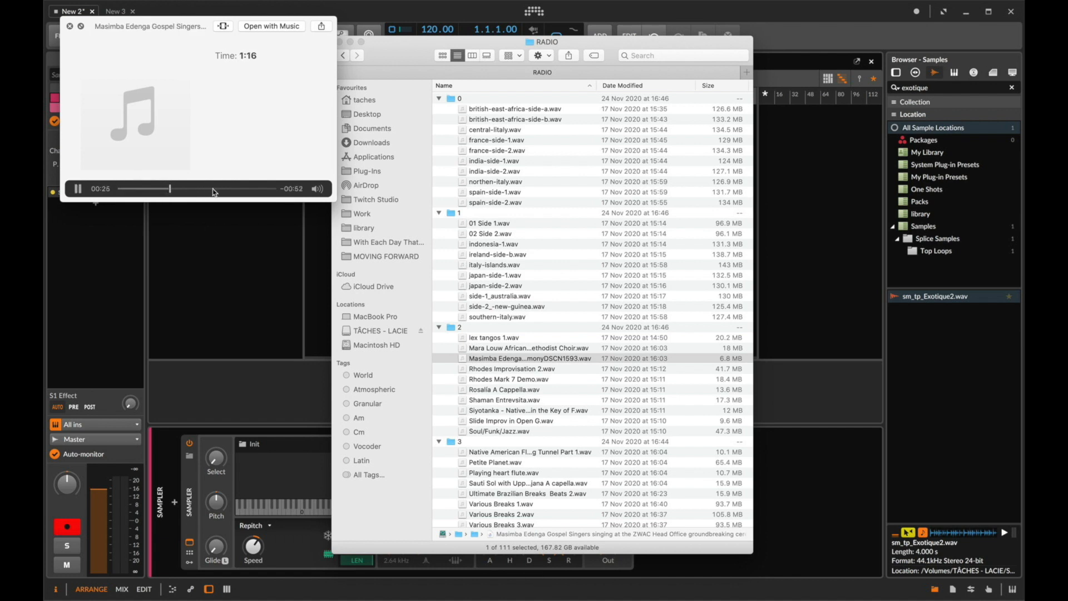
scroll(528, 429, "down", 4)
key("space")
left_click(522, 427)
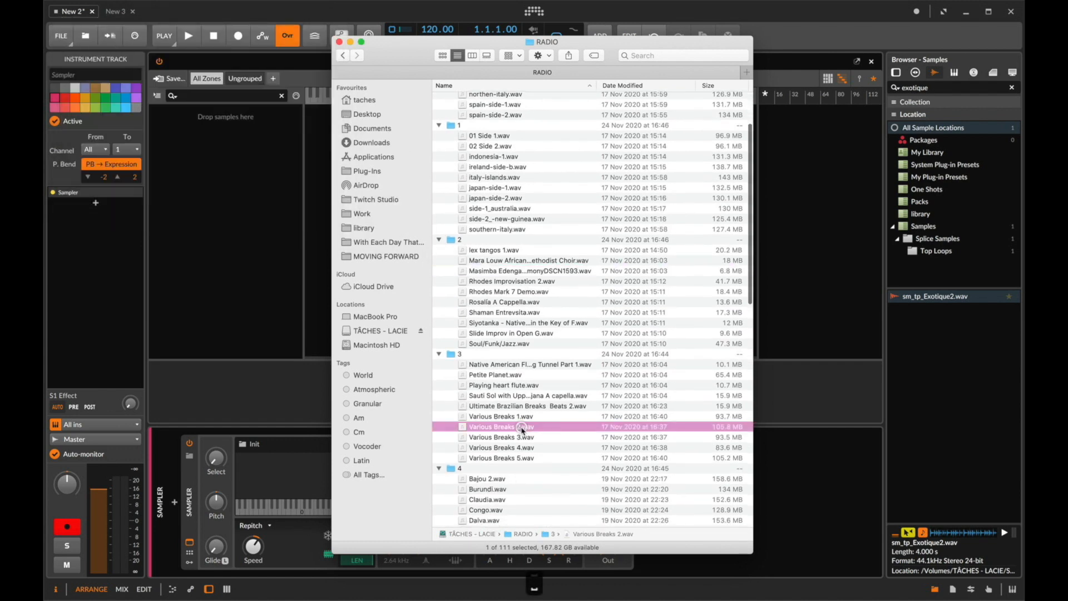
key("space")
left_click_drag(127, 192, 126, 192)
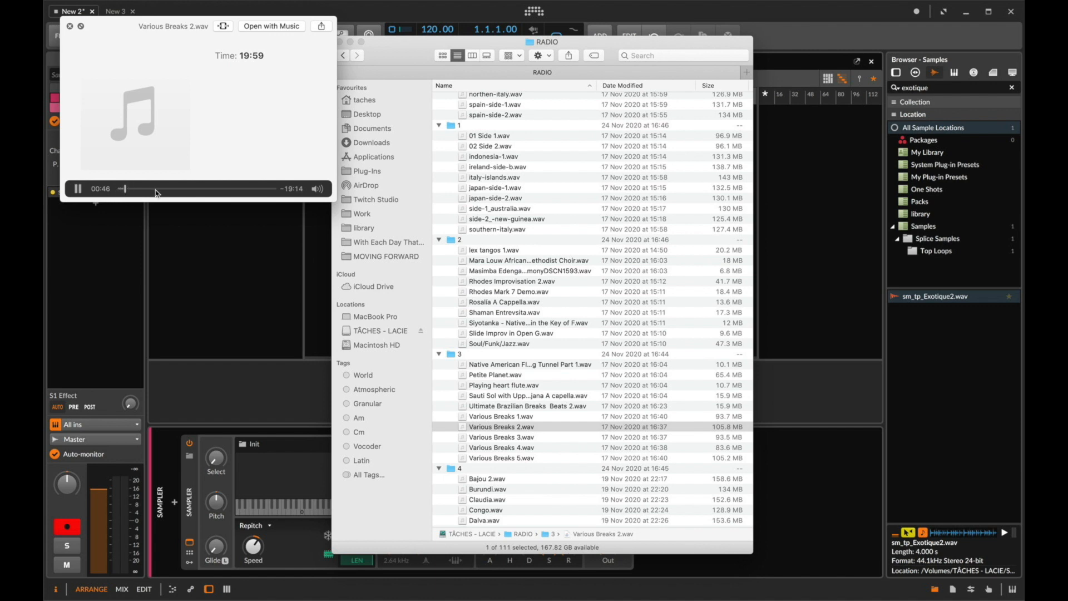
key("space")
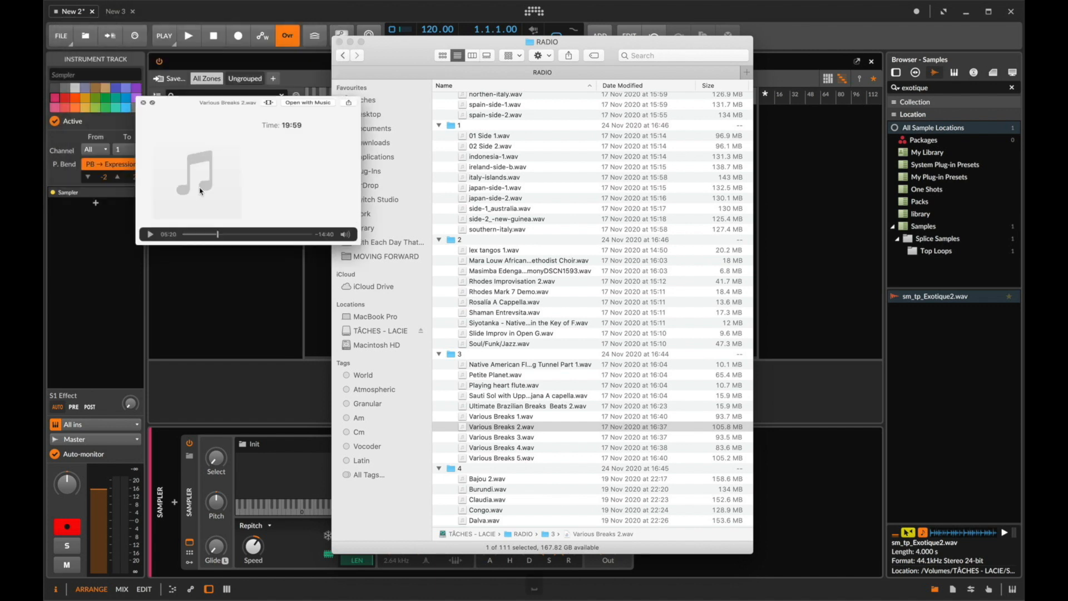
- Preview more recordings from folders 3 and 4 with Quick Look, scrubbing through them
scroll(501, 279, "down", 10)
left_click(484, 254)
key("space")
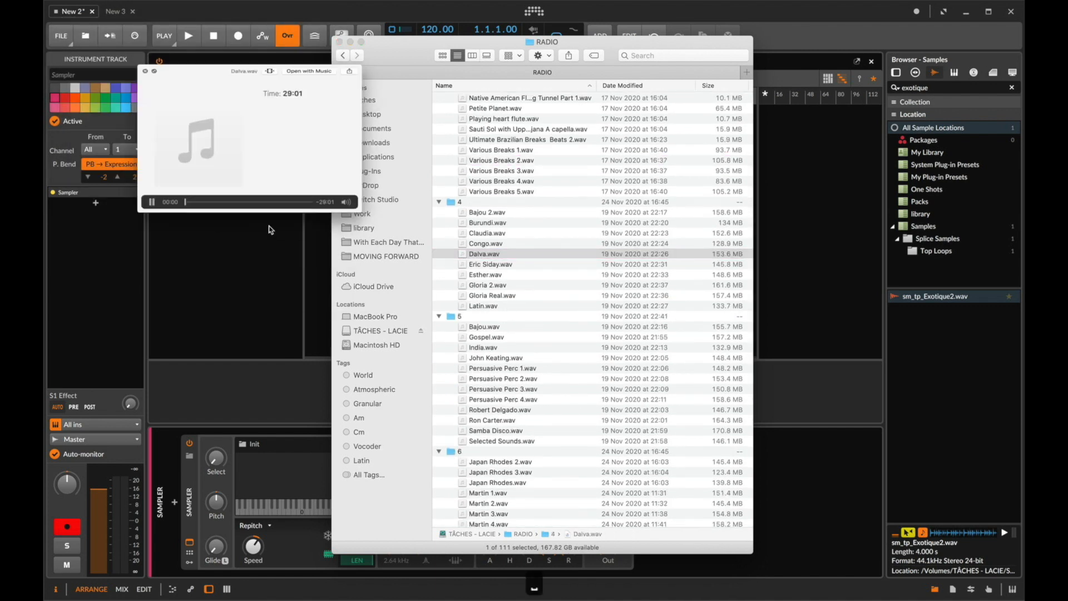
left_click(146, 189)
left_click_drag(173, 190, 197, 190)
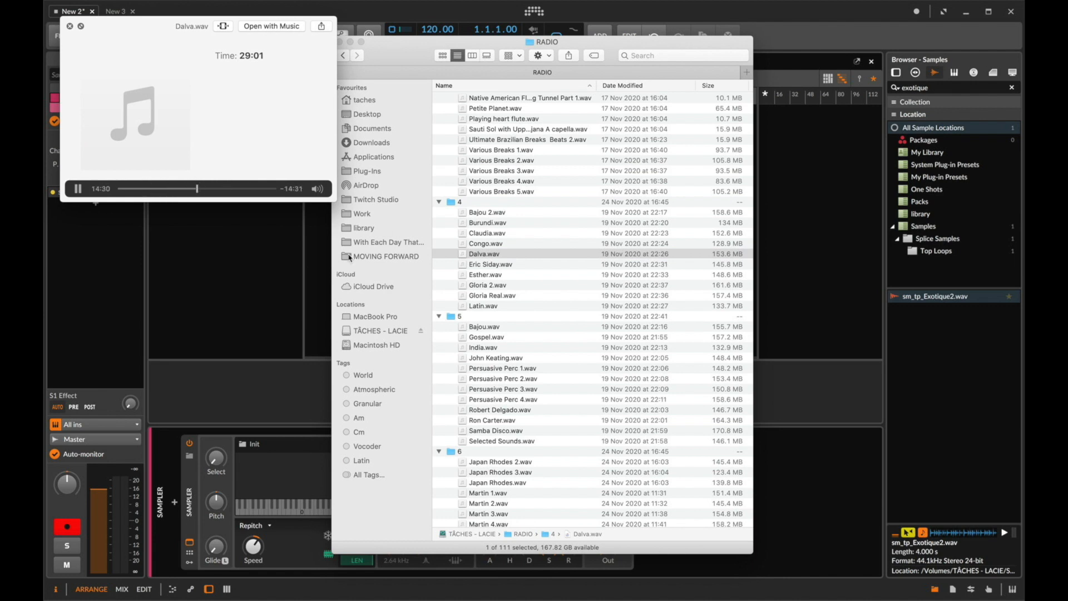
key("space")
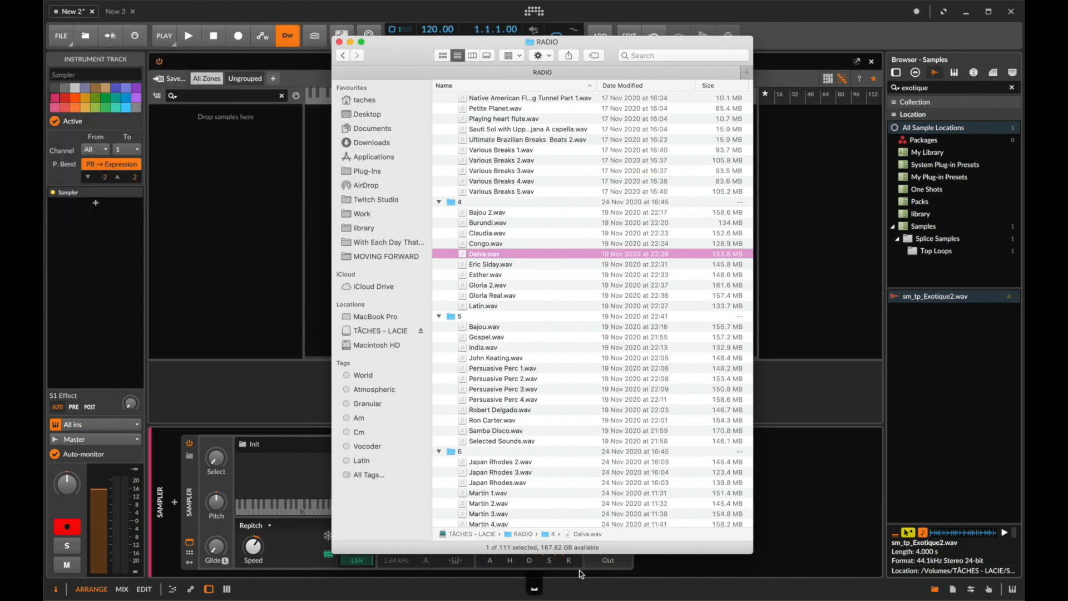
left_click(511, 234)
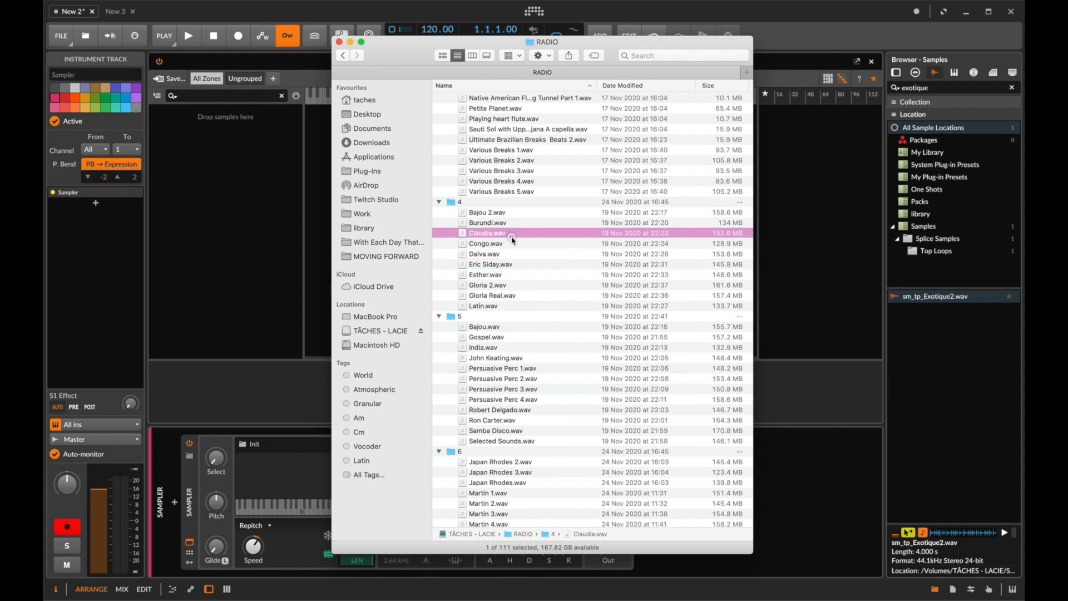
key("space")
key("space")
left_click(491, 159)
scroll(487, 178, "up", 5)
left_click(479, 206)
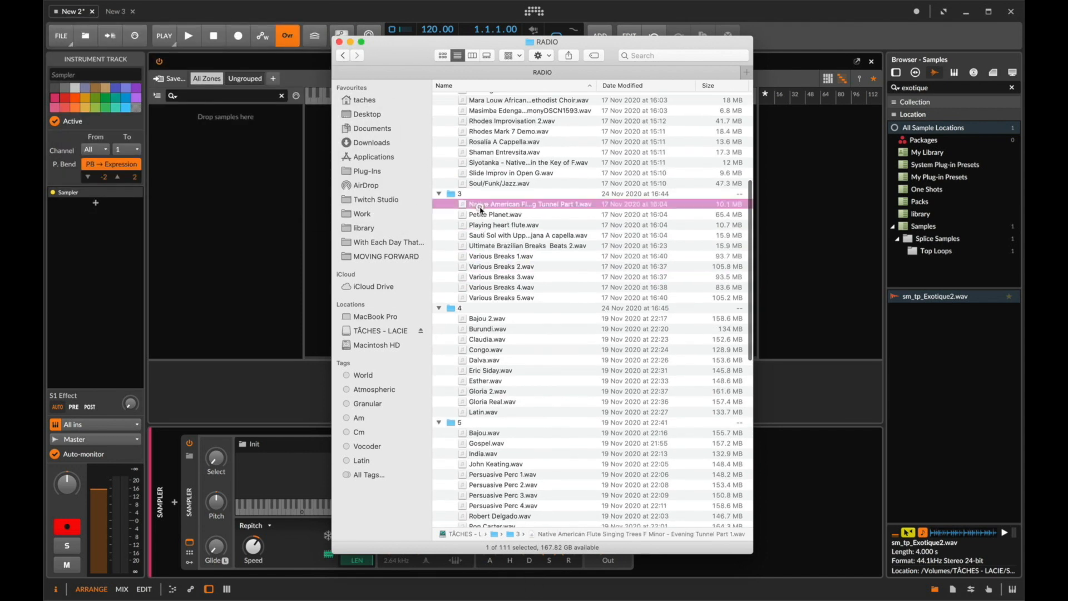
left_click(485, 297, "shift")
scroll(488, 180, "up", 4)
left_click(483, 227, "shift")
- Try to drop all samples from folders 2 and 3 into the multisample editor, then close Finder
left_click_drag(604, 56, 371, 40)
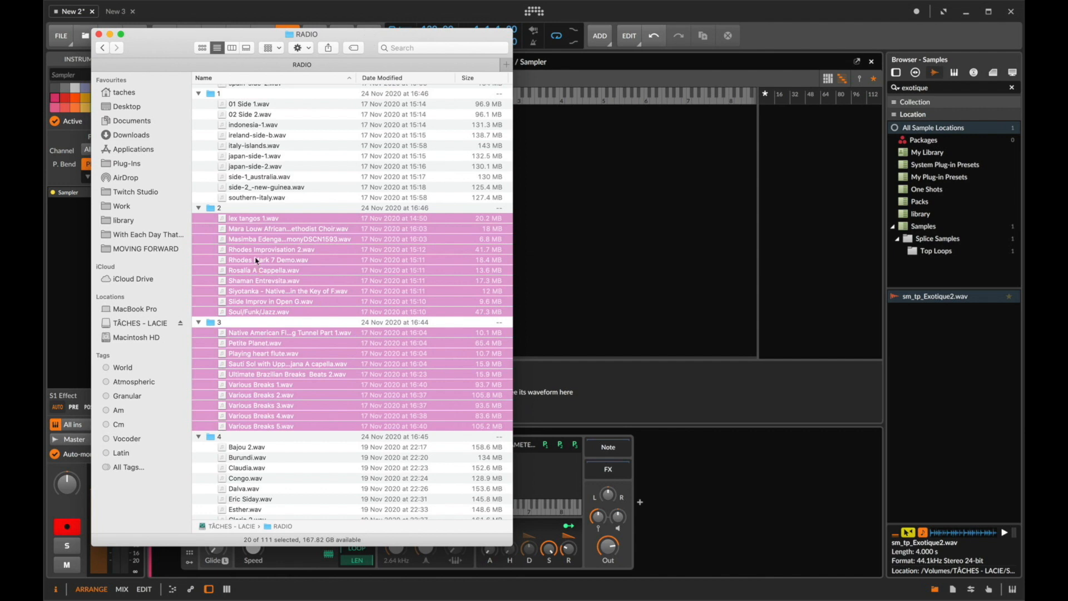
left_click_drag(248, 255, 793, 234)
left_click(98, 34)
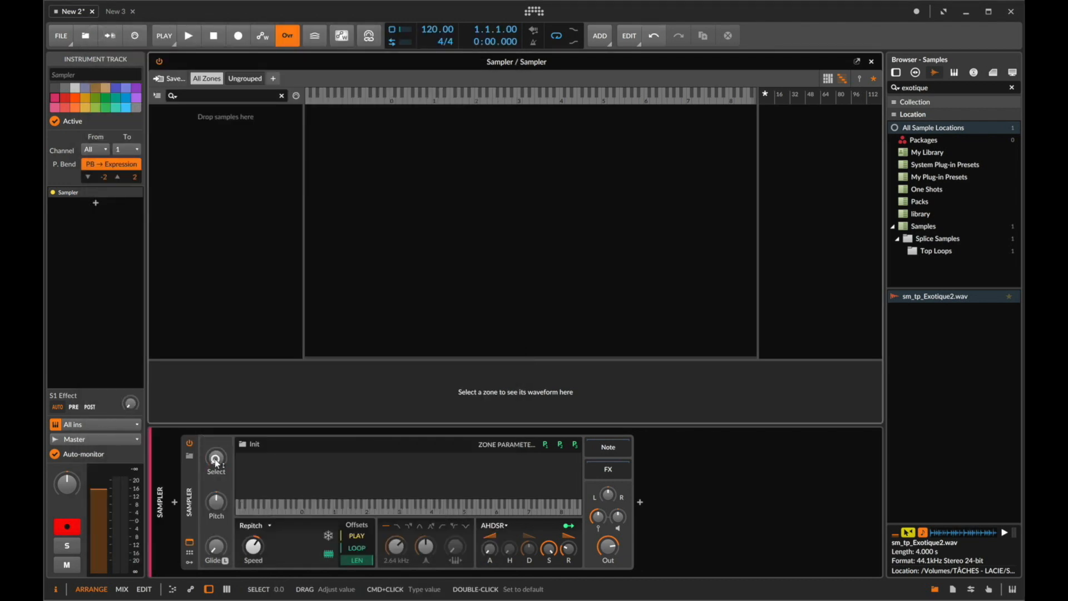
- Delete the Sampler device from the instrument track
left_click(188, 507)
key("Delete")
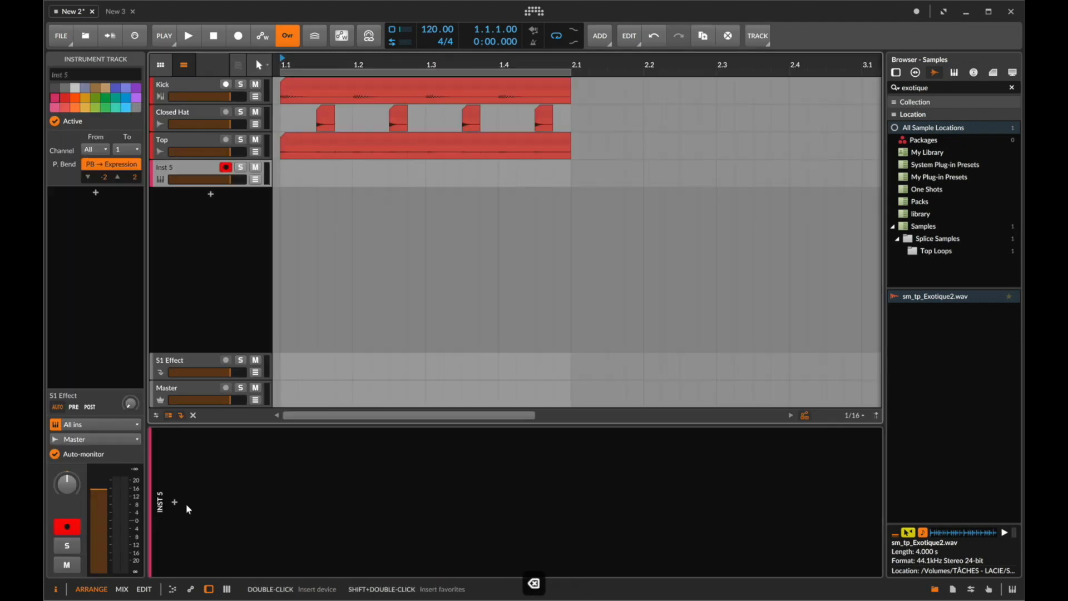
- Insert a fresh Sampler device on the instrument track
left_click(175, 502)
type("sam")
key("Down")
key("Return")
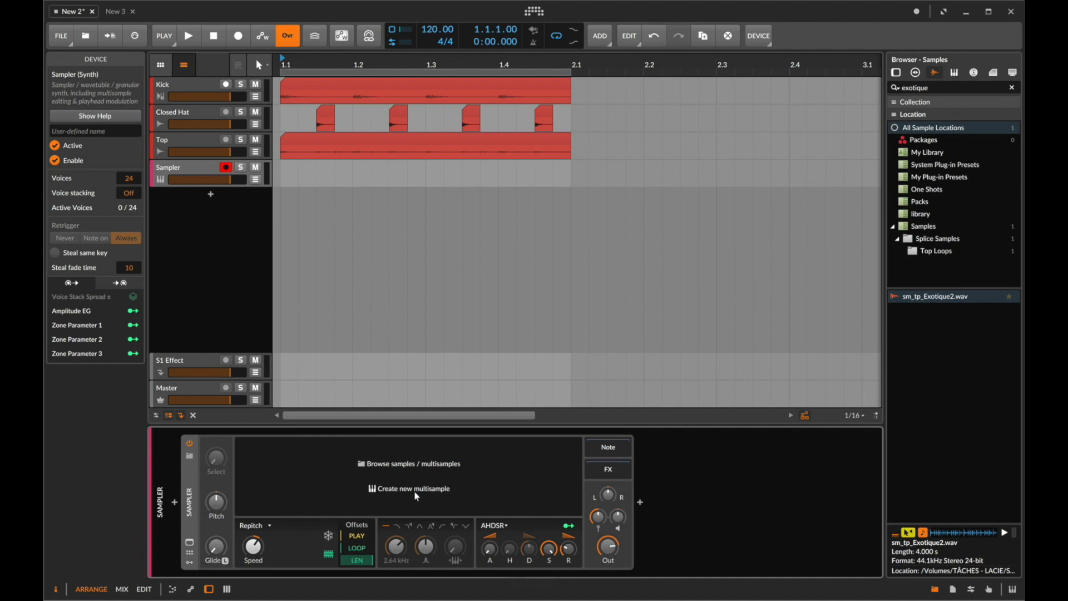
- Browse samples and load the RADIO MUSIC multisample into the Sampler
left_click(393, 463)
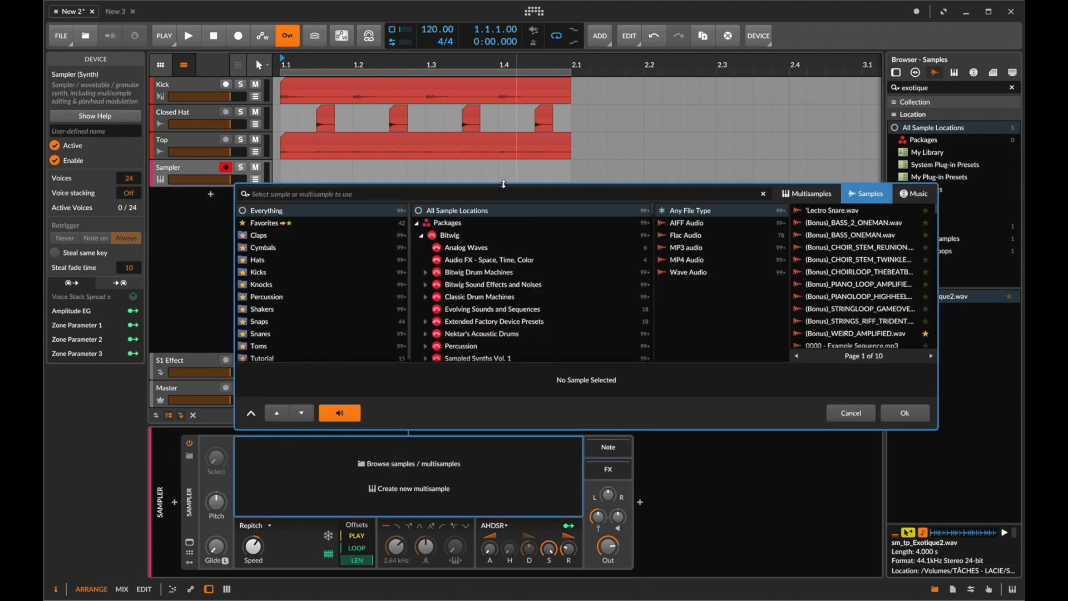
left_click(807, 194)
type("radi")
key("Down")
key("Return")
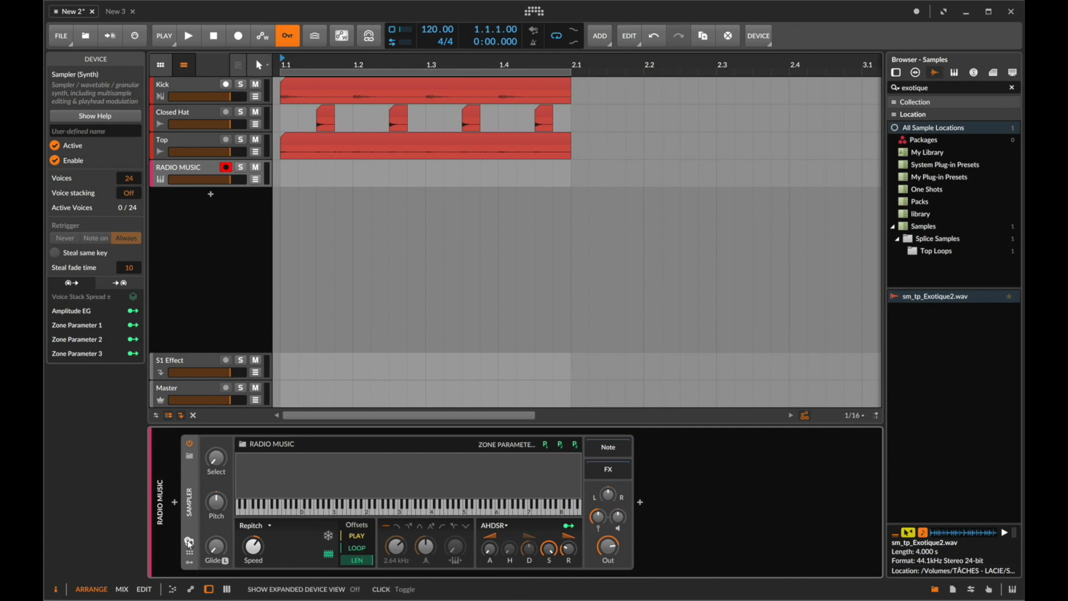
- Open the multisample editor in list layout and audition zones by playing notes while turning the Select knob
double_click(296, 498)
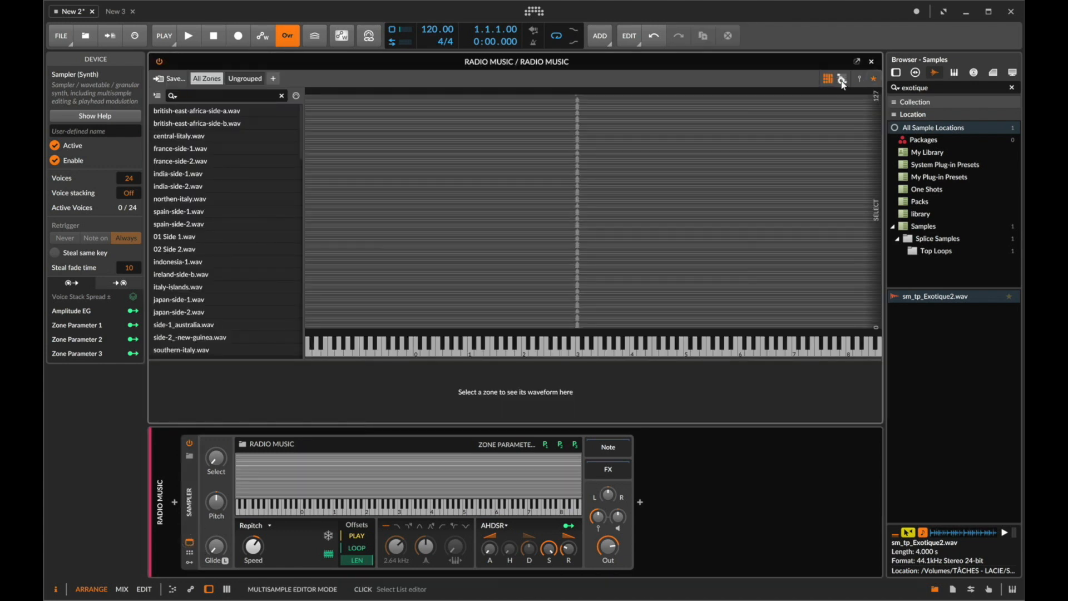
left_click(842, 79)
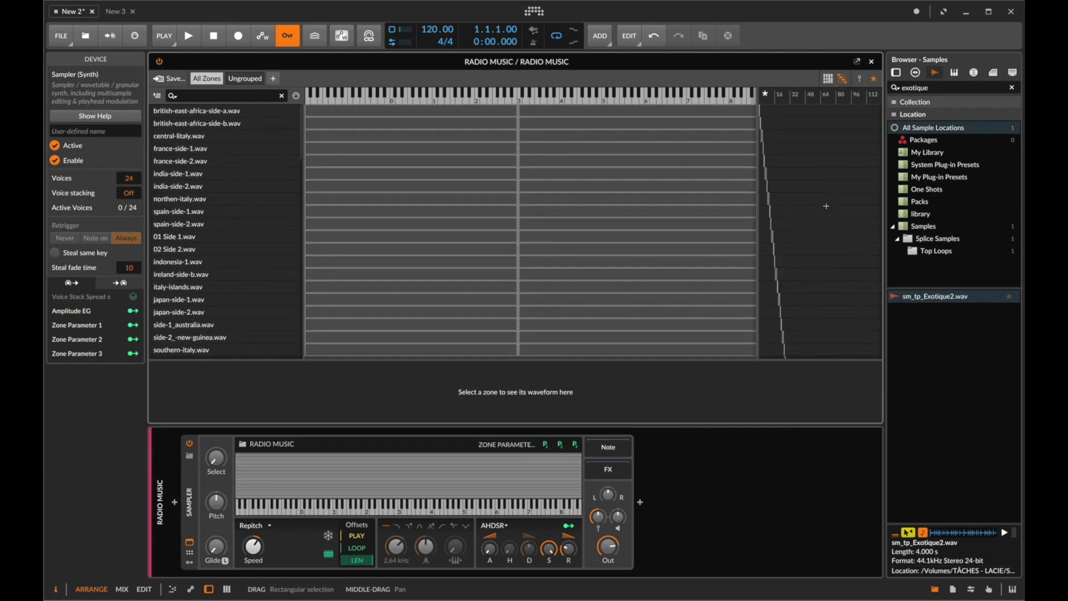
key("s")
key("s")
key("s")
key("s")
key("s")
key("s")
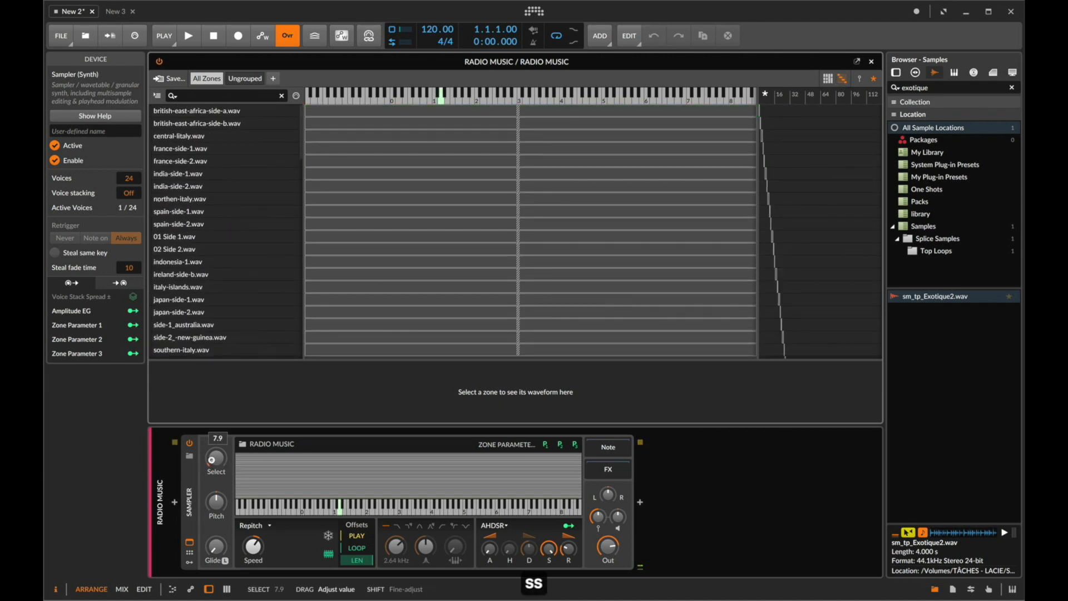
key("s")
key("s")
key("s")
key("s")
key("s")
key("s")
key("s")
key("s")
scroll(211, 460, "up", 3)
key("s")
key("s")
key("s")
key("s")
key("s")
key("s")
key("s")
key("s")
key("s")
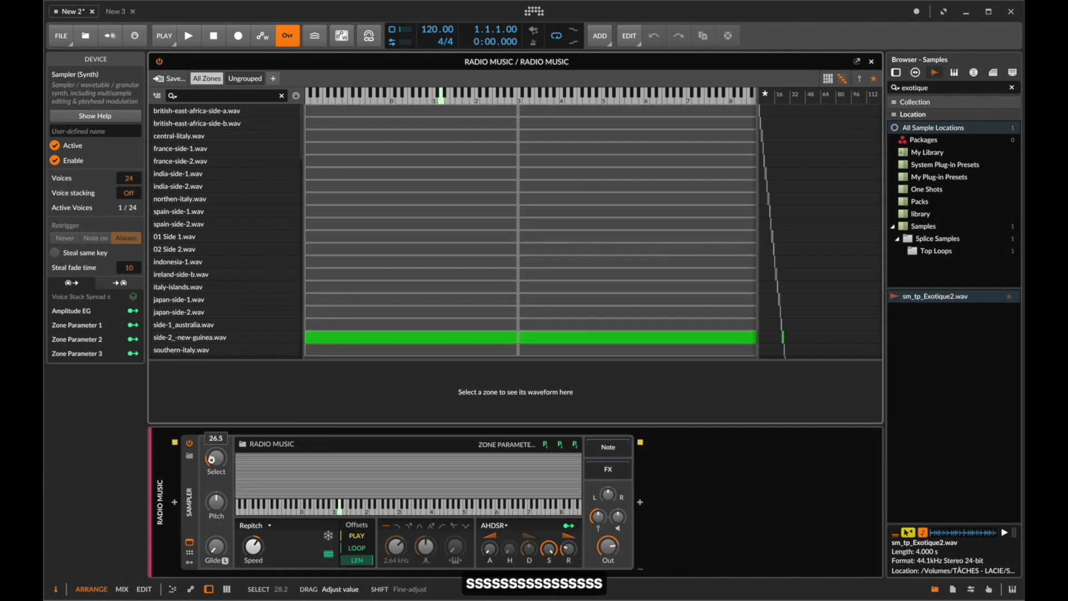
scroll(212, 459, "down", 3)
key("s")
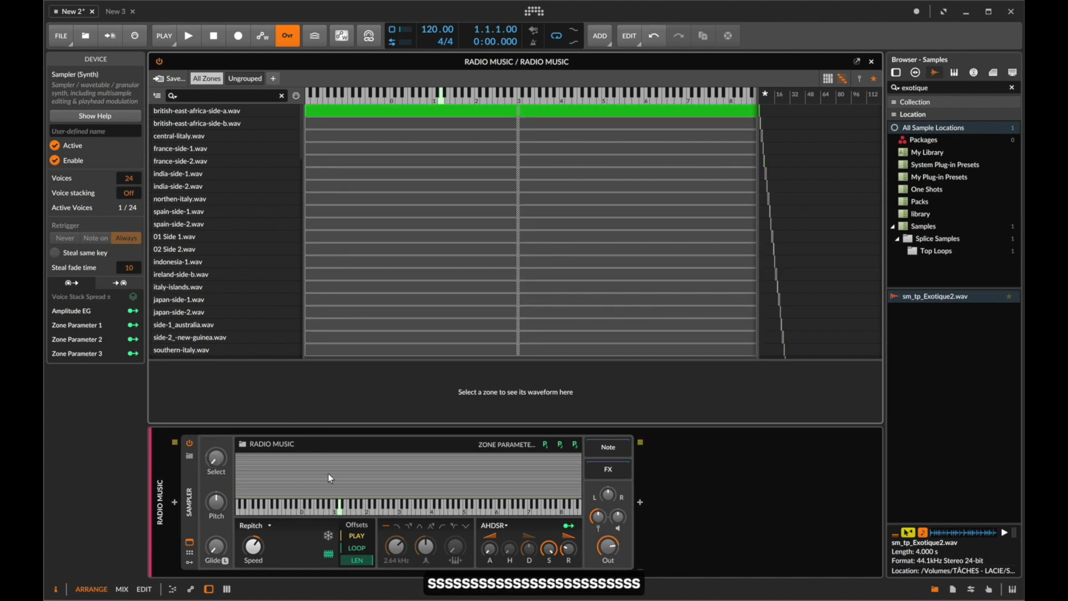
- Close the multisample editor without saving the multisample to the library
left_click(168, 78)
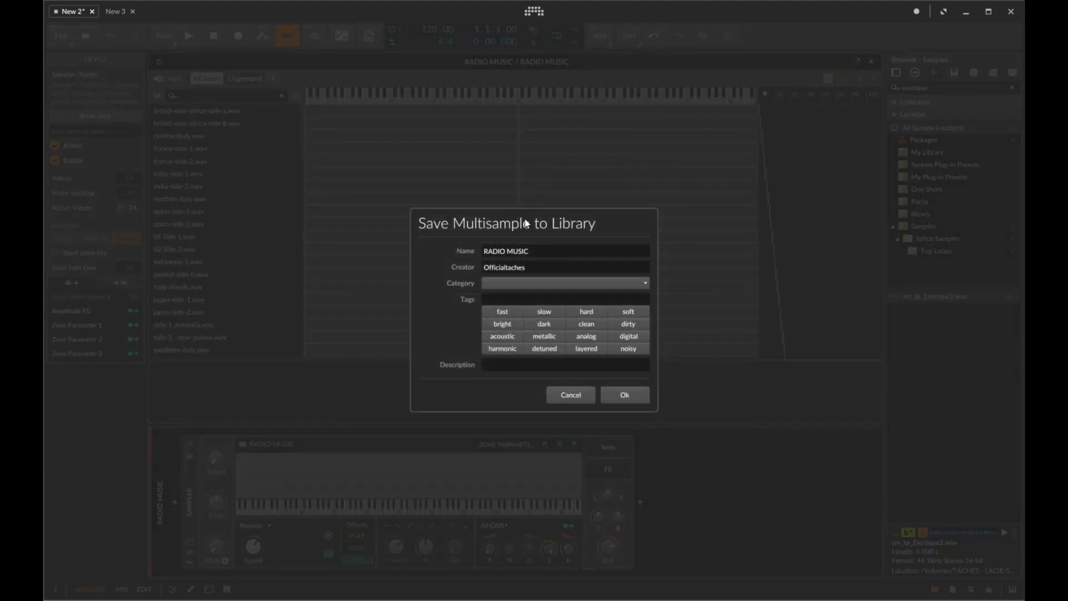
left_click(570, 393)
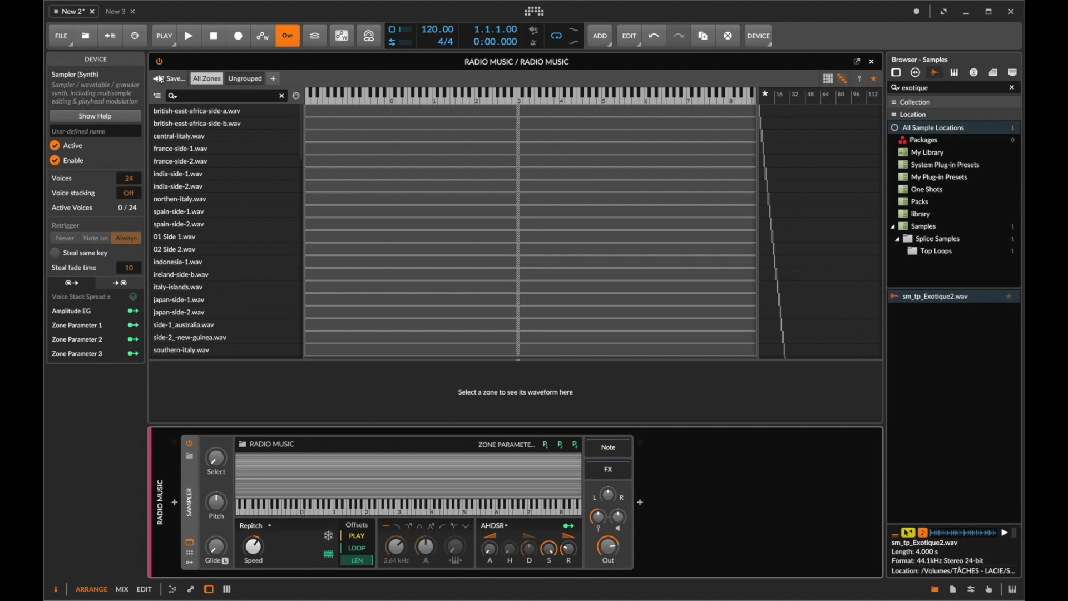
left_click(872, 63)
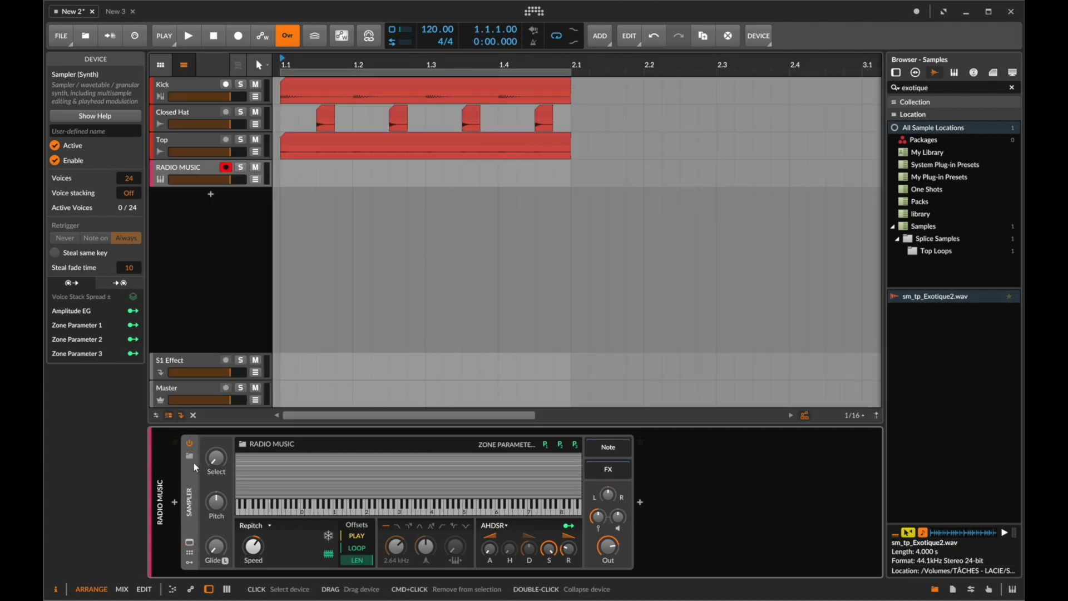
- Replace the Sampler with a Poly Grid device and delete the grid's default modules
key("Delete")
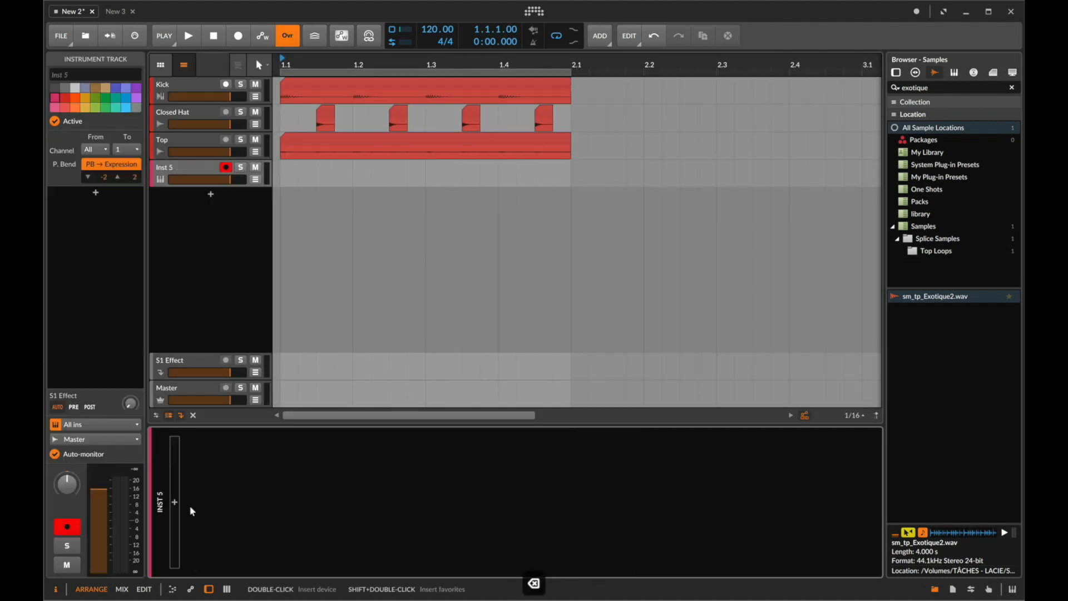
left_click(175, 502)
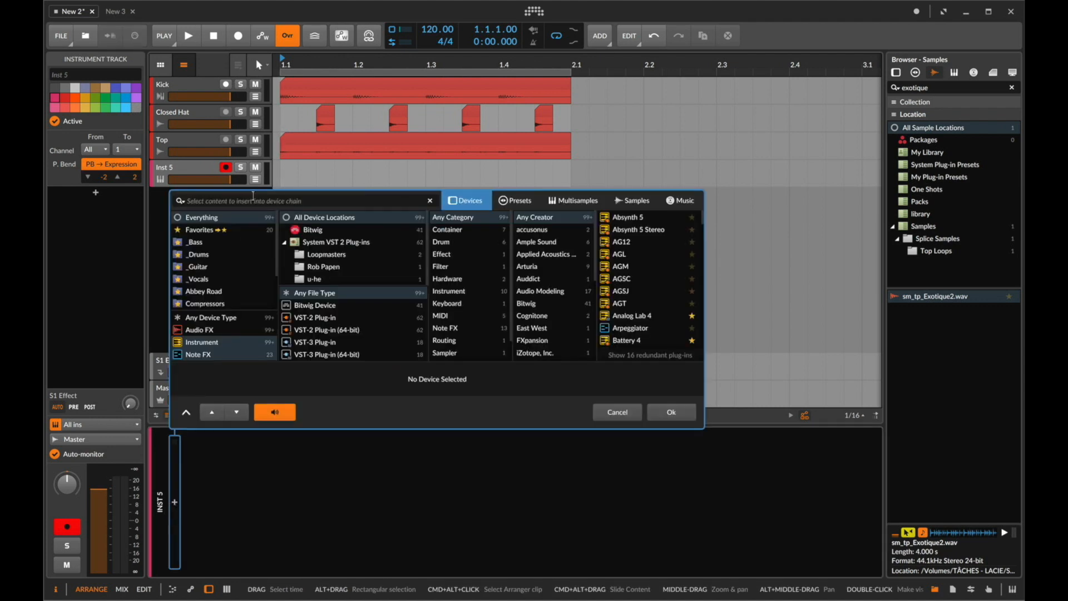
type("POL")
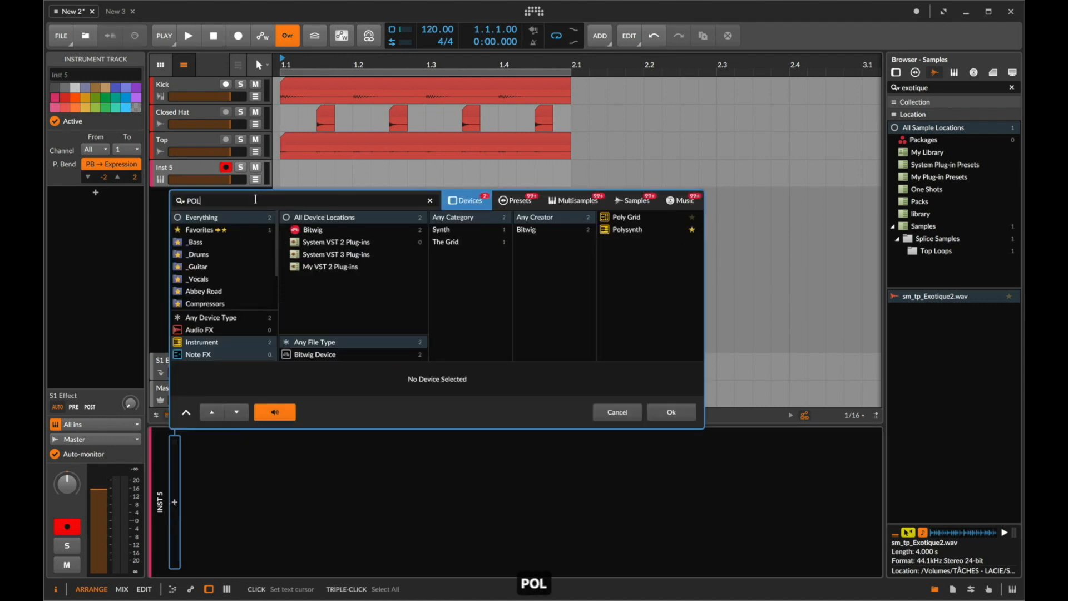
key("Down")
key("Return")
left_click_drag(439, 198, 534, 328)
key("BackSpace")
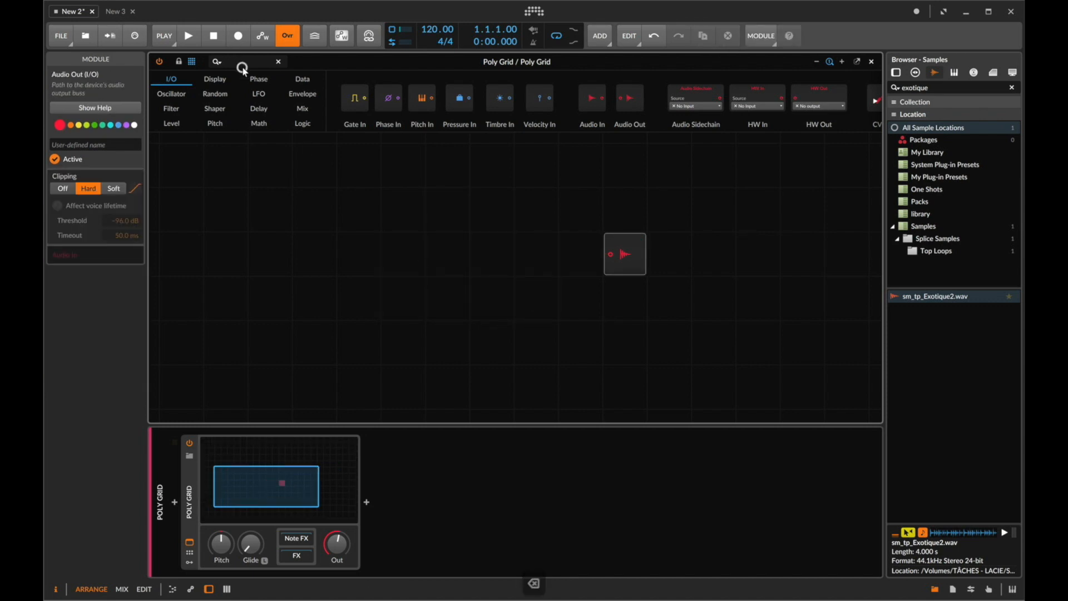
- Add a Sampler module to the grid and wire its output to the Audio Out module
type("SAM")
left_click_drag(273, 99, 270, 262)
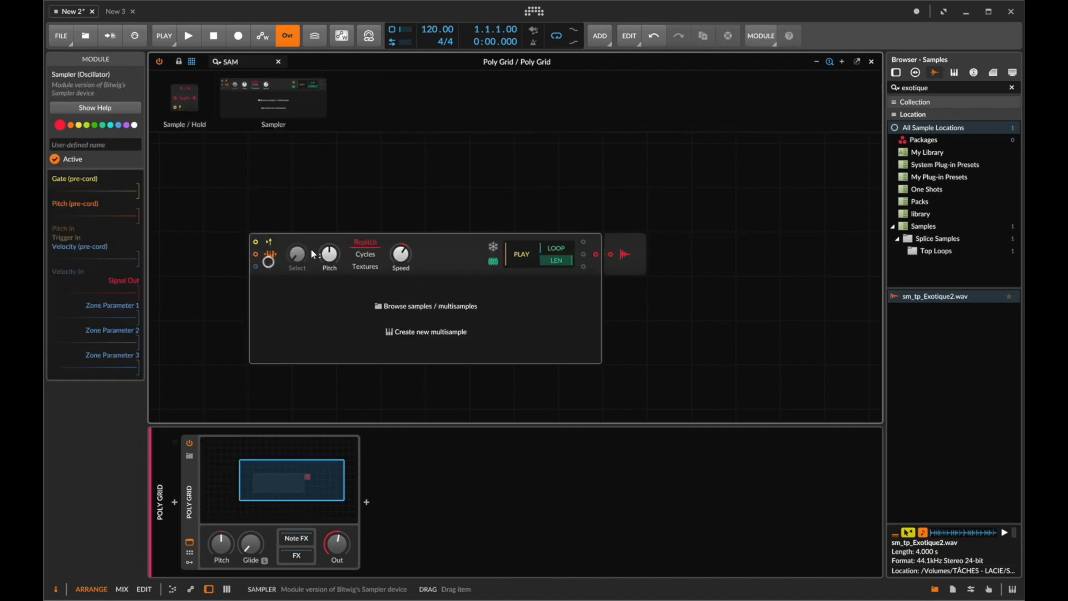
left_click(613, 257)
left_click_drag(612, 257, 596, 254)
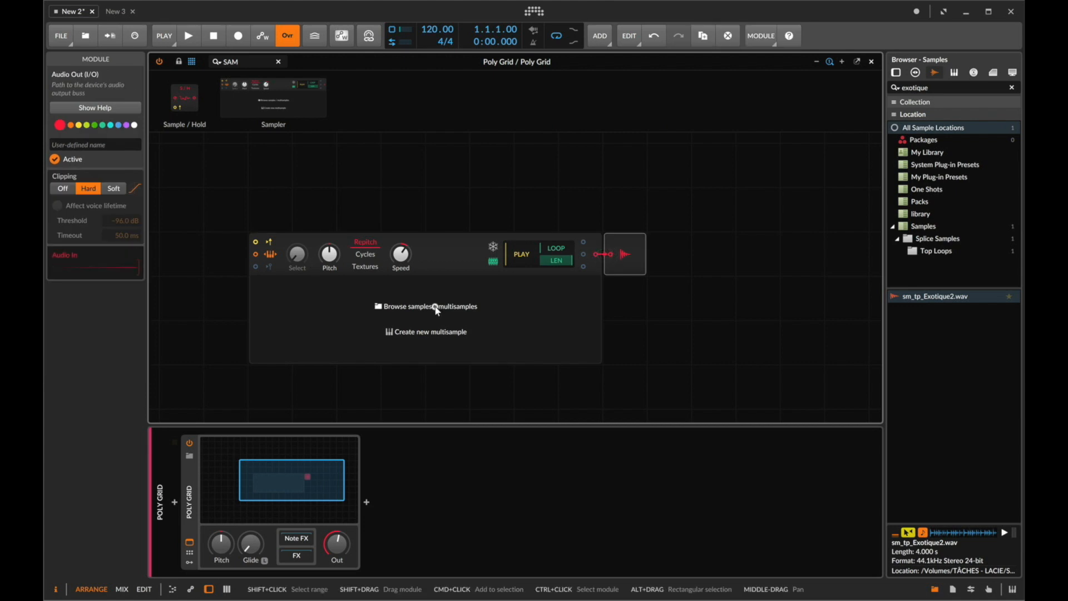
- Load the RADIO MUSIC multisample into the grid's Sampler module
left_click(437, 307)
left_click(826, 34)
type("RADO")
key("BackSpace")
key("Down")
key("Return")
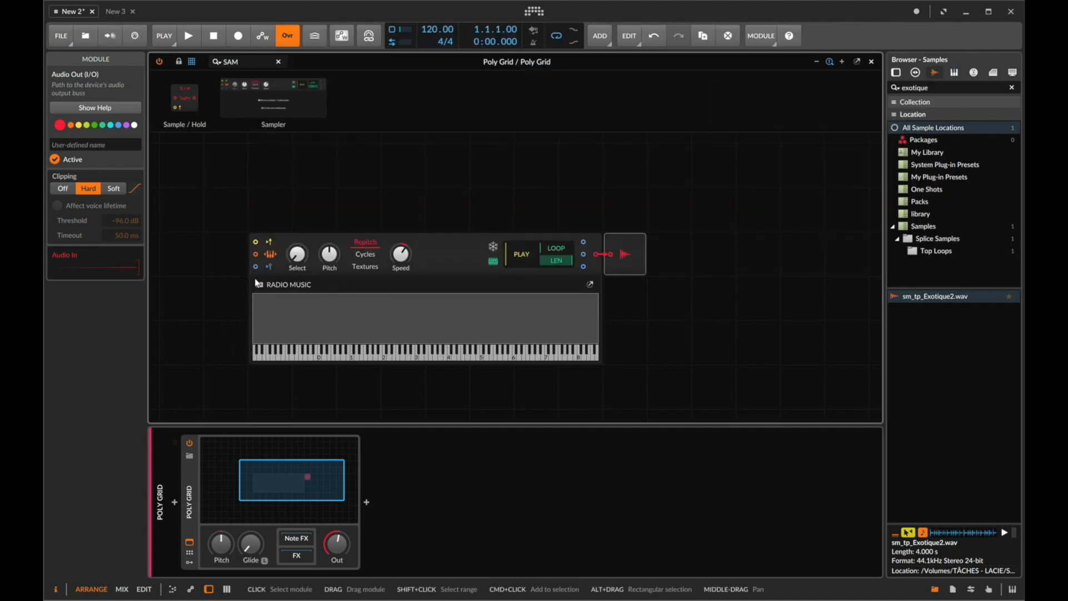
- Open the multisample editor to inspect the loaded zones and close it
left_click(590, 285)
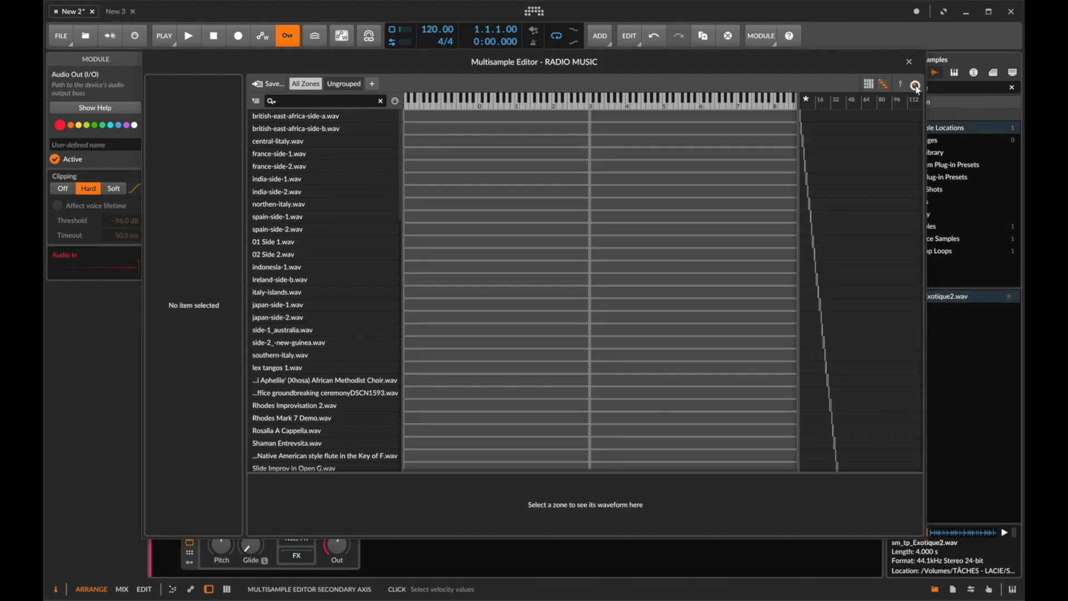
left_click(910, 62)
scroll(454, 341, "left", 4)
- Audition the multisample by playing notes while turning the Sampler module's Select knob
key("d")
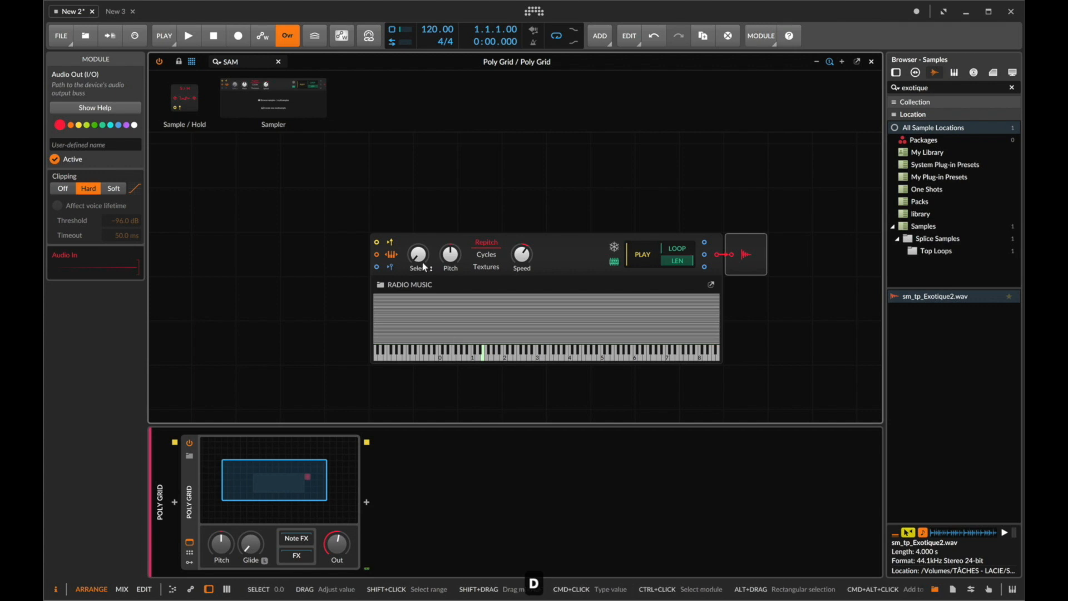
left_click_drag(419, 258, 420, 262)
key("d")
key("d")
key("d")
key("d")
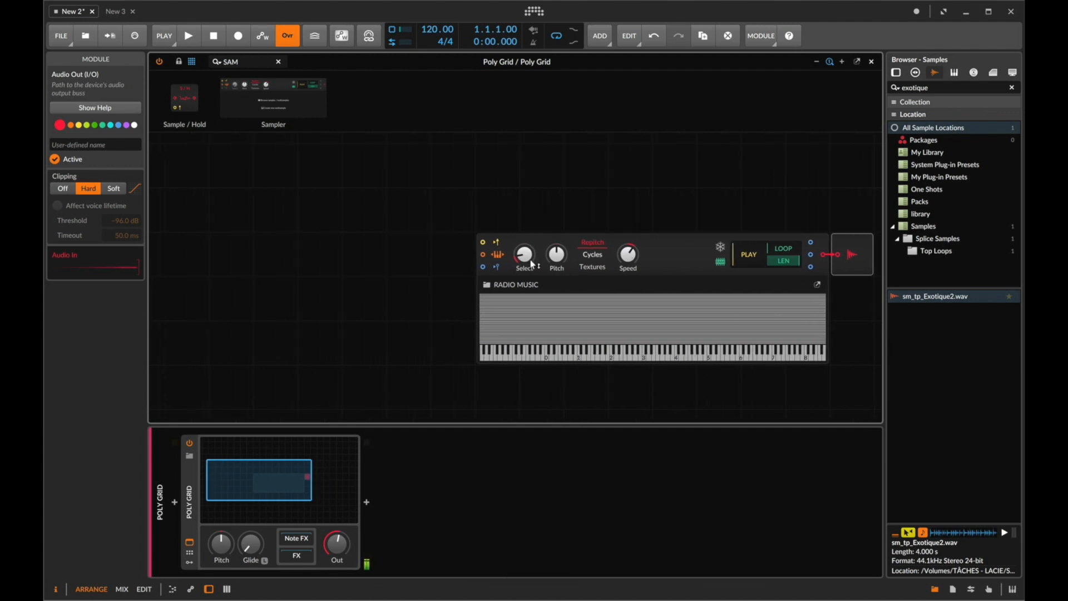
left_click(500, 256)
key("s")
key("s")
key("s")
key("s")
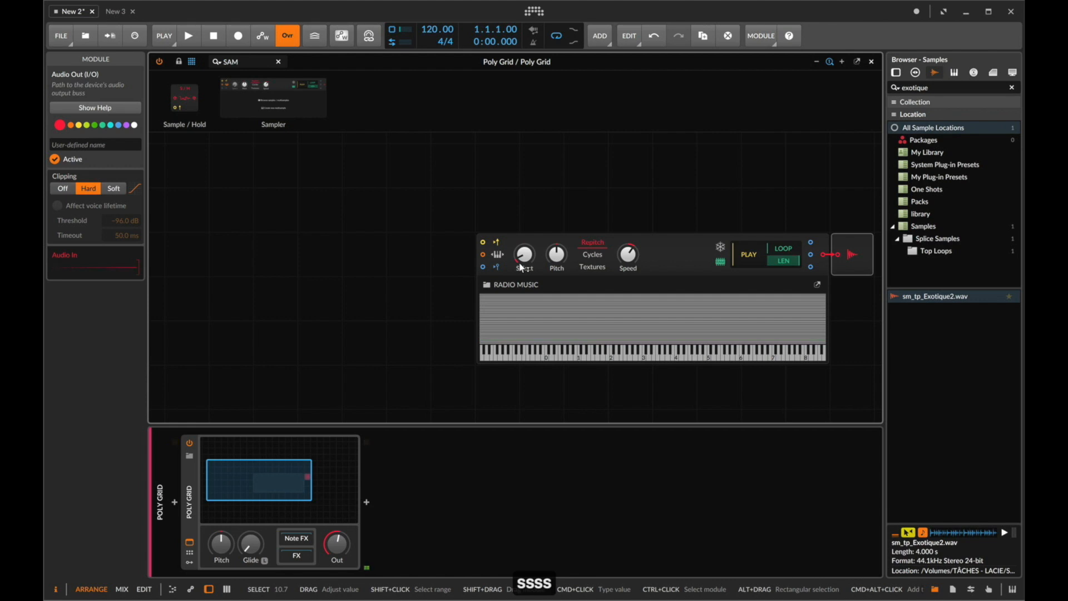
left_click_drag(522, 268, 522, 260)
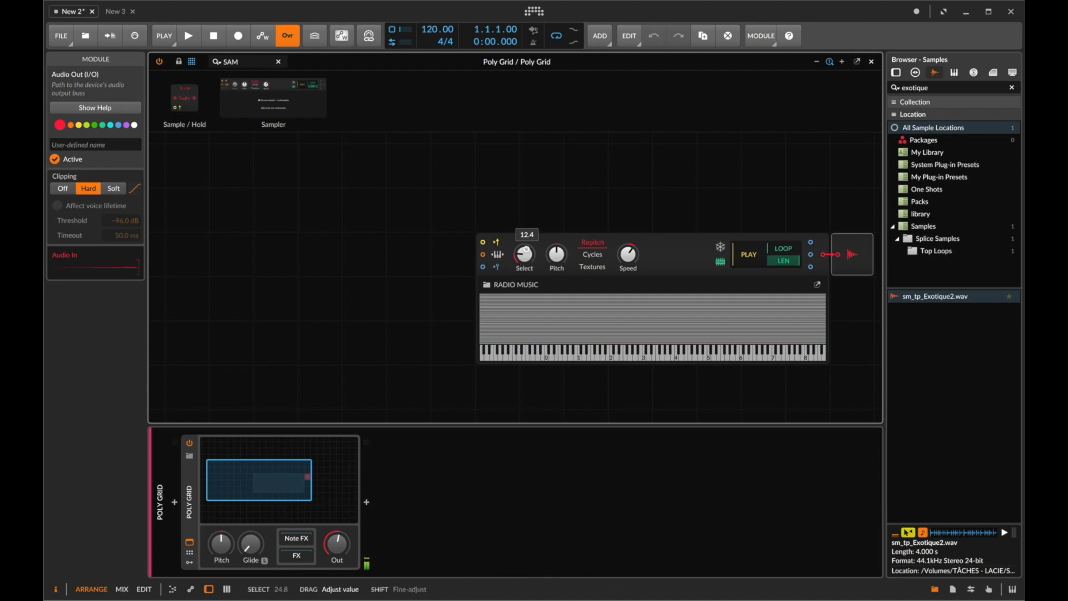
key("s")
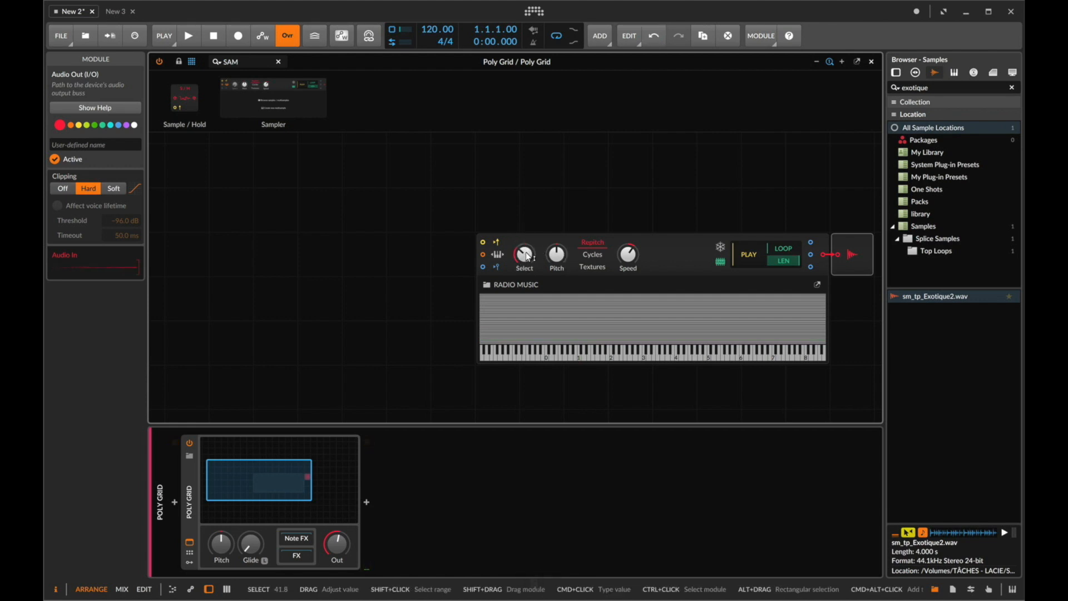
key("s")
key("s")
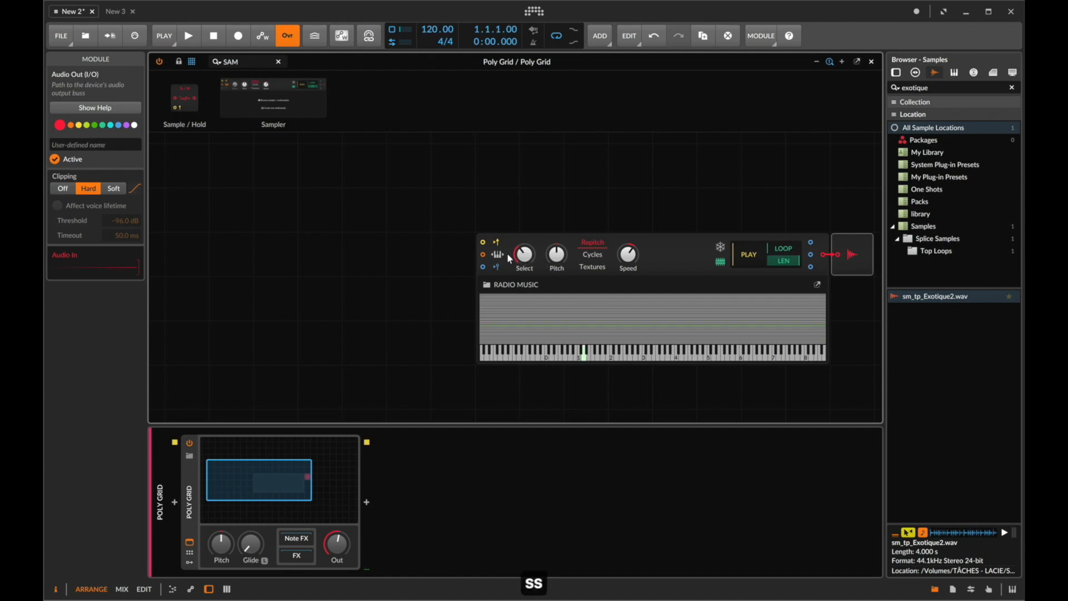
key("g")
key("h")
key("s")
left_click_drag(524, 260, 524, 252)
key("d")
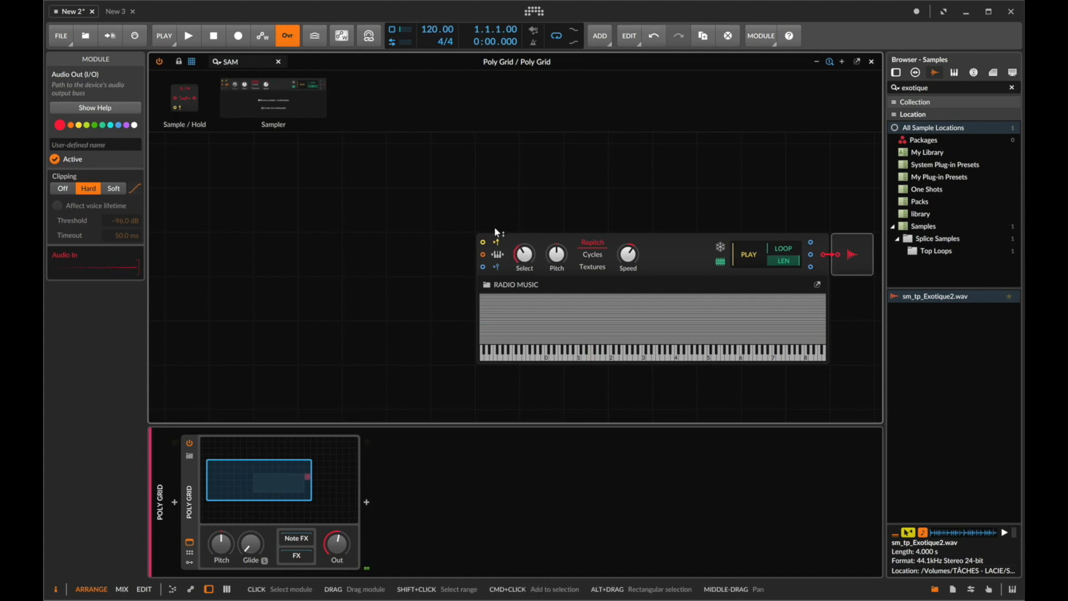
- Add a Gates sequencer module and connect its output to the Sampler module's gate input
left_click(262, 63)
key("super+a")
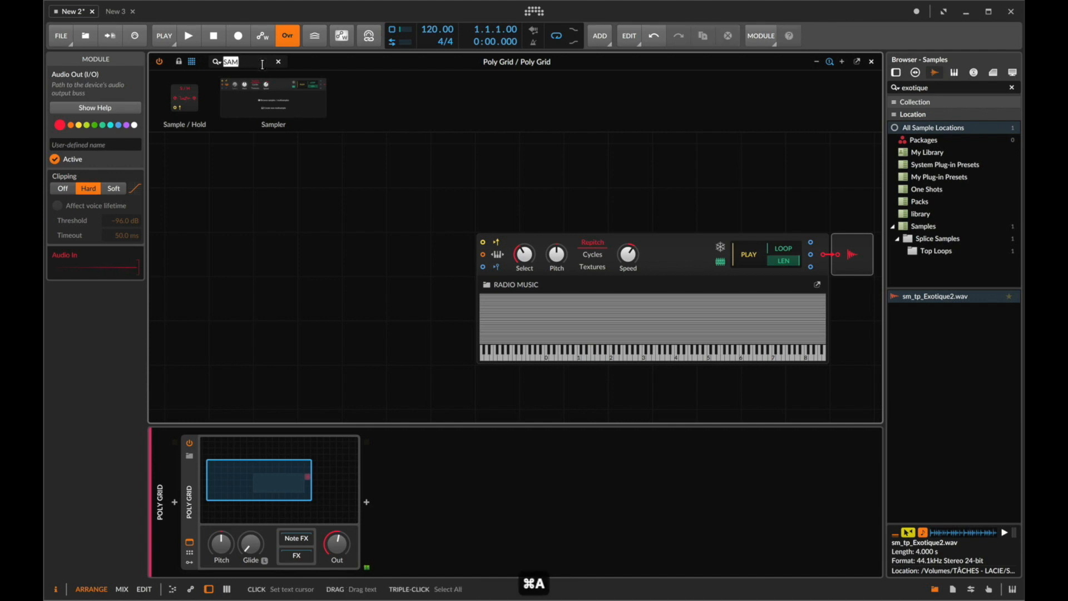
type("GATE")
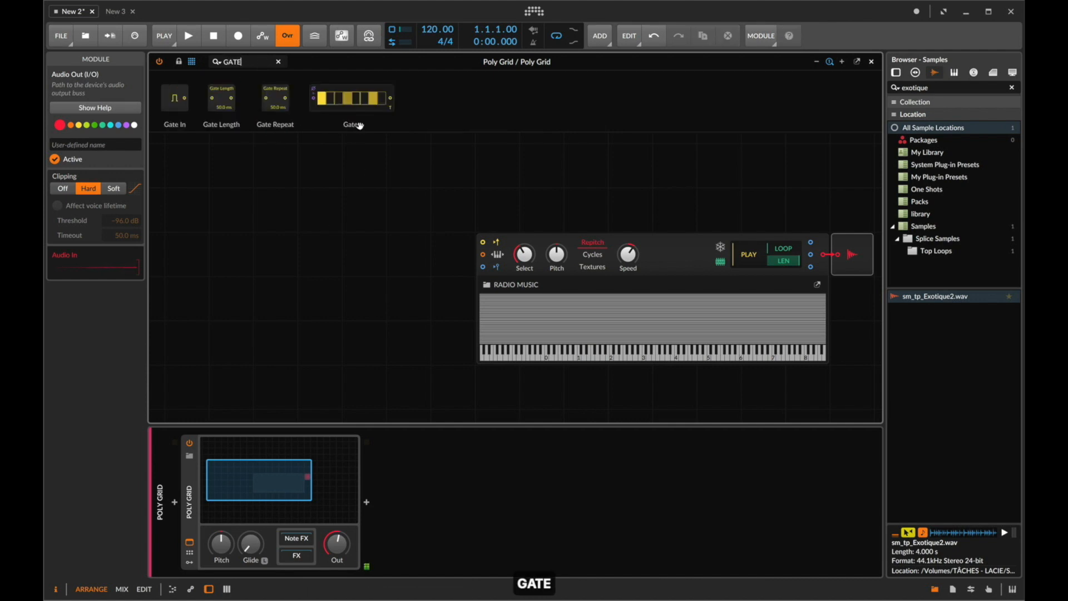
left_click_drag(356, 127, 324, 252)
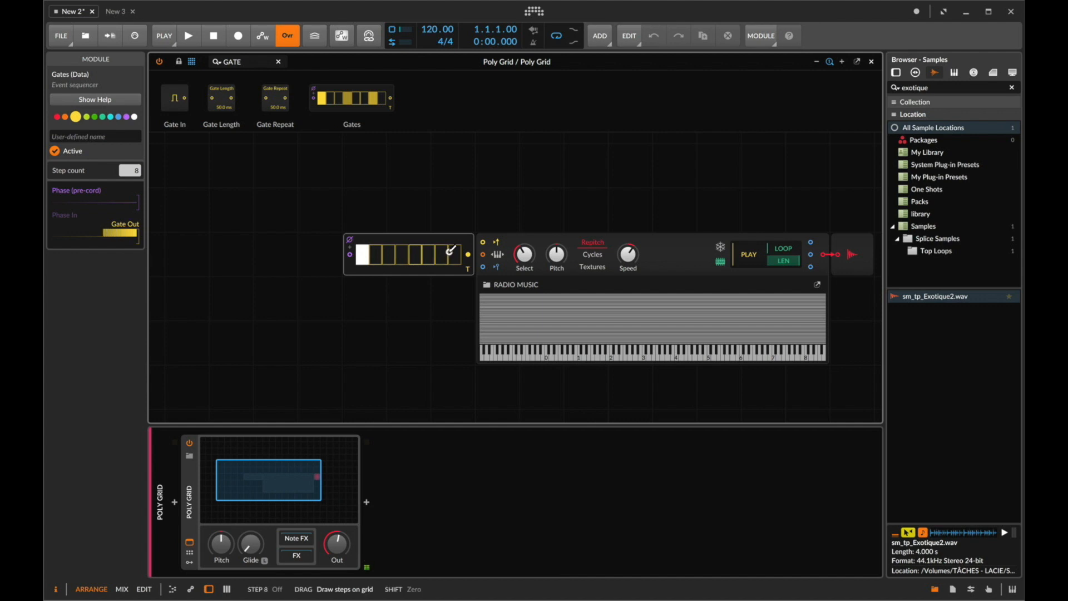
left_click_drag(470, 256, 483, 242)
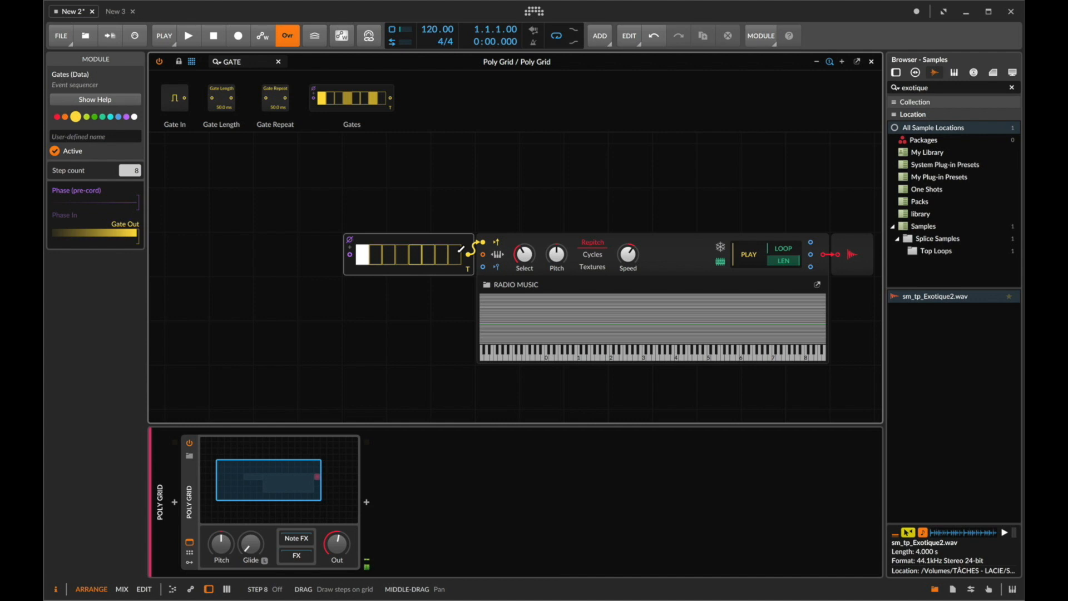
- Reopen the grid editor and start playback to hear the Gates sequencer triggering the Sampler
left_click(377, 237)
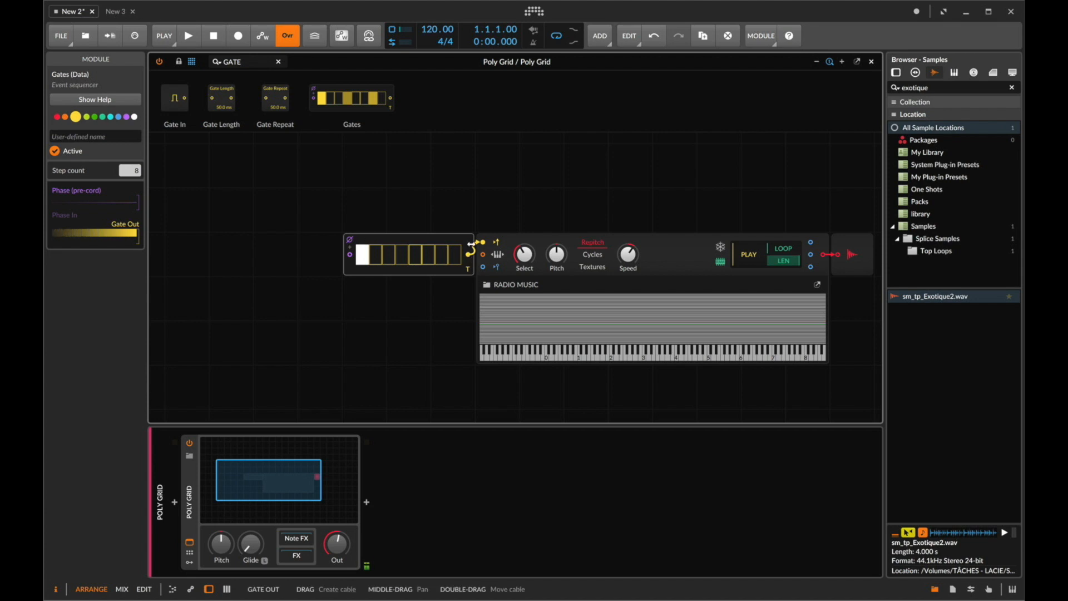
left_click(873, 63)
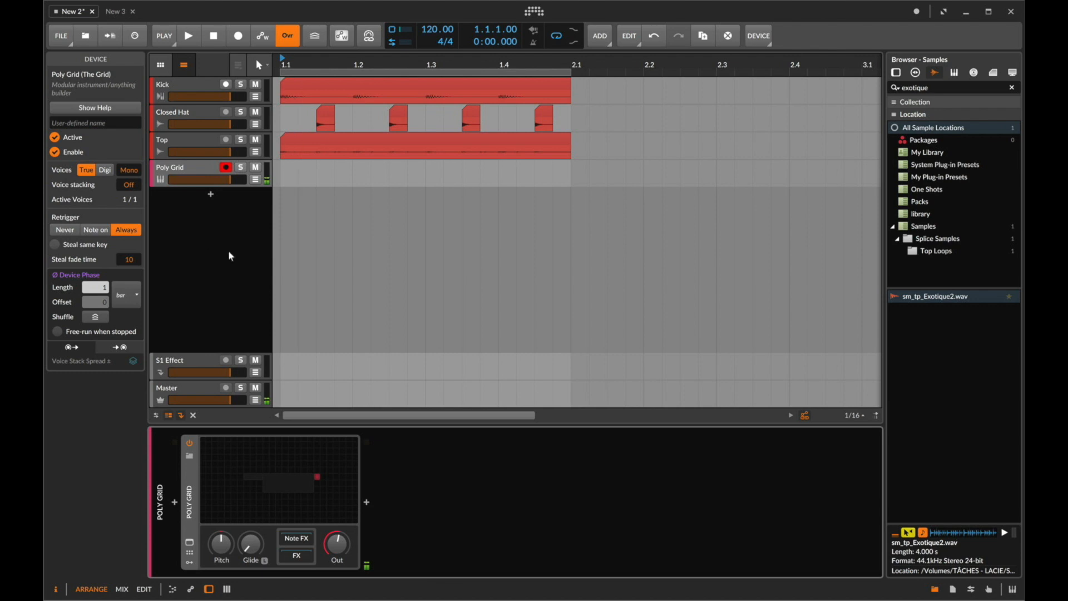
left_click(288, 467)
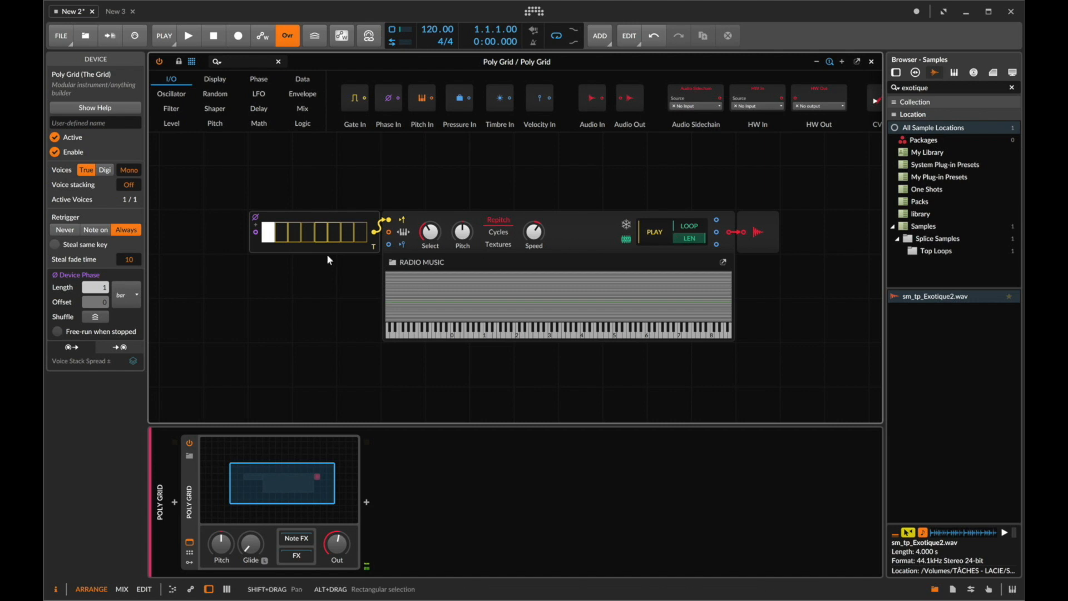
key("space")
left_click_drag(344, 548, 345, 549)
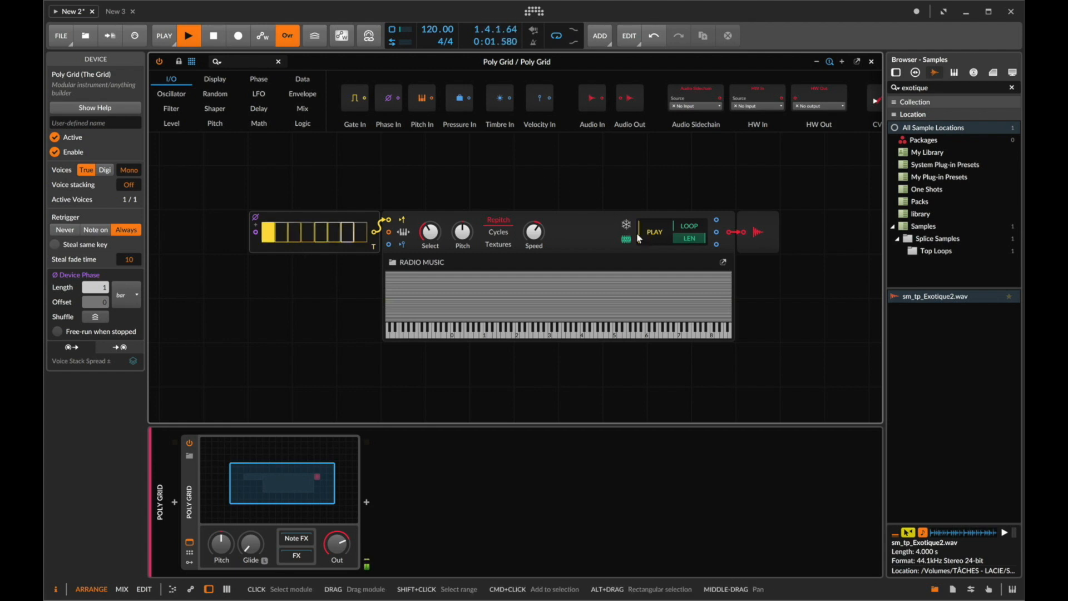
- Add two Value modules above the Gates sequencer and stop playback
scroll(638, 235, "left", 3)
left_click_drag(450, 216, 259, 217)
left_click(254, 60)
type("VALU")
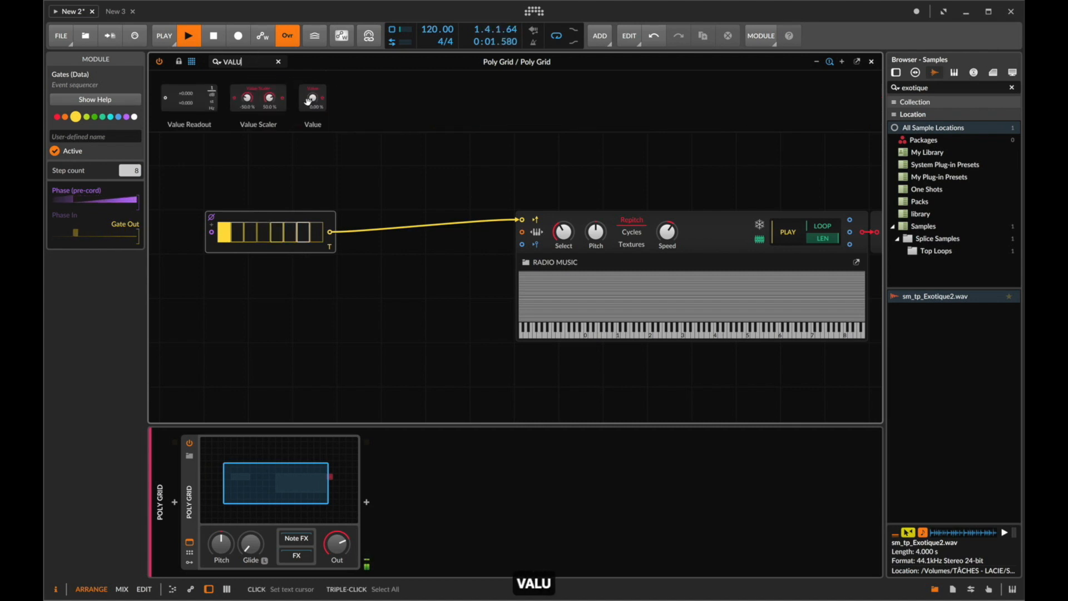
left_click_drag(313, 99, 218, 223)
left_click(312, 159)
left_click(408, 254)
left_click_drag(335, 260, 381, 263)
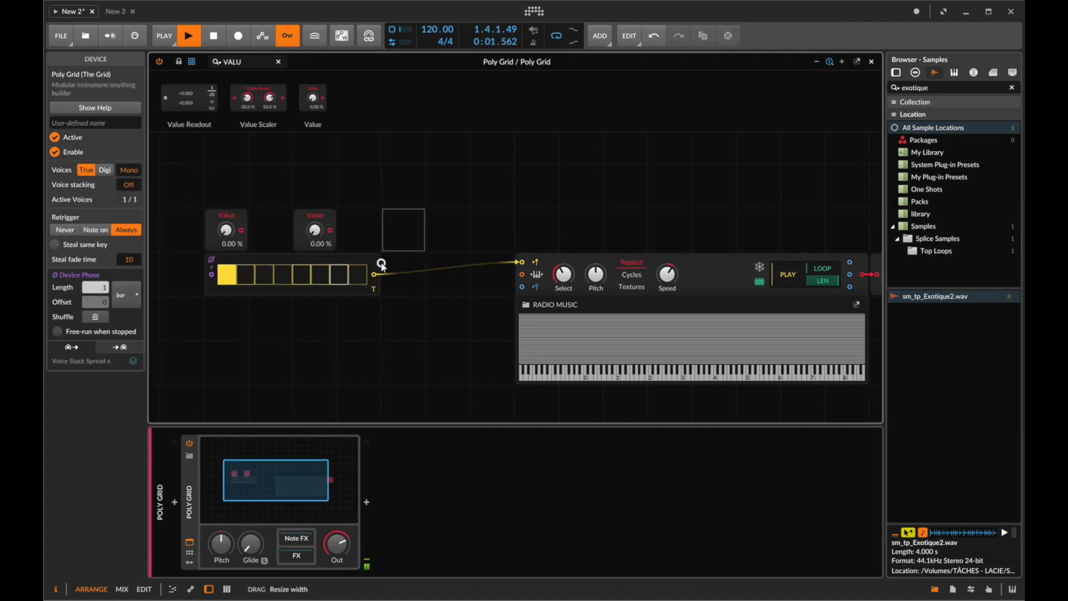
key("space")
- Rename the two Value modules STATION and START
left_click(202, 209)
left_click(222, 212)
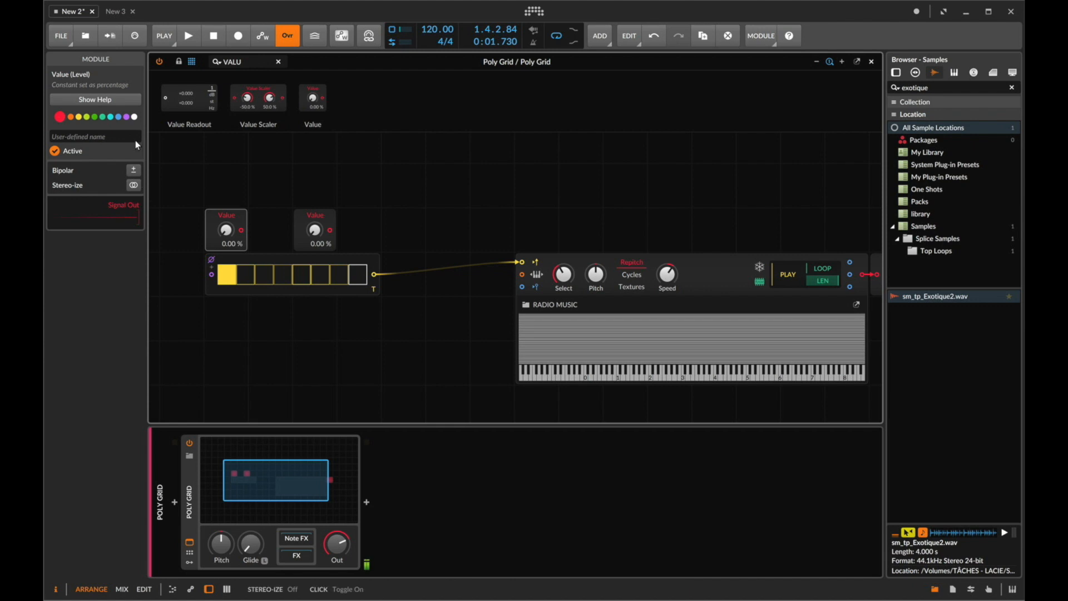
left_click(102, 136)
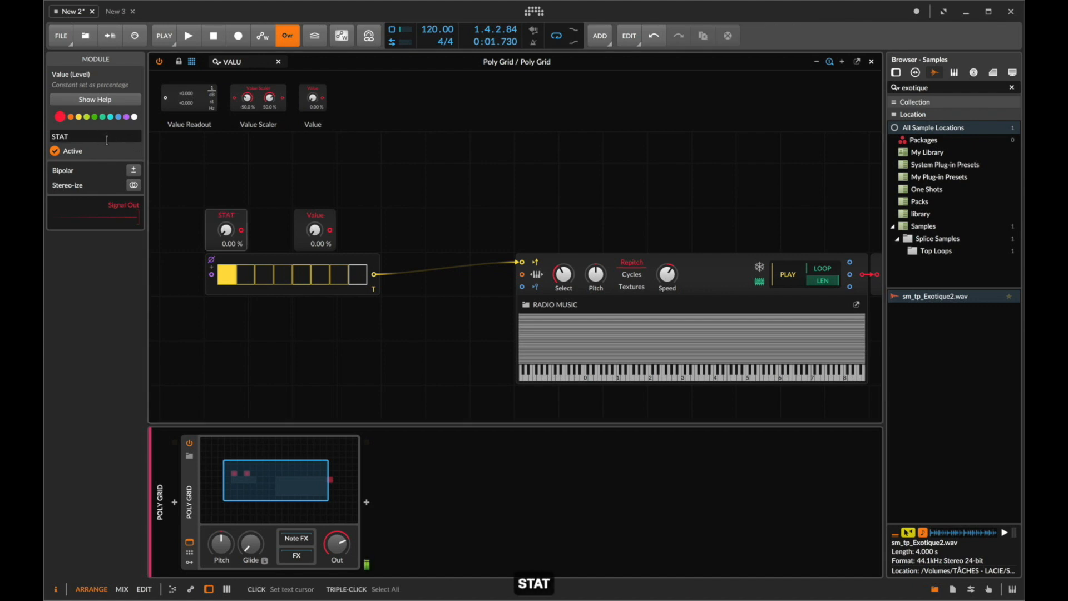
left_click(316, 214)
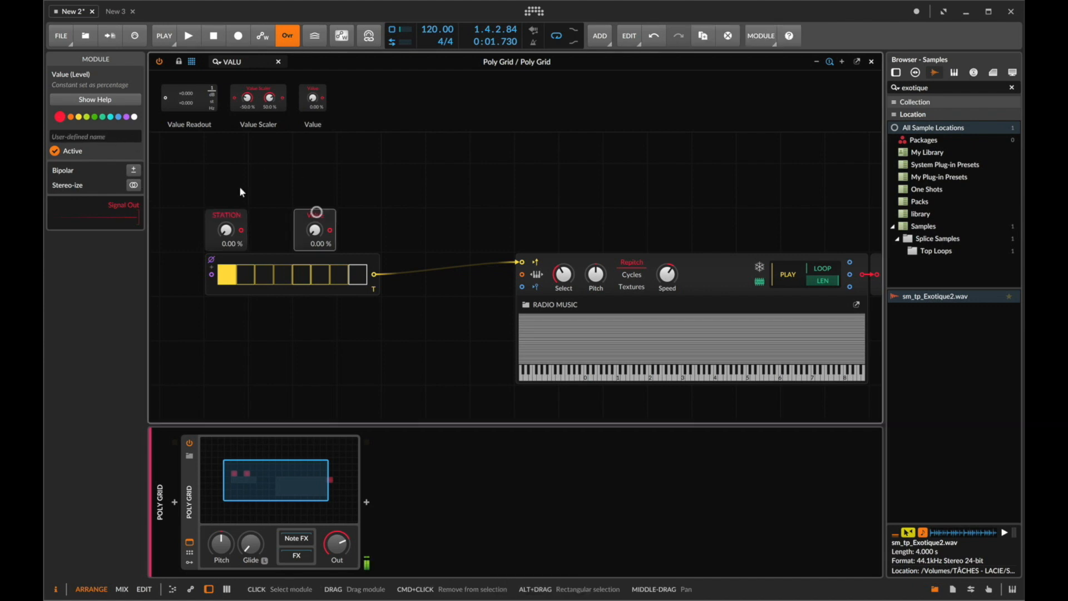
left_click(105, 134)
type("START")
key("Return")
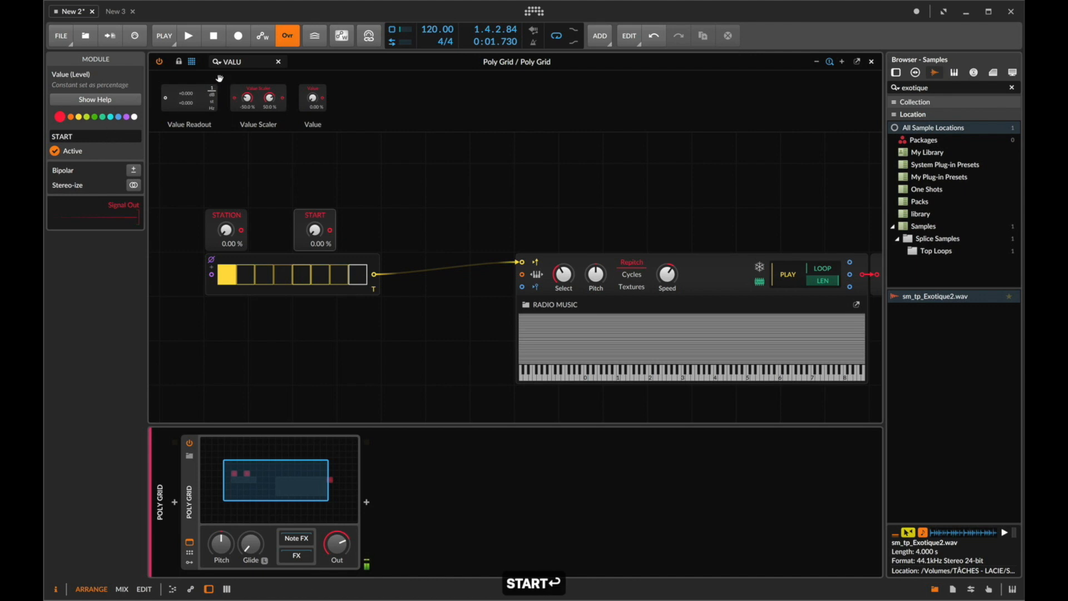
- Add a Modulator Out module after each of the STATION and START Value modules
left_click(247, 62)
type("MOD")
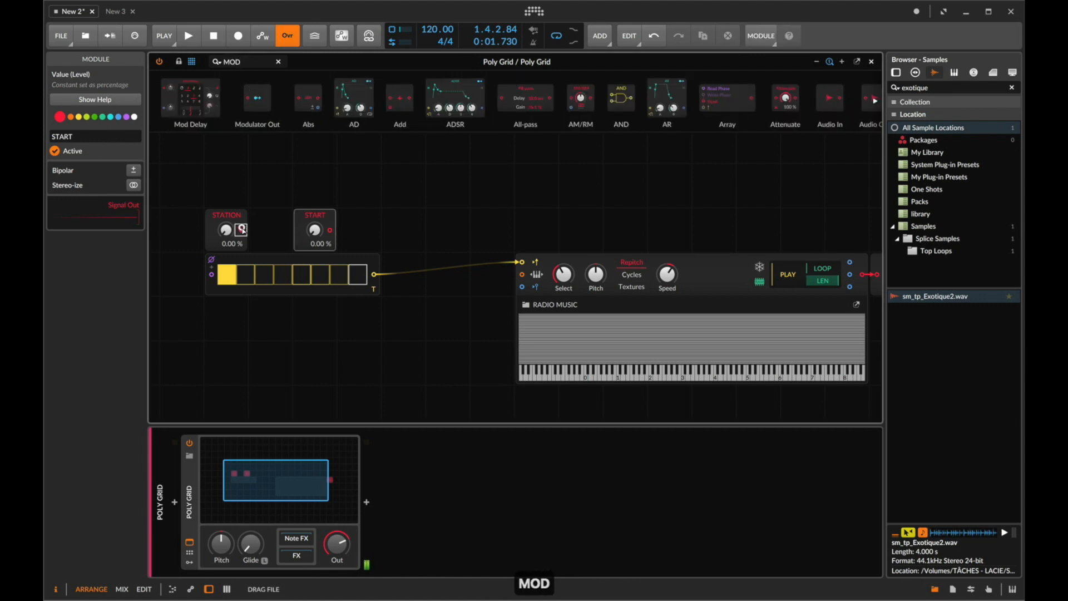
scroll(447, 225, "right", 5)
left_click(591, 266)
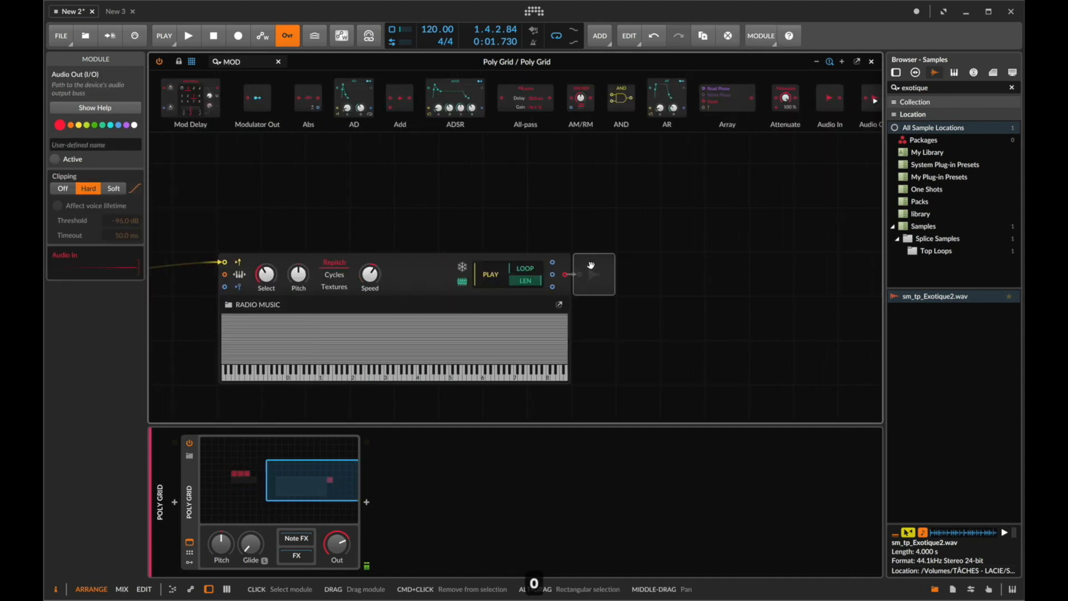
scroll(591, 265, "left", 8)
scroll(591, 266, "right", 1)
left_click_drag(376, 243, 472, 229)
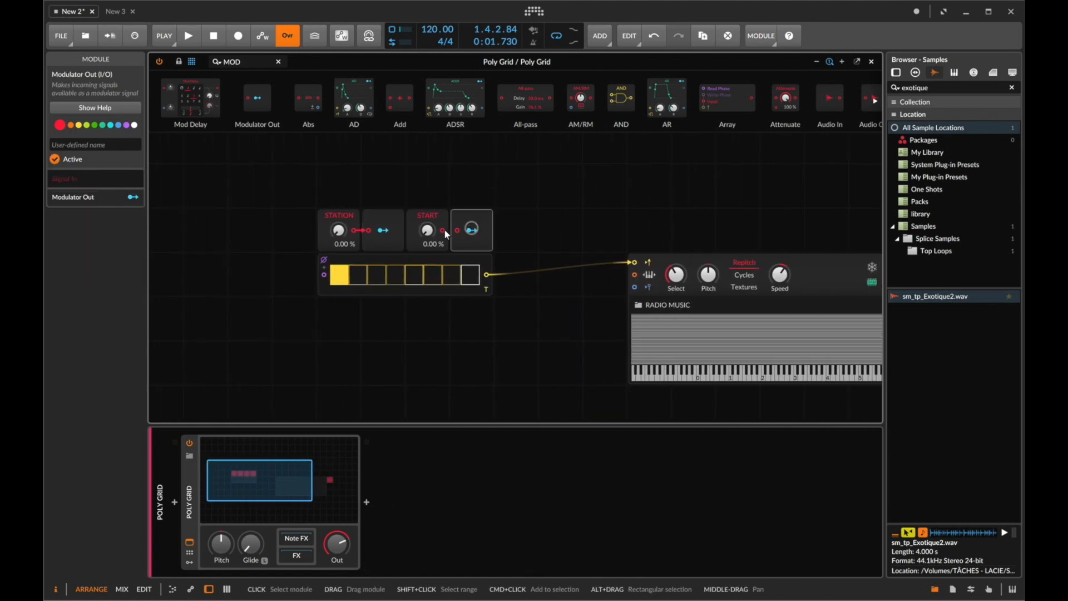
- Map the STATION modulator output to the Sampler module's Select knob with an amount of 1.000
left_click(386, 236)
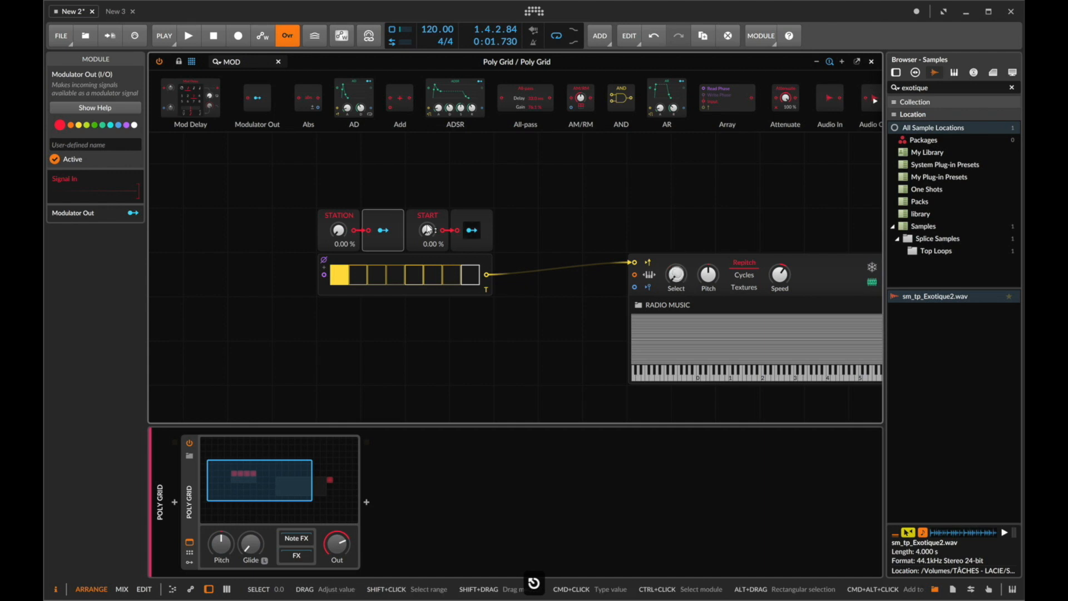
left_click(383, 231)
left_click_drag(676, 277, 676, 214)
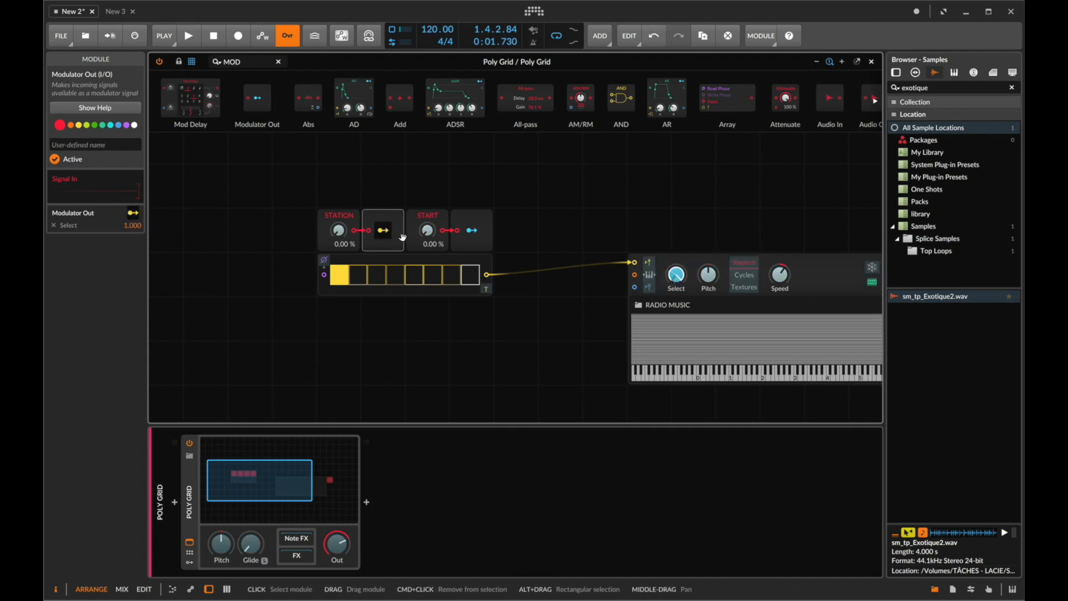
left_click(382, 230)
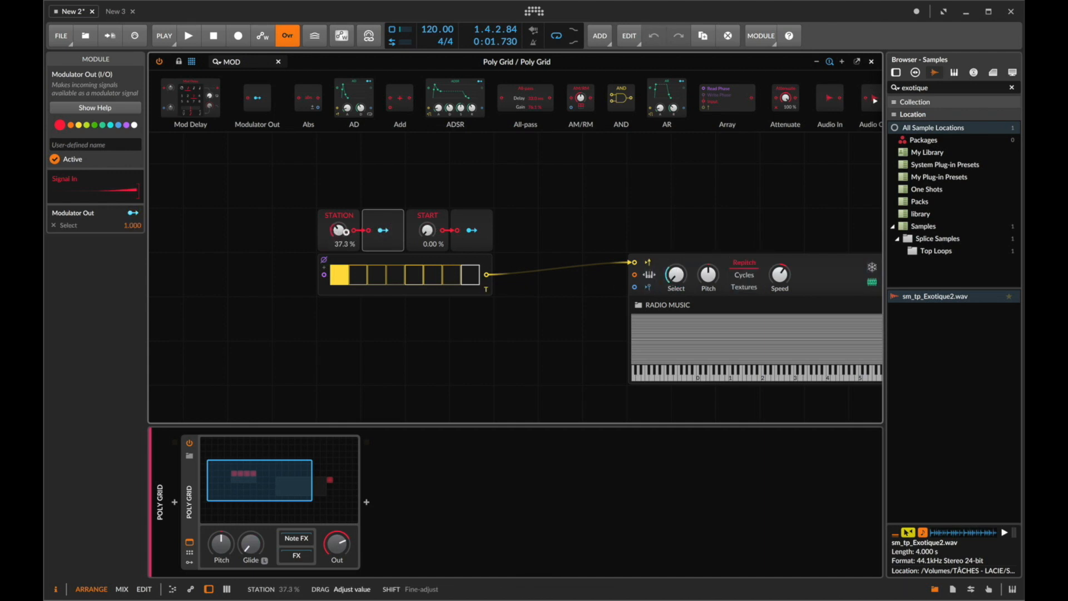
- Audition STATION knob values while toggling playback, then reset the STATION knob to its default
left_click_drag(346, 232, 345, 230)
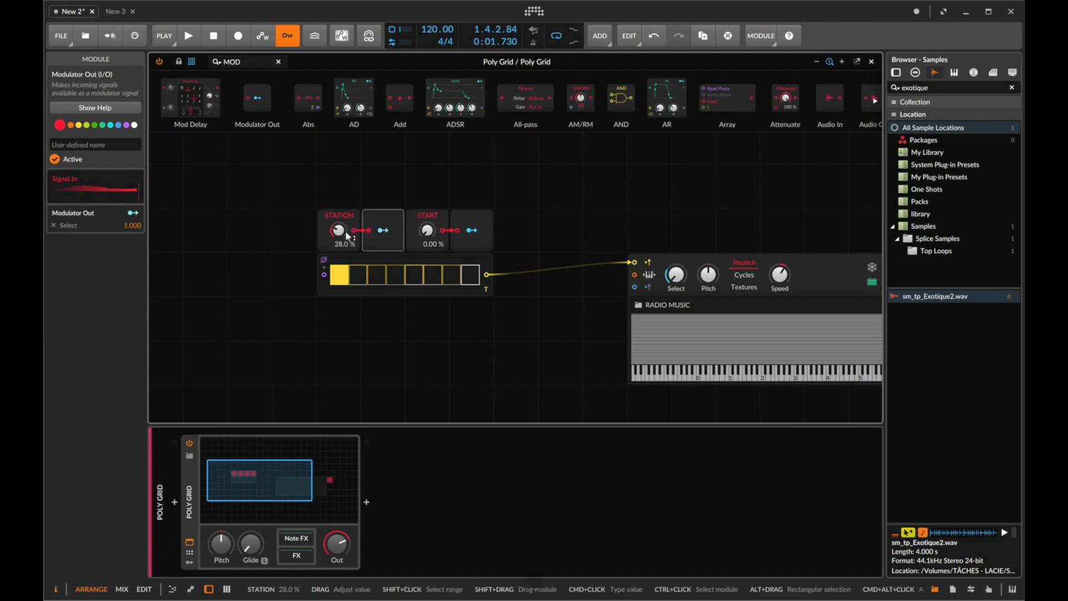
key("space")
key("space")
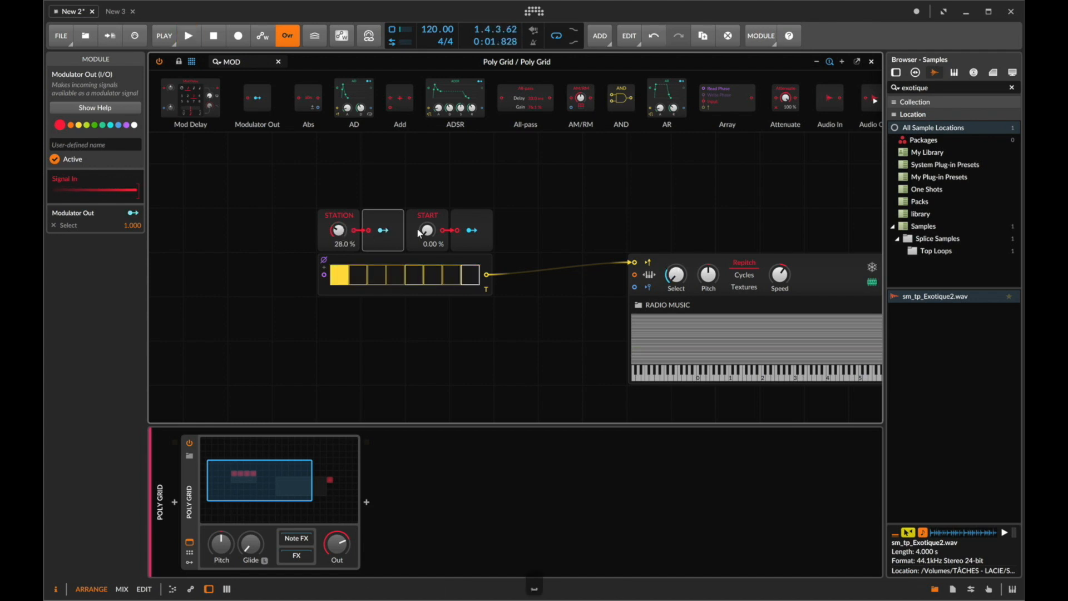
left_click_drag(343, 231, 342, 211)
double_click(338, 230)
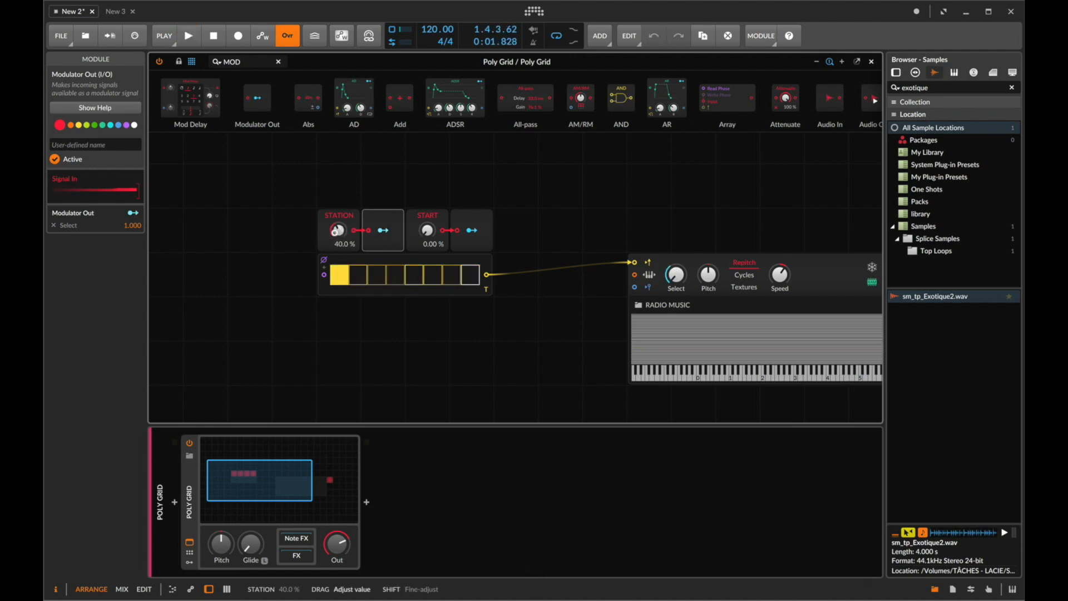
- Map the START modulator output to the Sampler's sample start with an amount of 1.000
left_click(471, 230)
scroll(467, 229, "right", 5)
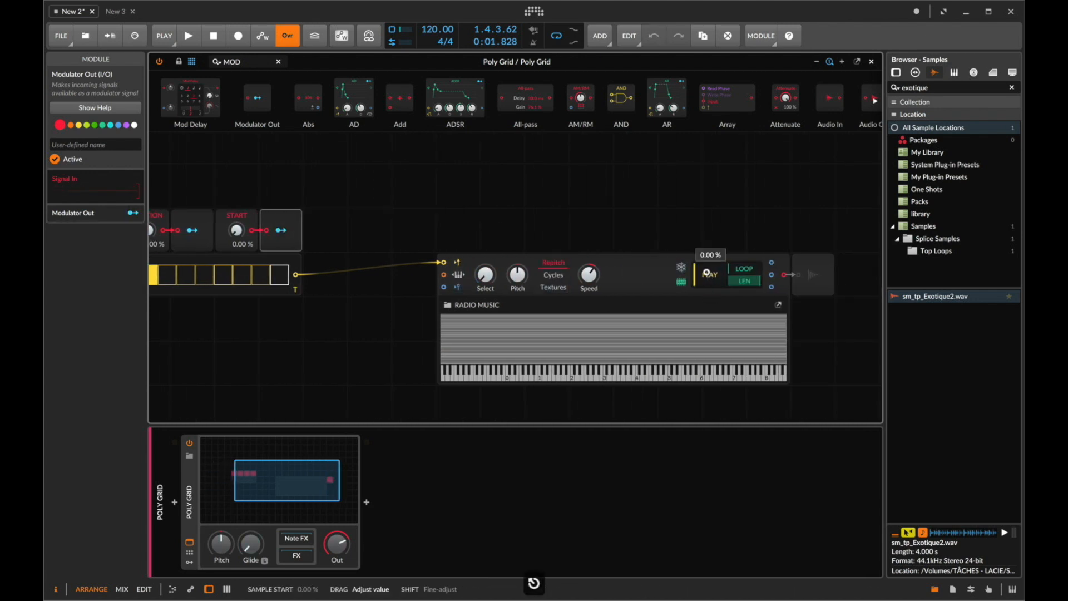
left_click(282, 230)
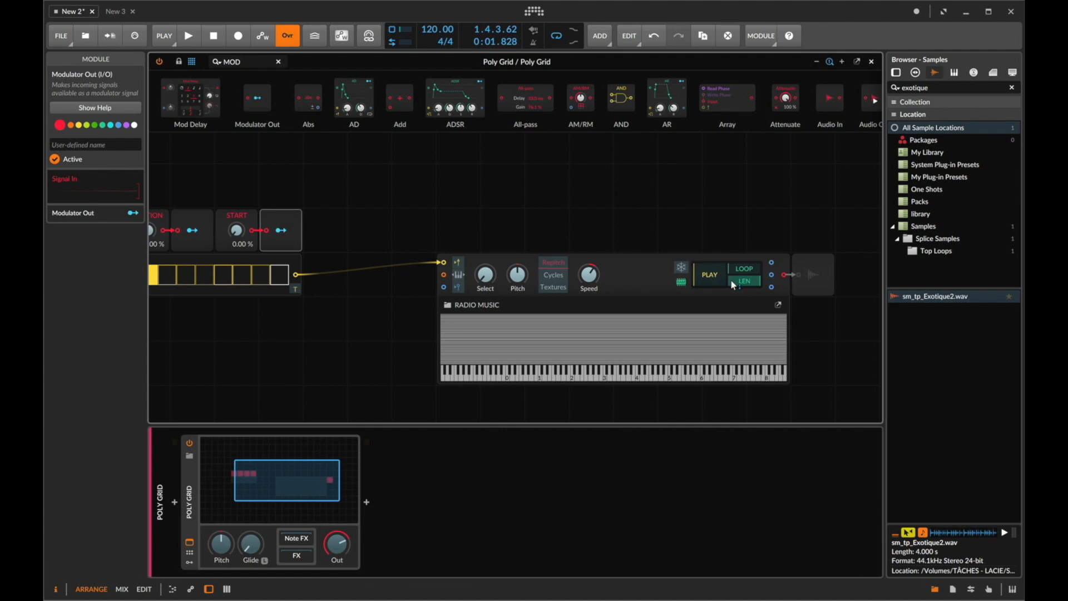
left_click(710, 275)
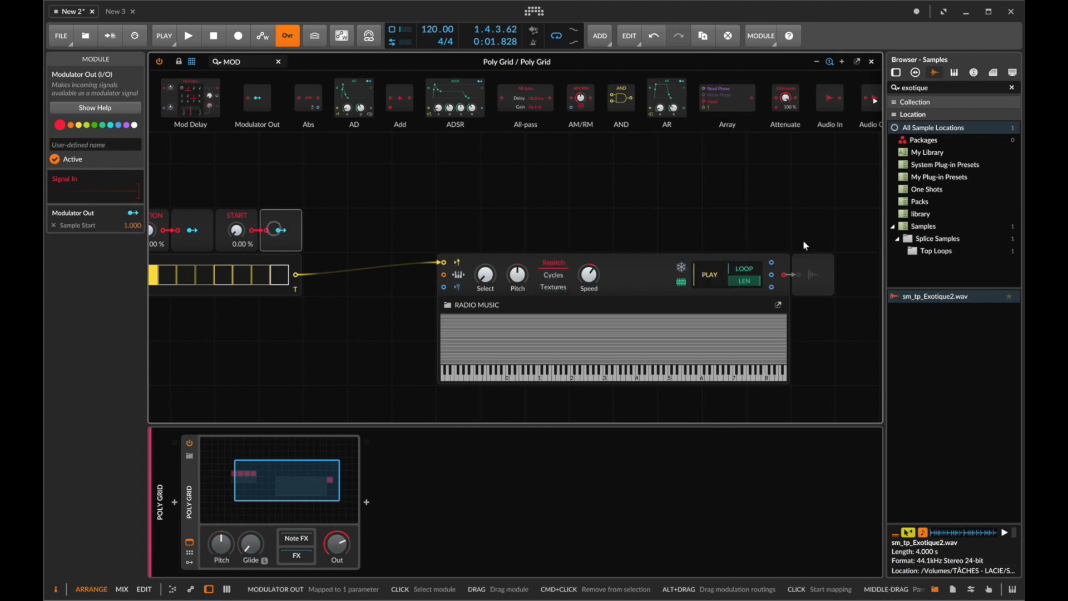
scroll(403, 245, "left", 5)
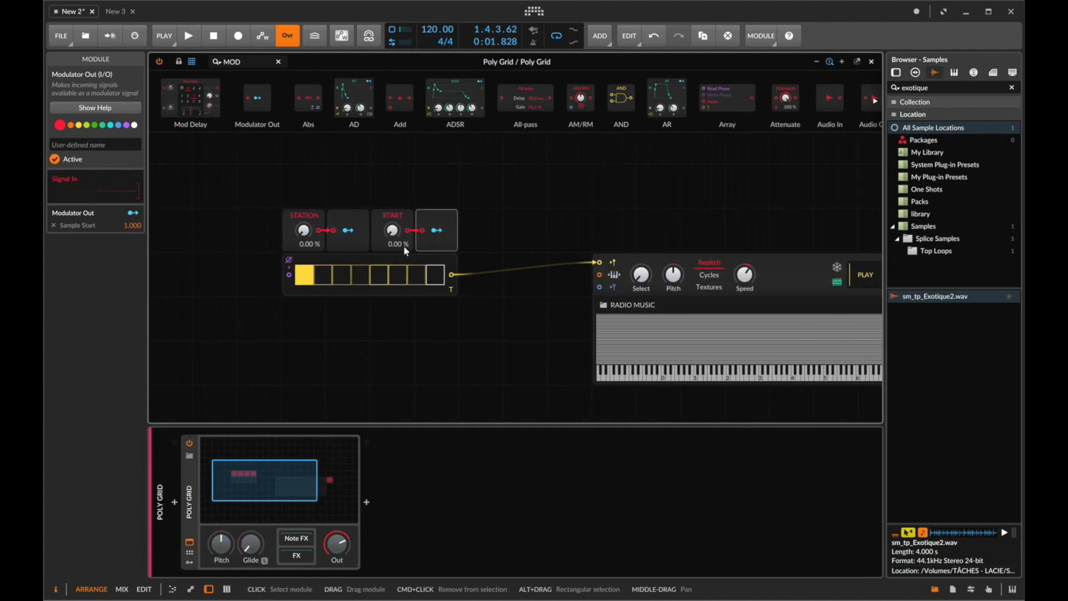
- Raise the START knob to about 24.4% and start playback to hear the result
left_click_drag(397, 234, 398, 207)
key("space")
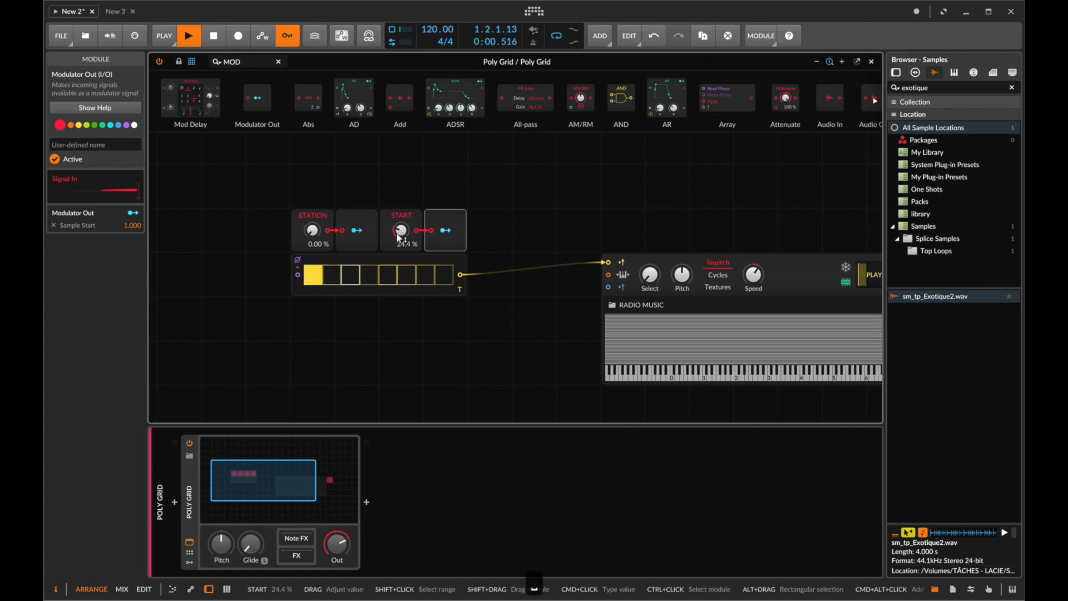
key("space")
scroll(558, 251, "right", 6)
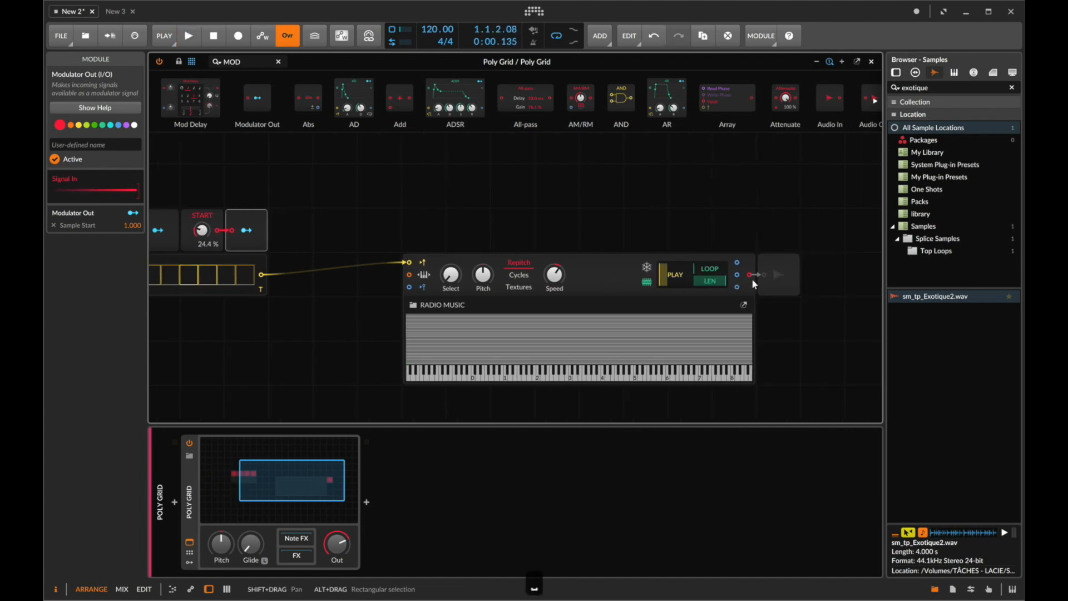
left_click(789, 269)
key("space")
scroll(789, 269, "left", 8)
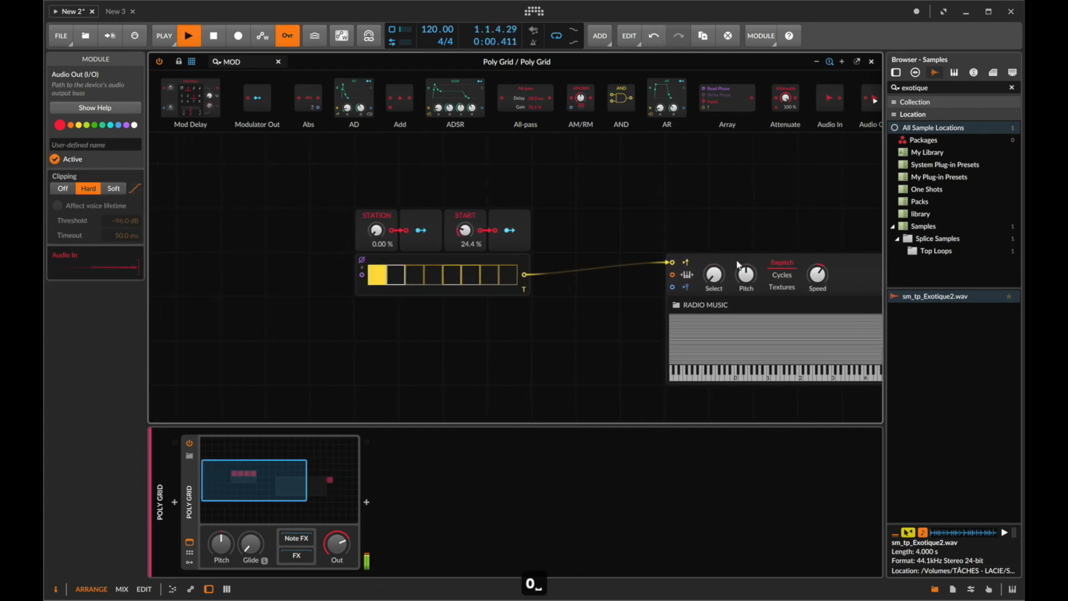
- Set START to about 36.9% and STATION to about 28.4% during playback, and undo the last edit
left_click(469, 233)
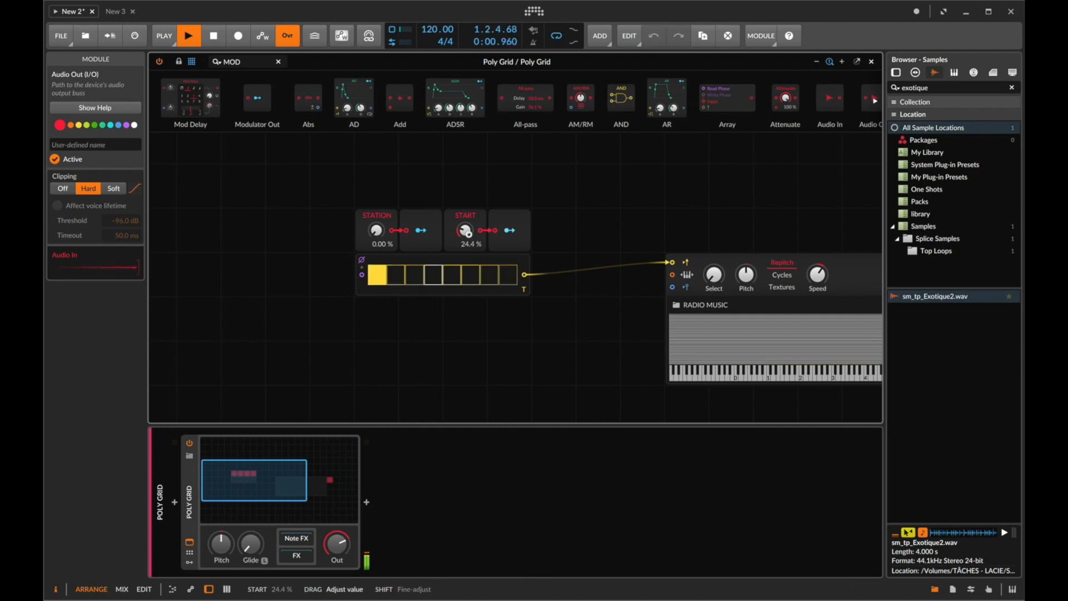
left_click_drag(469, 233, 471, 239)
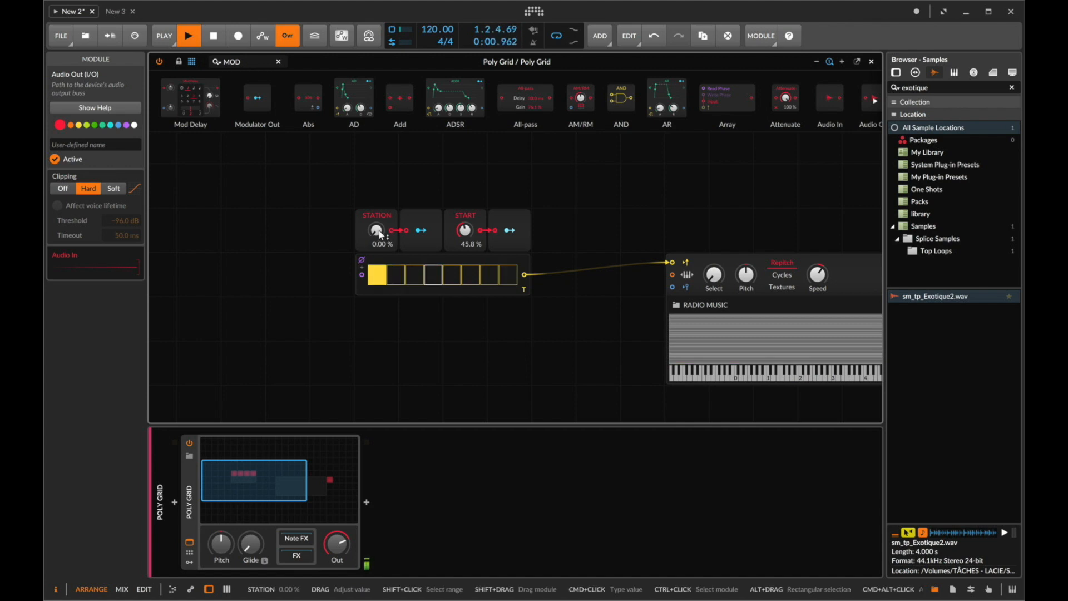
left_click_drag(380, 233, 380, 234)
left_click_drag(380, 234, 380, 234)
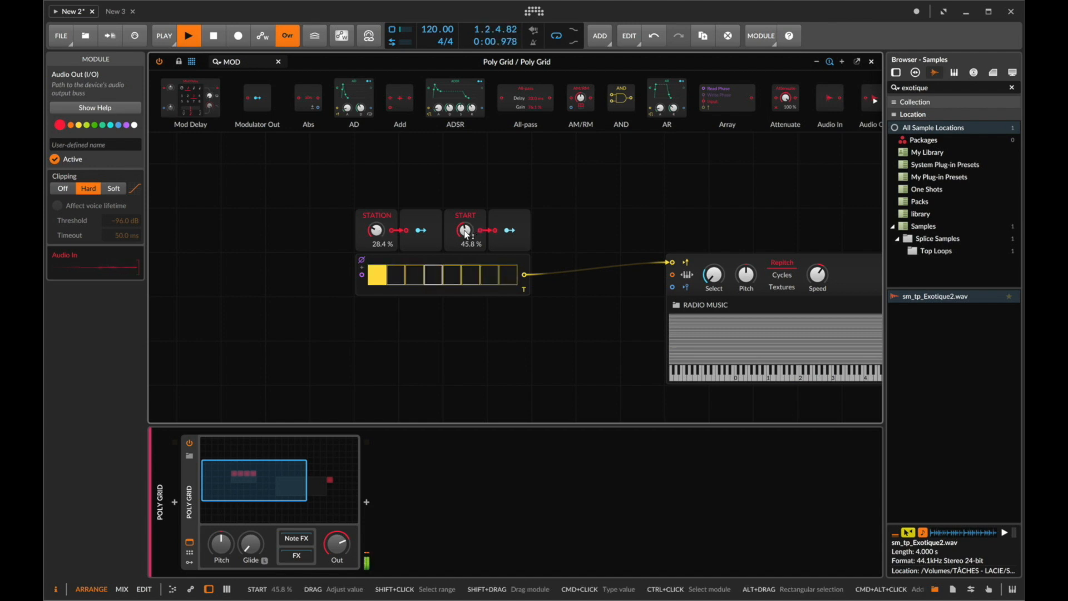
left_click_drag(467, 234, 466, 236)
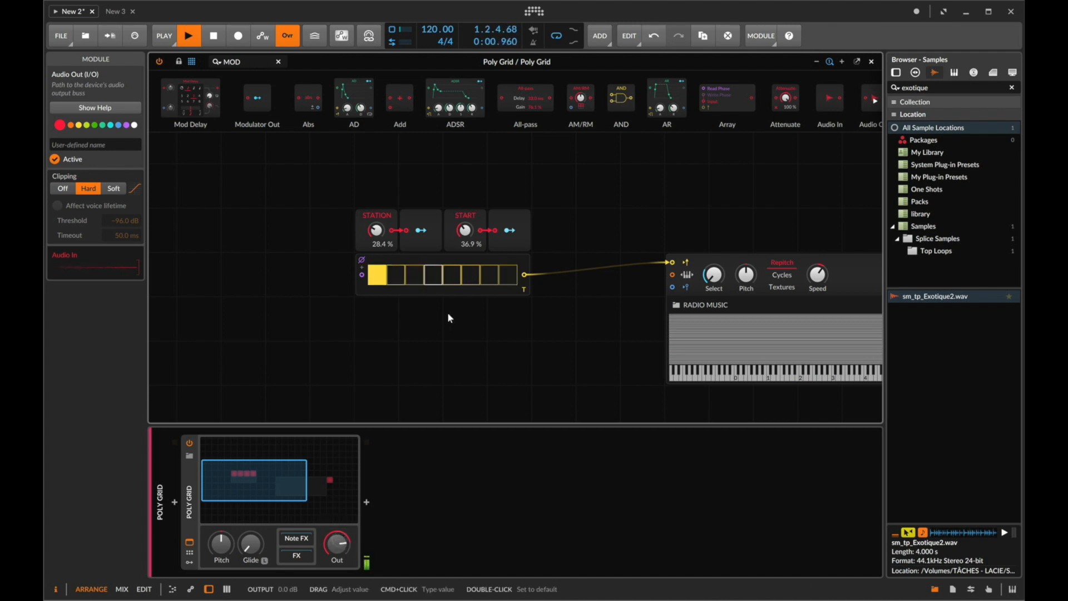
key("super+z")
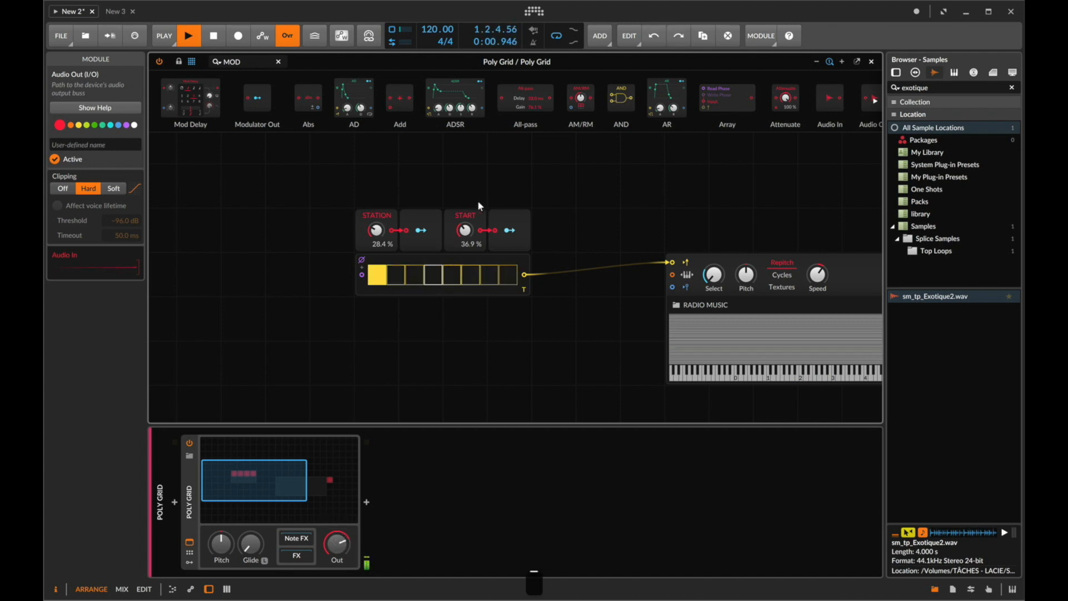
- Stop playback and deactivate the Audio Out module
key("space")
scroll(487, 246, "right", 5)
key("0")
scroll(208, 185, "left", 8)
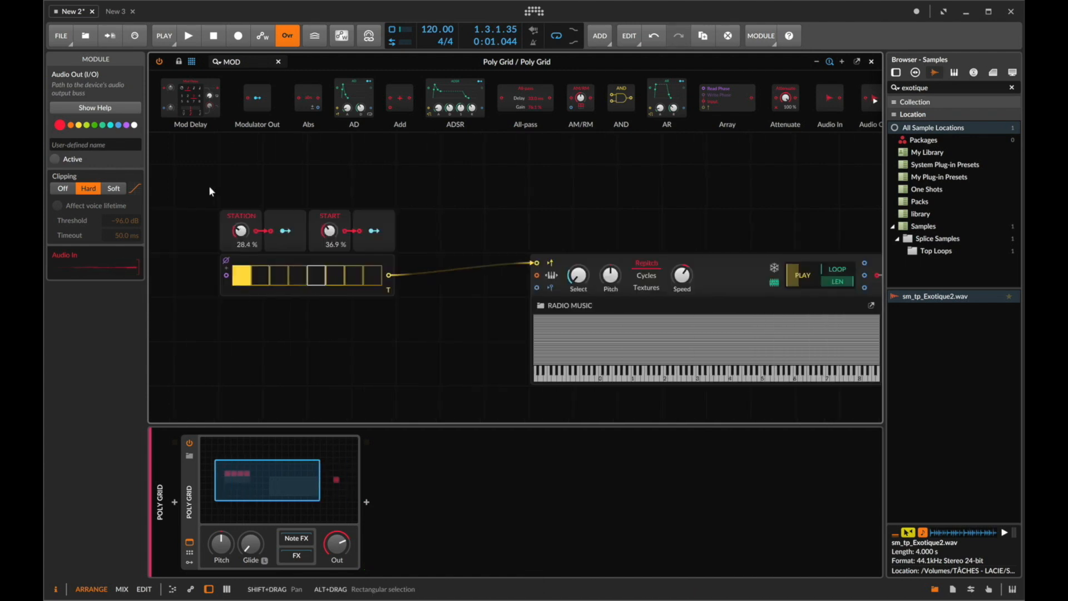
scroll(342, 216, "right", 3)
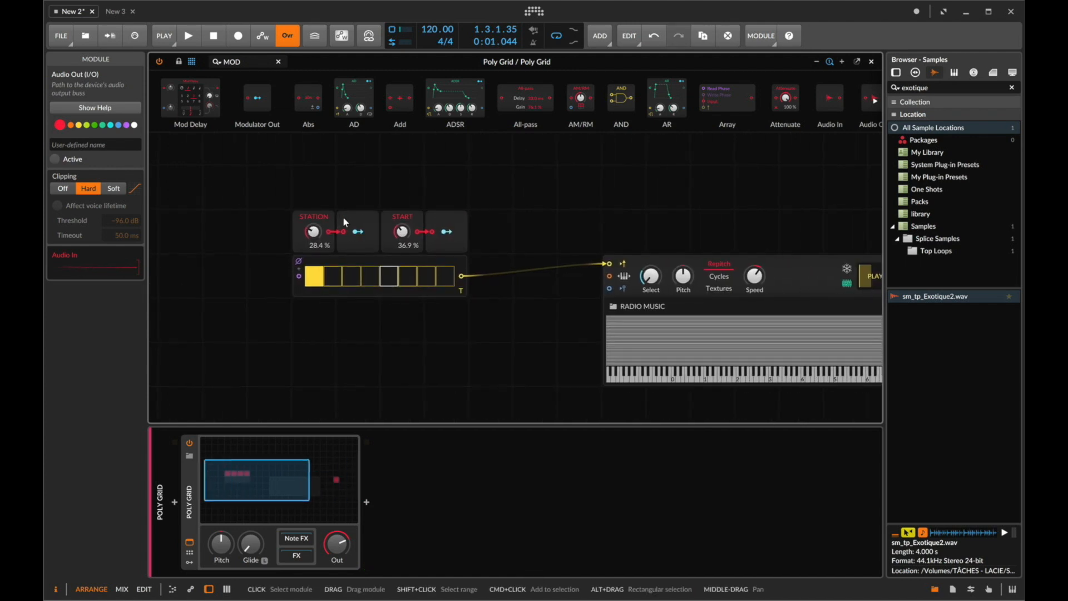
left_click_drag(279, 227, 479, 229)
key("super+c")
key("super+v")
left_click_drag(273, 311, 315, 308)
left_click(250, 309)
left_click(308, 308)
left_click(90, 136)
type("P")
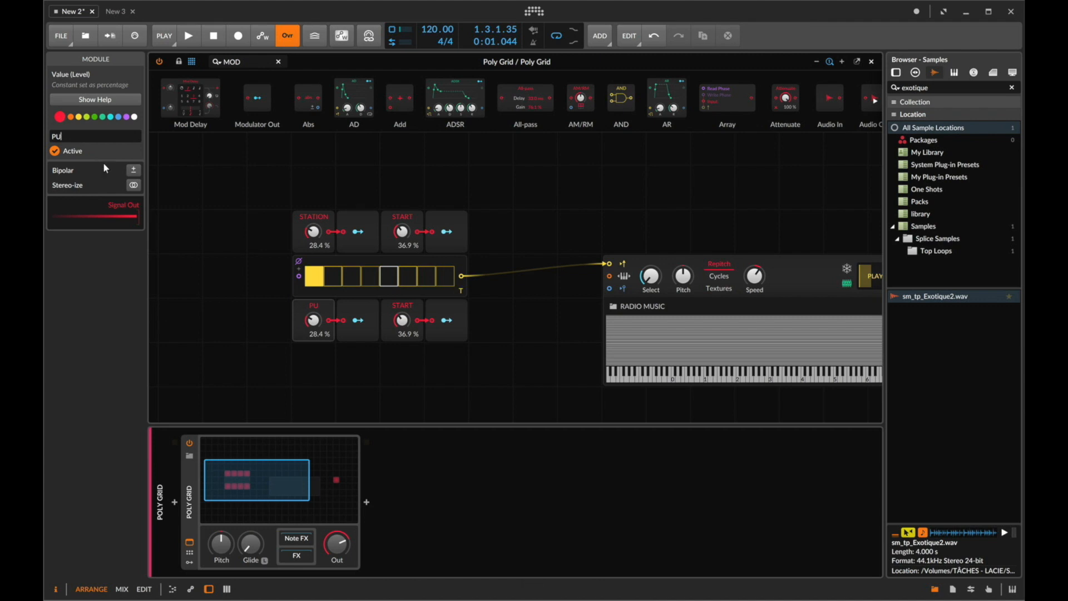
left_click_drag(244, 321, 454, 318)
key("BackSpace")
- Move the STATION and START modules and the Gates sequencer down and to the right to make room
left_click_drag(492, 167, 293, 308)
left_click_drag(348, 282, 481, 327)
left_click(484, 193)
scroll(485, 194, "right", 5)
scroll(394, 342, "left", 3)
- Add a Ø Scaler module before the Gates sequencer, connect it to the sequencer's phase input, and set its ratio to 1:1
left_click(252, 62)
key("super+a")
type("SCA")
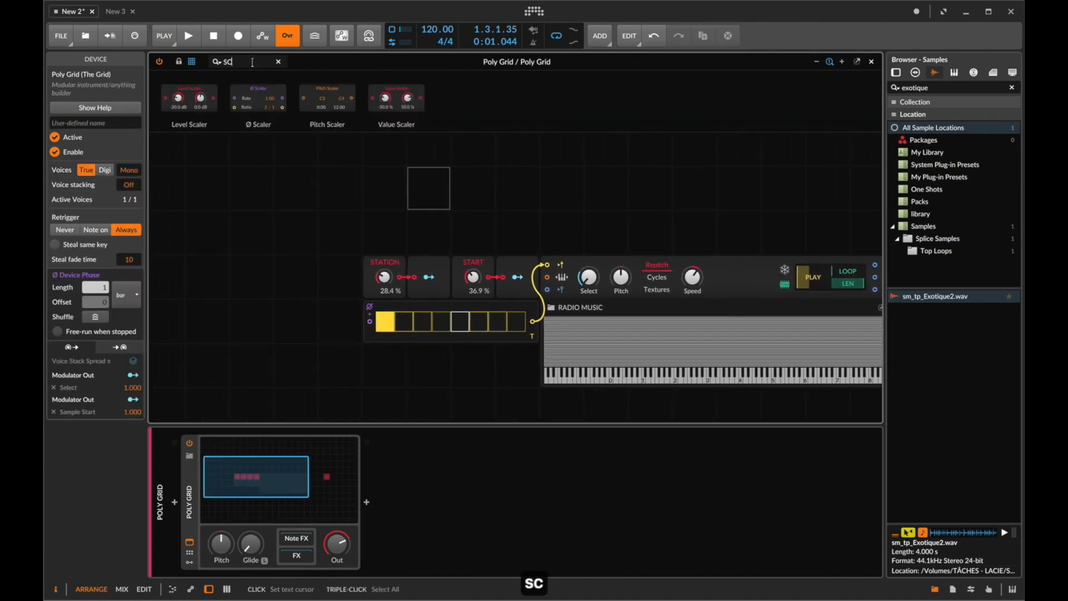
left_click_drag(258, 100, 290, 317)
left_click_drag(355, 322, 370, 322)
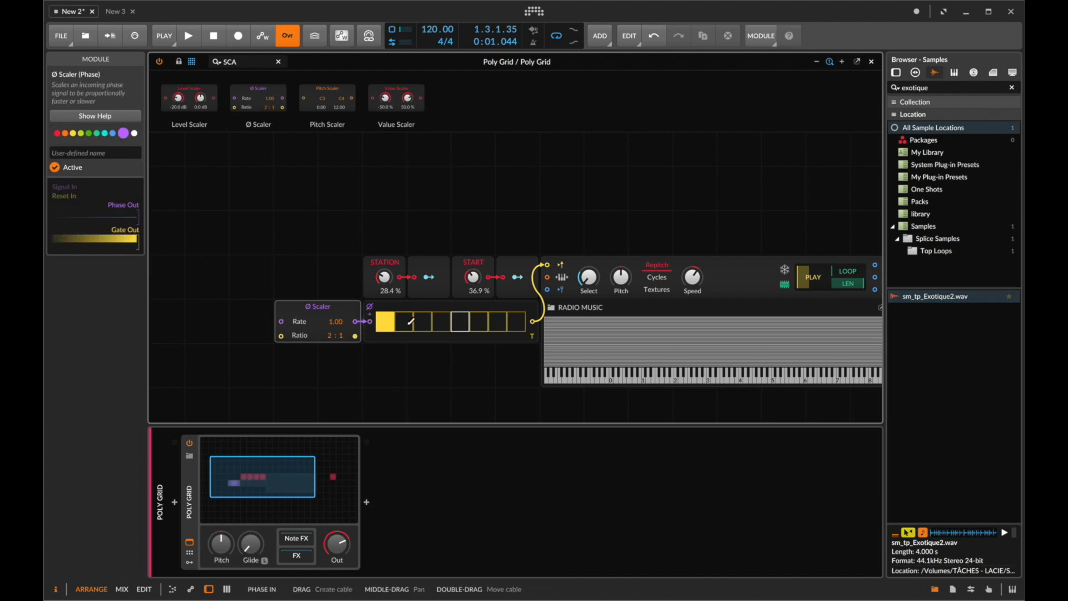
left_click_drag(329, 337, 330, 345)
left_click(370, 307)
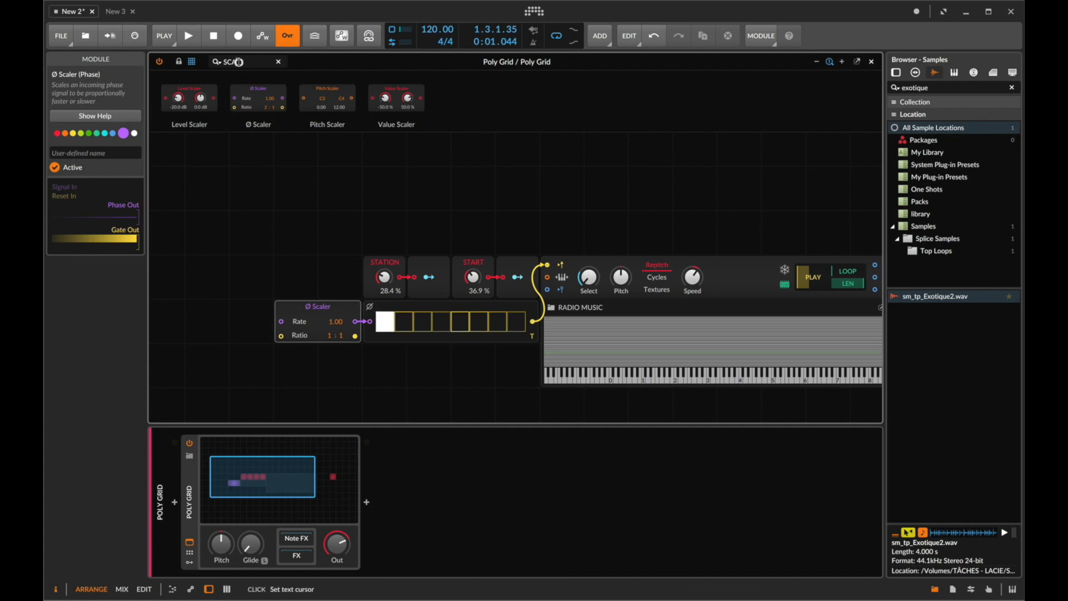
- Add a Phase In module feeding the Ø Scaler and start playback
double_click(238, 62)
type("PHAS")
left_click_drag(302, 231, 252, 322)
key("space")
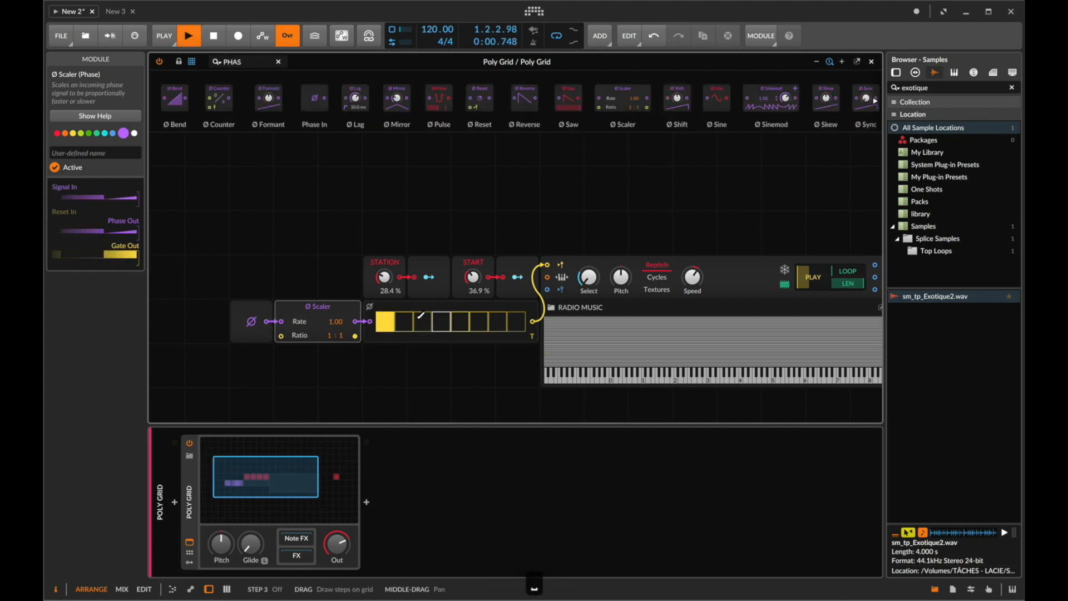
- Set the Ø Scaler ratio to 1:2
scroll(489, 294, "right", 6)
left_click(604, 285)
scroll(603, 282, "left", 6)
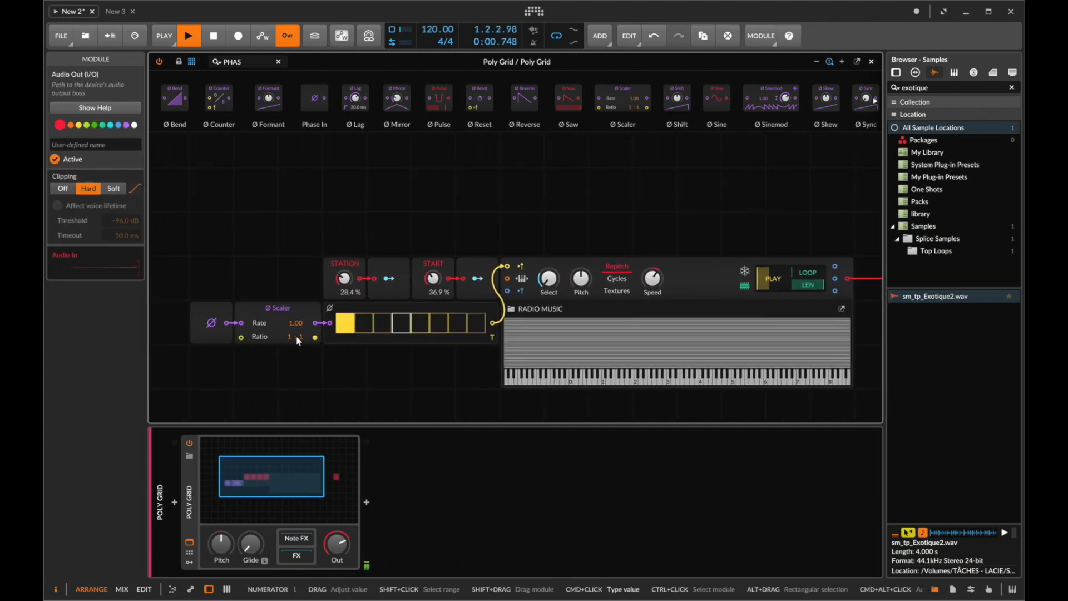
double_click(297, 337)
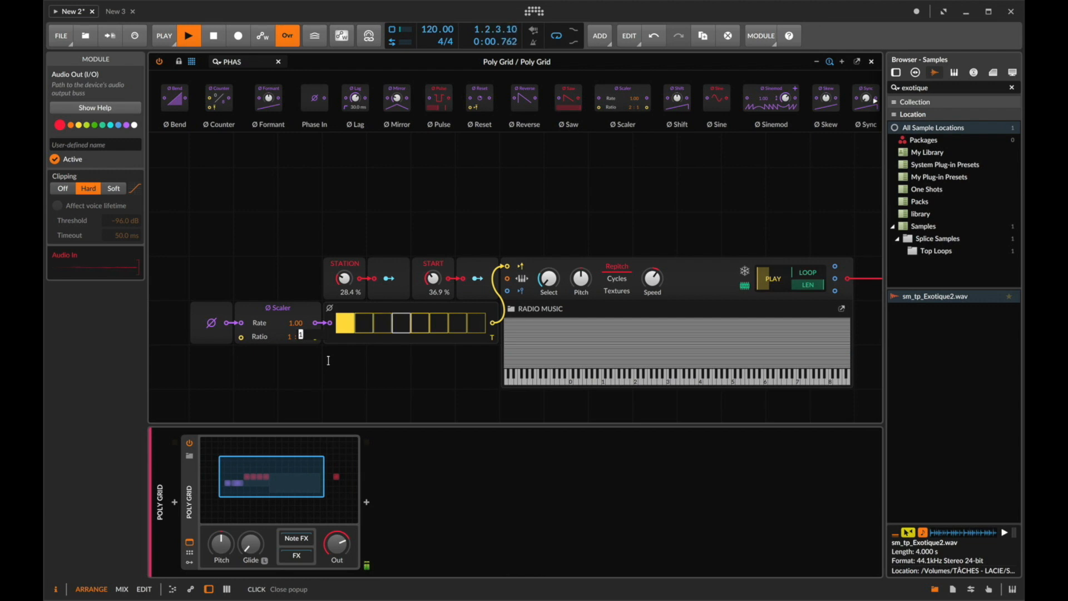
type("2")
key("Return")
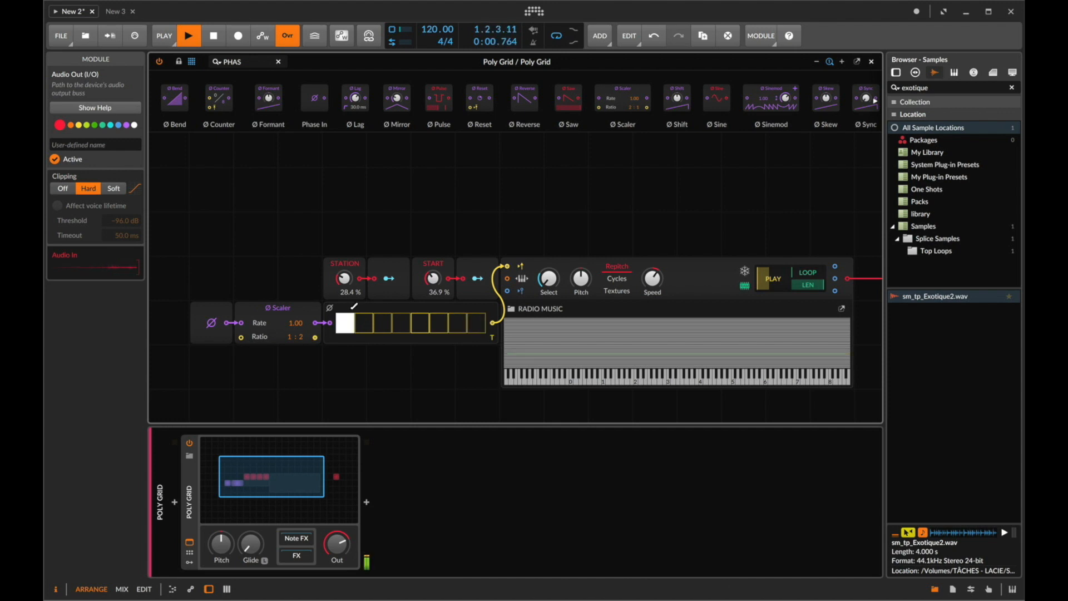
- Adjust STATION to about 38.7% and START to about 39.1%, and return the Ø Scaler ratio to 1:1
left_click_drag(432, 283, 432, 276)
left_click_drag(349, 284, 348, 283)
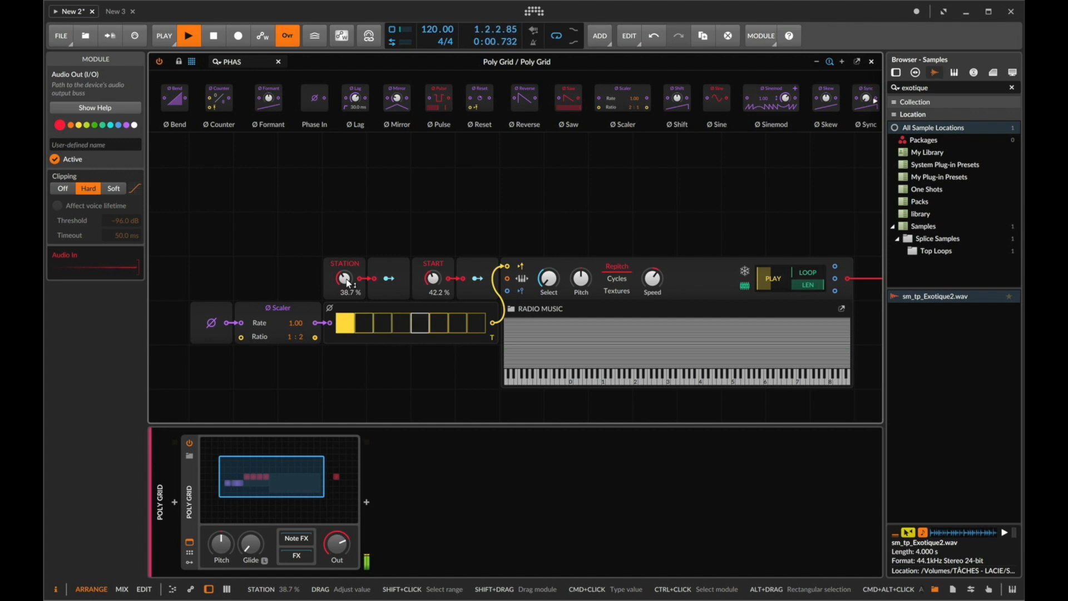
left_click_drag(299, 337, 299, 339)
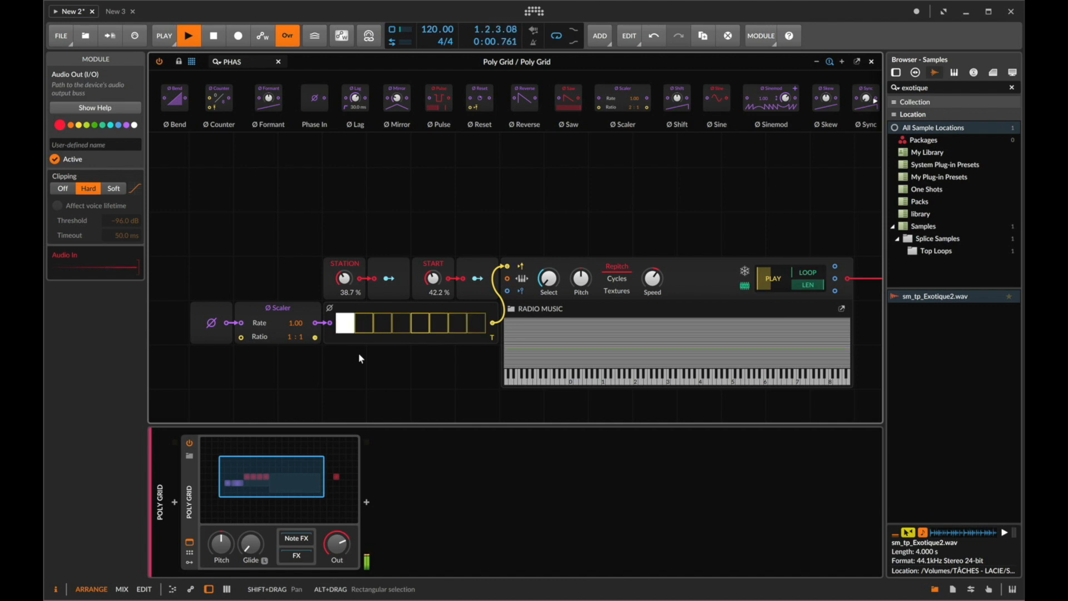
scroll(430, 287, "down", 1)
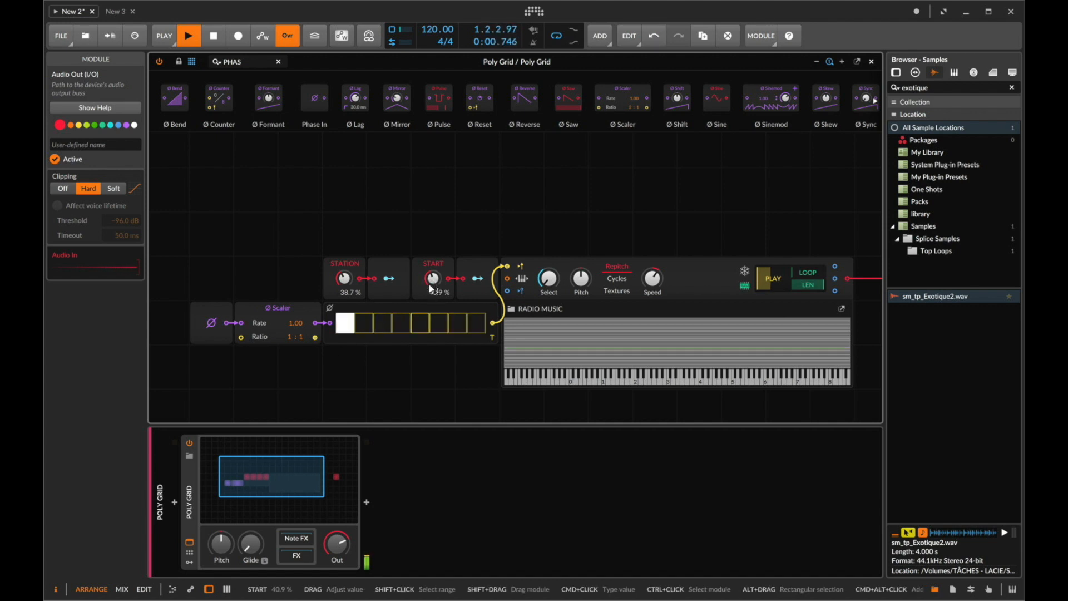
scroll(429, 285, "down", 1)
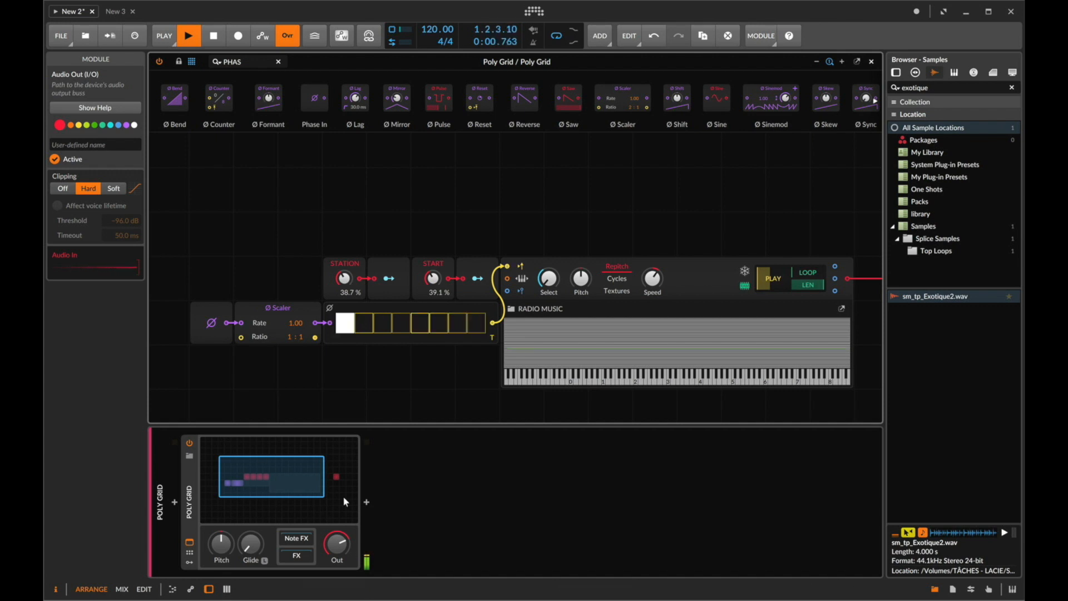
- Bypass the Audio Out module and stop playback
scroll(409, 294, "right", 5)
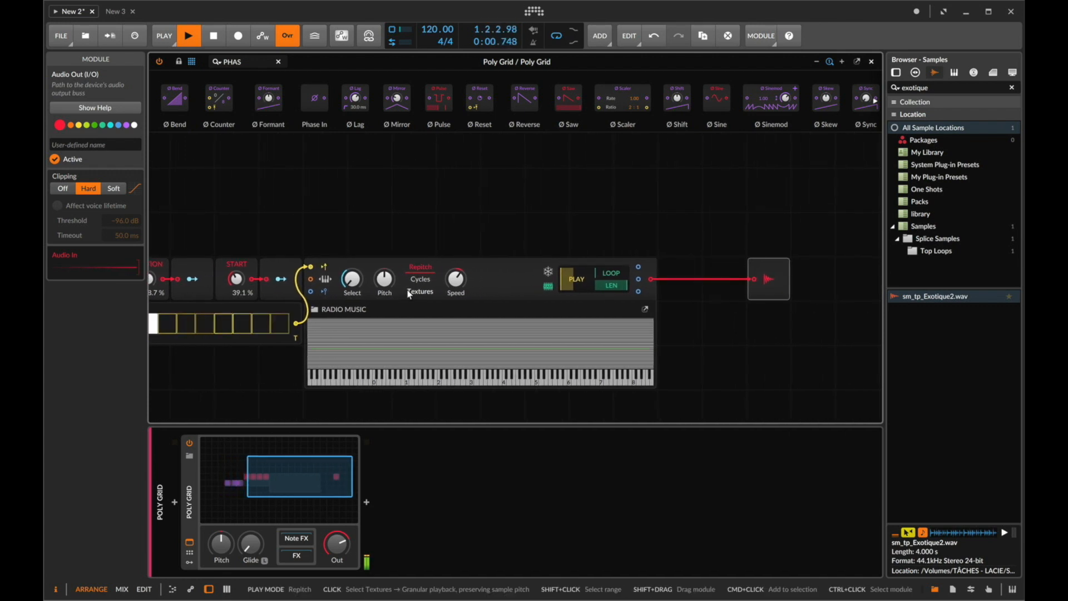
scroll(409, 293, "left", 3)
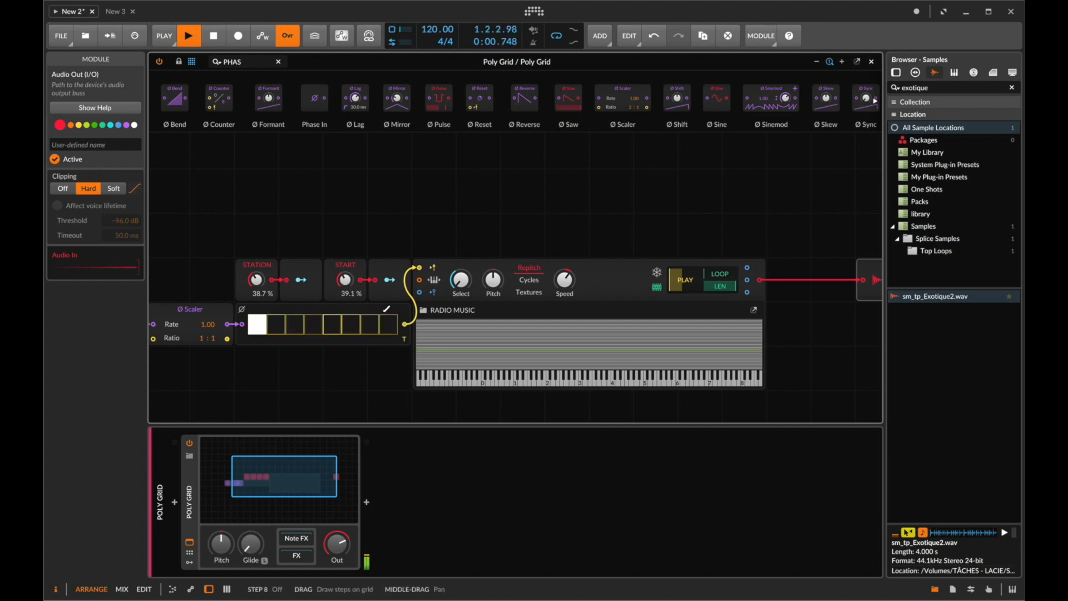
left_click(864, 267)
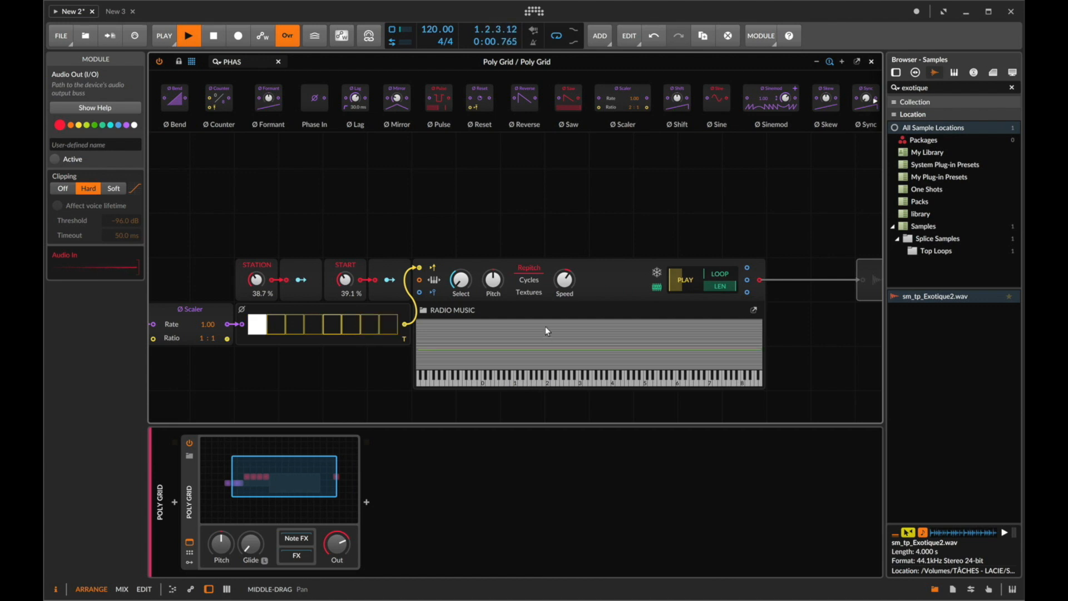
key("space")
scroll(481, 344, "left", 1)
scroll(480, 343, "left", 1)
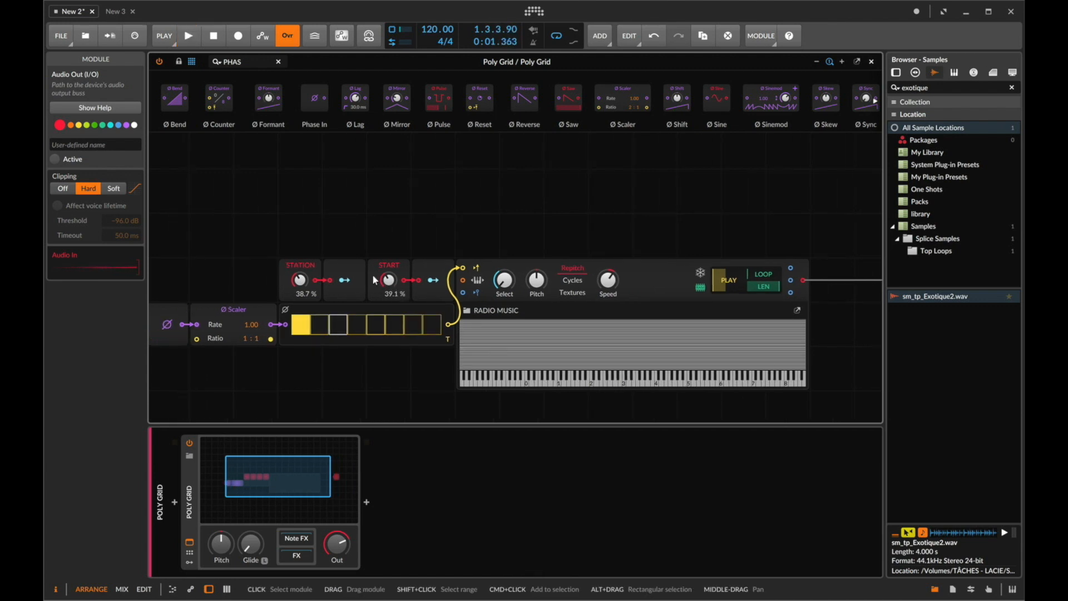
scroll(378, 282, "left", 2)
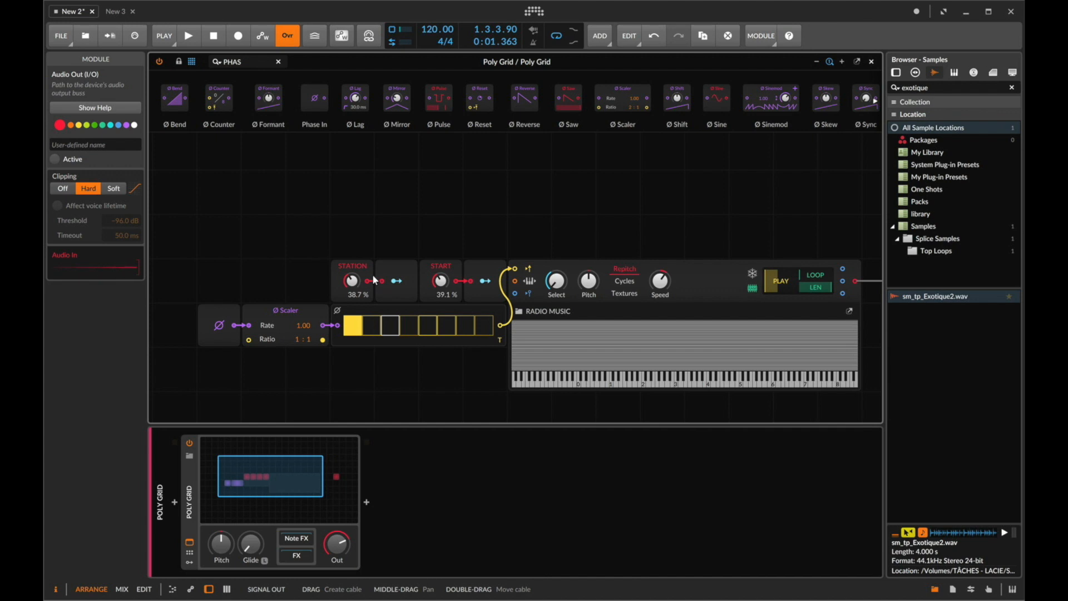
scroll(372, 275, "right", 8)
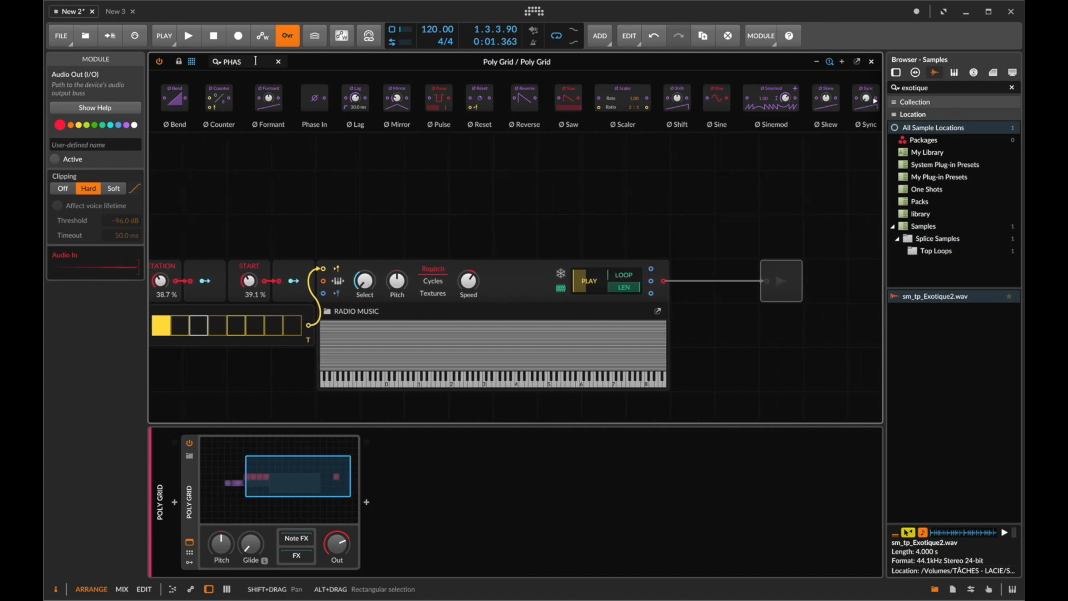
- Insert a Gain - Vol module between the RADIO MUSIC Sampler and the Audio Out module
left_click_drag(799, 270, 843, 270)
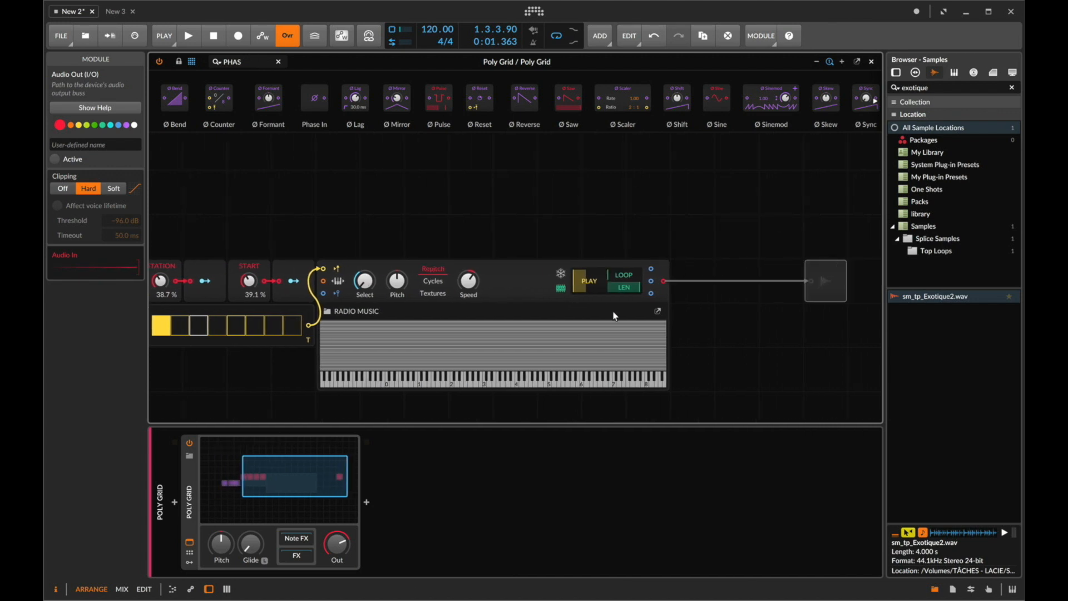
left_click(248, 63)
key("super+a")
type("VAL")
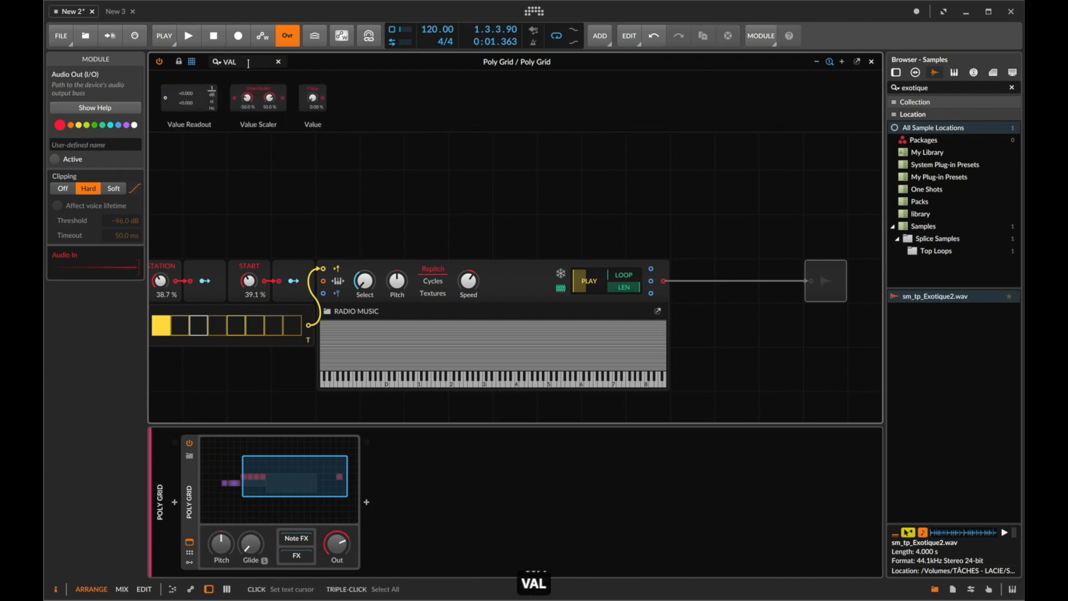
key("super+a")
type("VOL")
left_click_drag(178, 99, 809, 284)
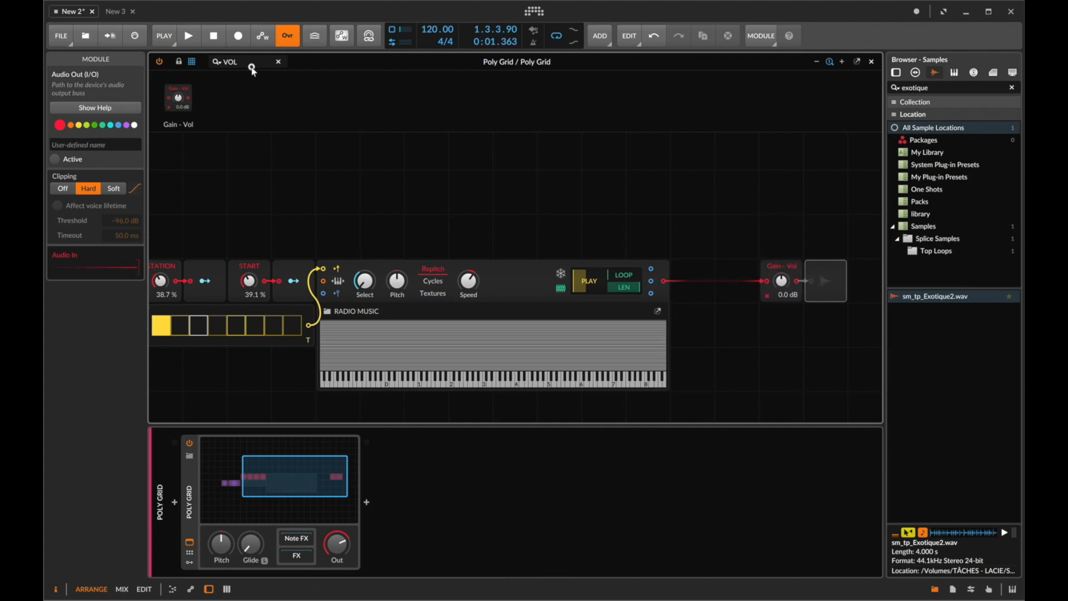
- Add a Gates sequencer module in the empty area above the sampler chain
type("GATE")
left_click(368, 233)
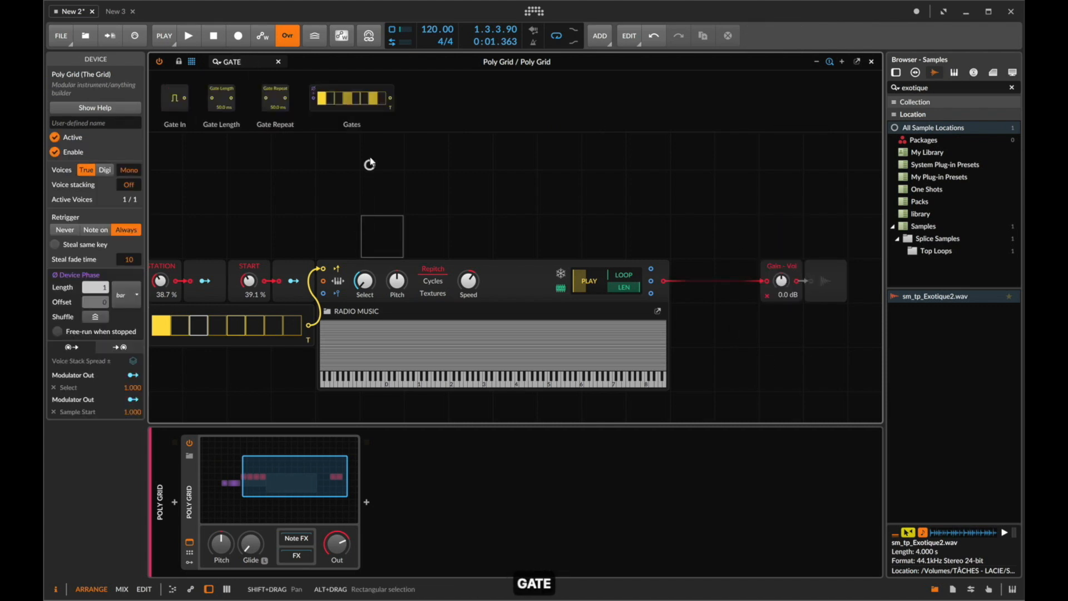
scroll(371, 165, "up", 3)
left_click(379, 176)
mouse_move(346, 99)
left_mouse_down()
mouse_move(365, 162)
mouse_move(353, 160)
mouse_move(389, 151)
left_mouse_up()
- Add an AD envelope beside the new Gates module and connect the Gates output to its trigger input
left_click(269, 63)
key("super+a")
type("AD")
left_click_drag(182, 99, 464, 138)
left_click_drag(443, 190, 457, 220)
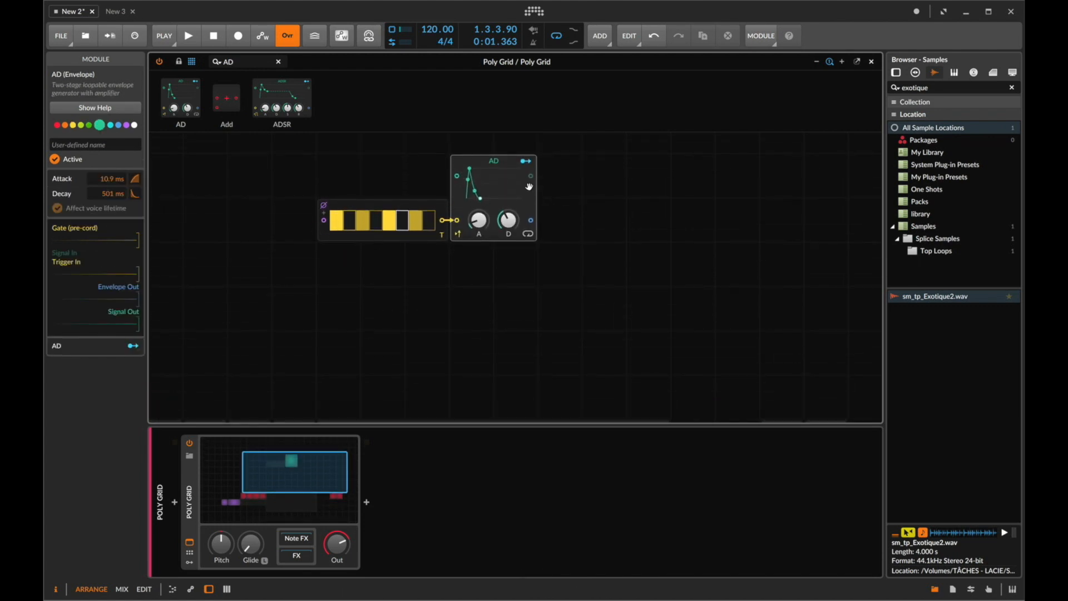
- Route the AD envelope's modulation output to the Gain - Vol level
left_click_drag(525, 161, 781, 288)
scroll(617, 259, "up", 4)
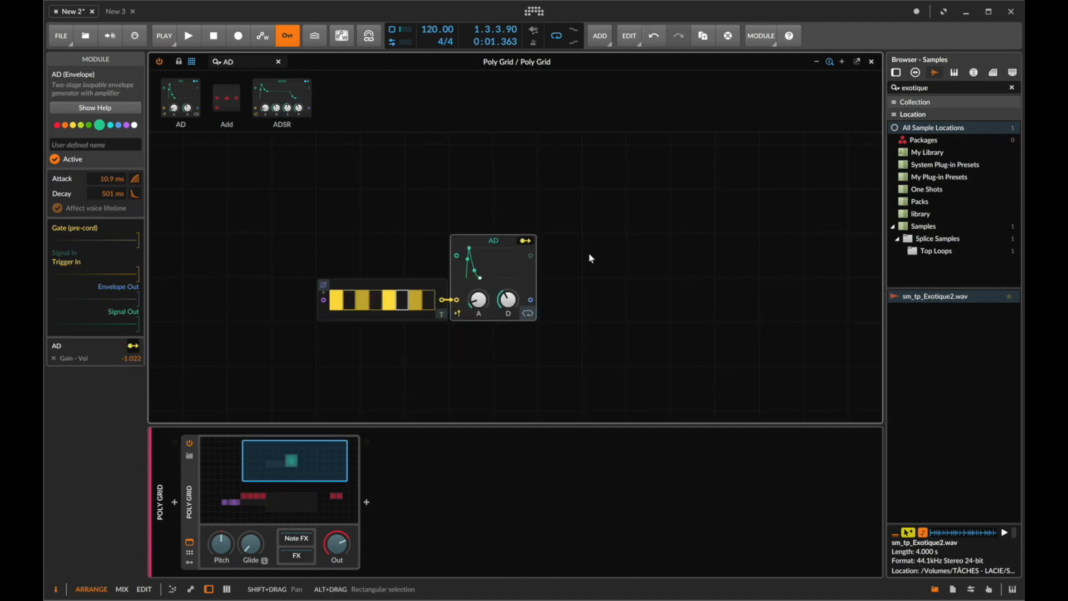
left_click(525, 240)
scroll(604, 301, "down", 2)
scroll(606, 305, "down", 2)
- Start playback and toggle the Gain - Vol module's bypass off and back on to compare
left_click(826, 196)
key("space")
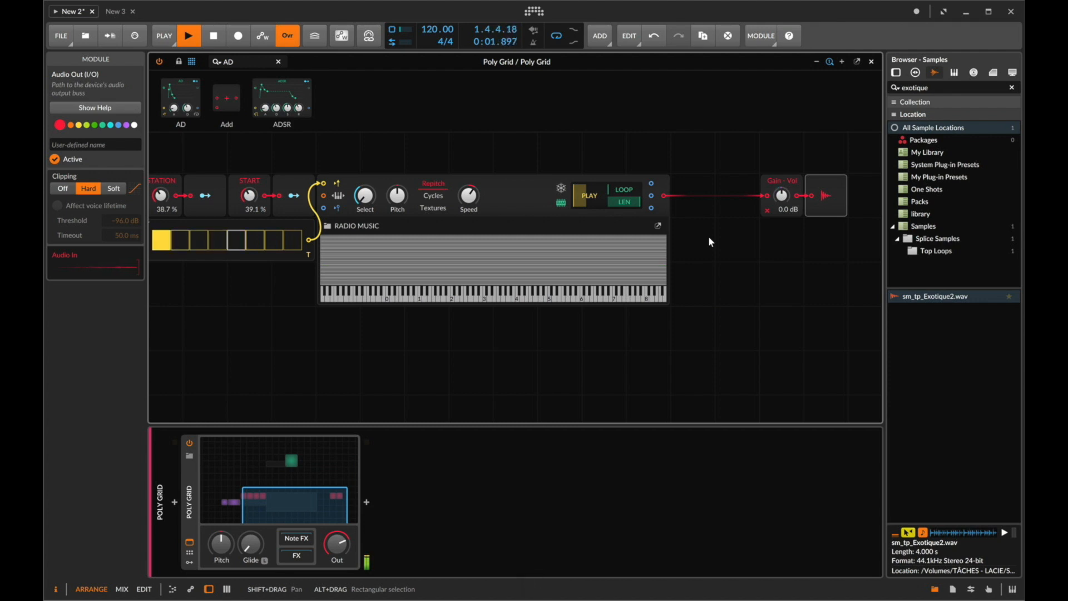
left_click(778, 207)
key("0")
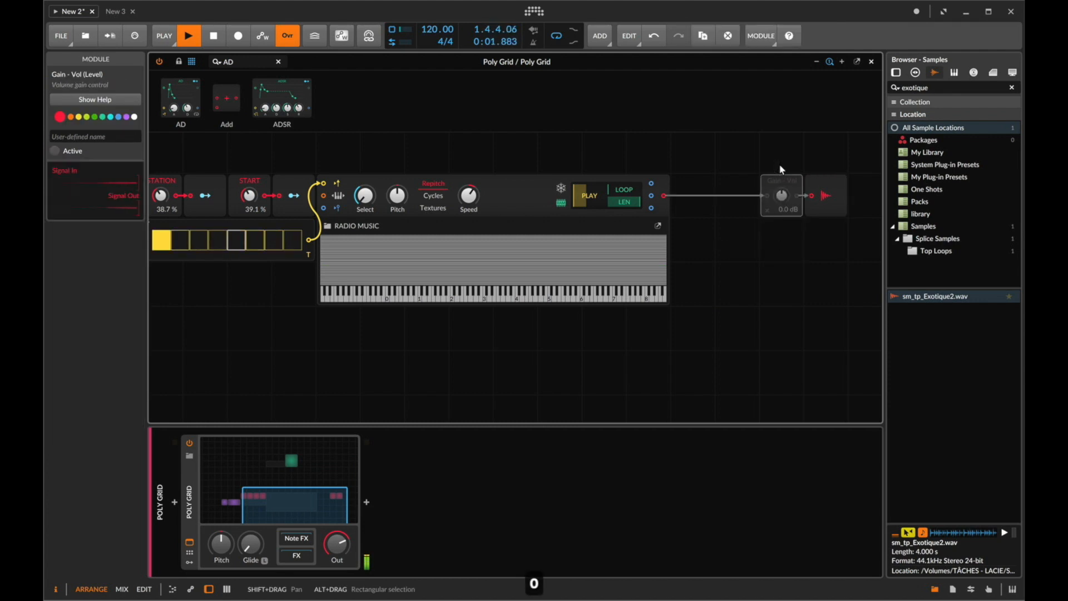
key("0")
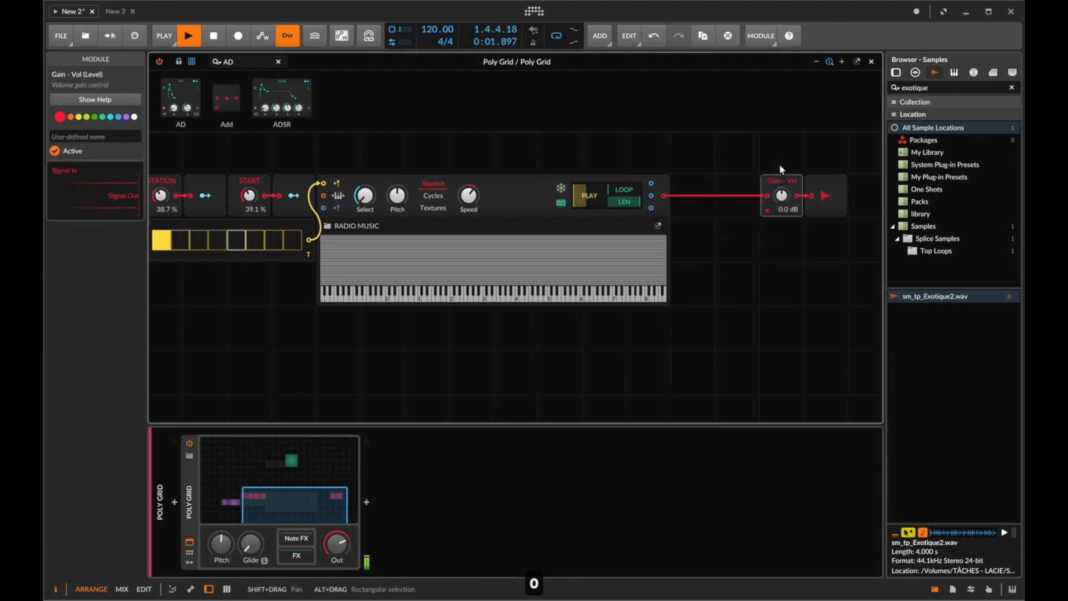
- Set the AD envelope's modulation amount on the Gain - Vol level to about -1.333
scroll(268, 198, "up", 5)
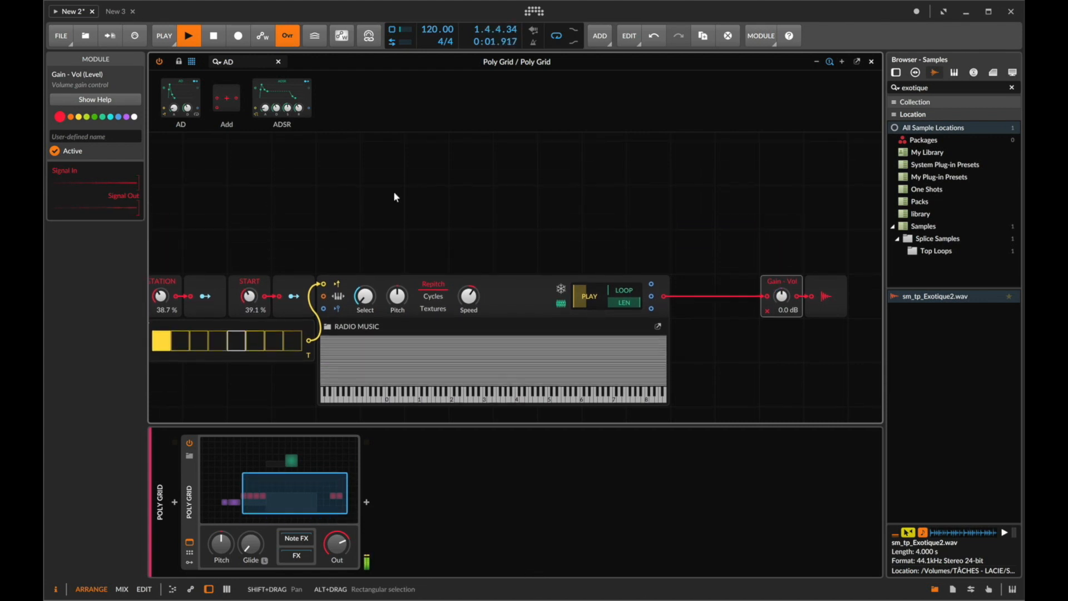
scroll(423, 201, "up", 7)
left_click(525, 263)
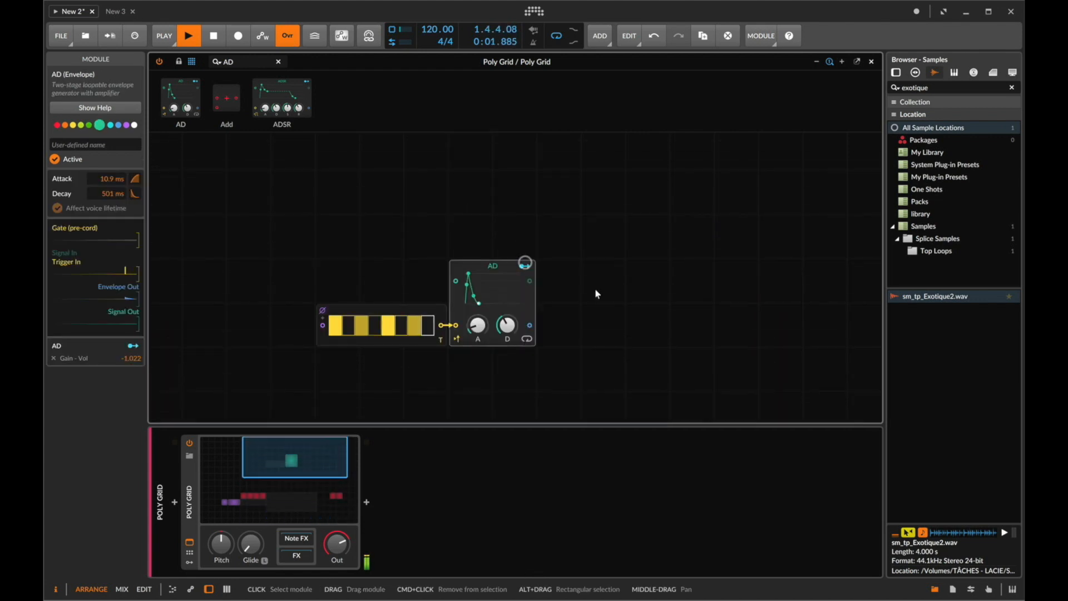
scroll(596, 290, "down", 3)
scroll(623, 259, "down", 4)
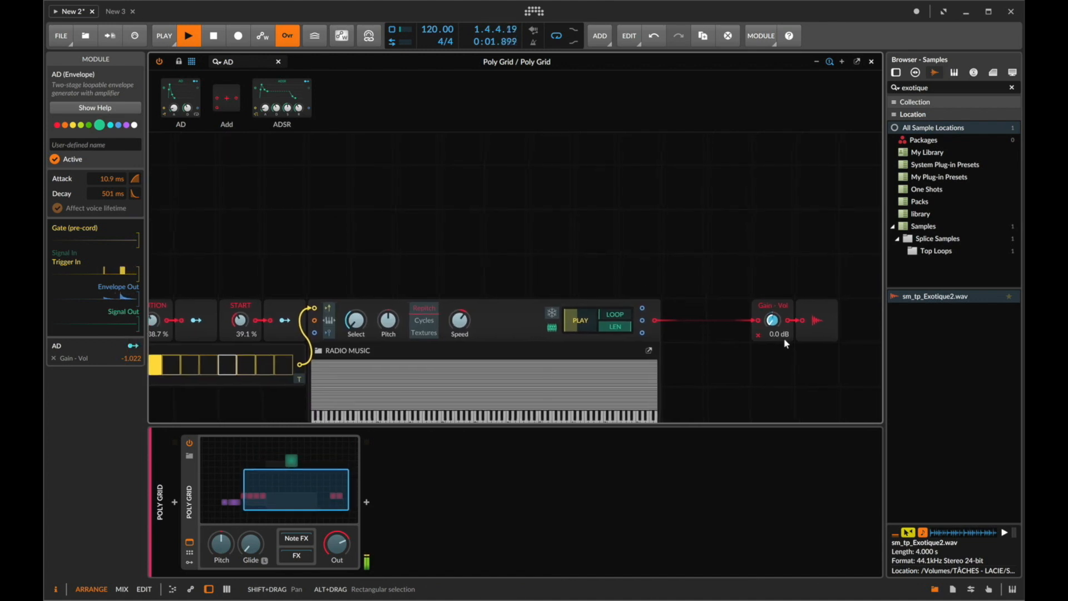
left_click_drag(770, 322, 770, 326)
- Adjust STATION to about 47.6% and START to about 41.8%, and stop playback
scroll(573, 222, "up", 5)
left_click(518, 172)
scroll(423, 233, "down", 4)
scroll(333, 261, "left", 3)
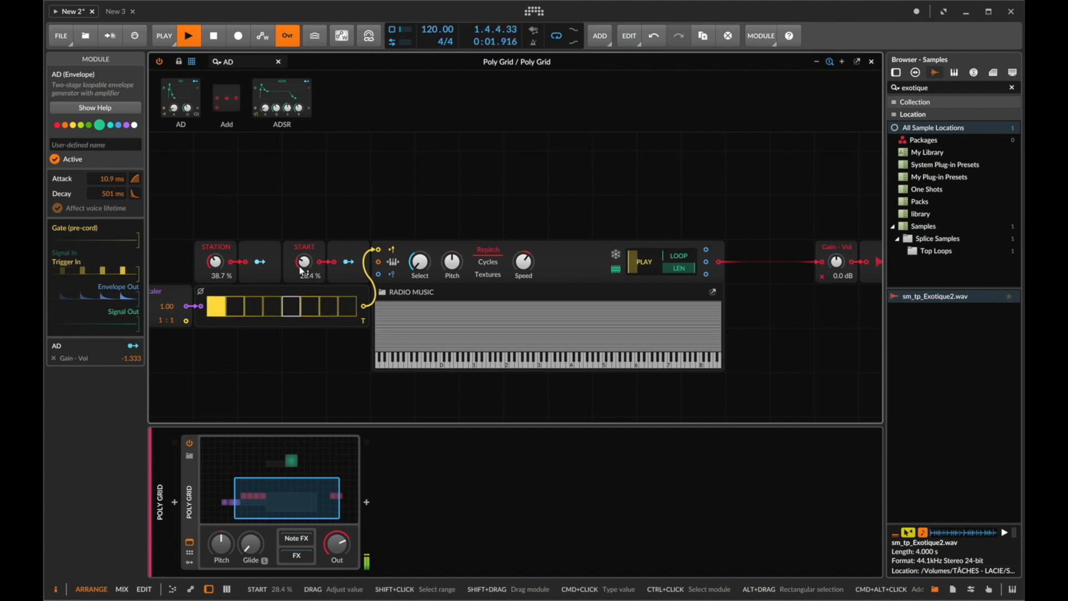
left_click_drag(215, 266, 214, 264)
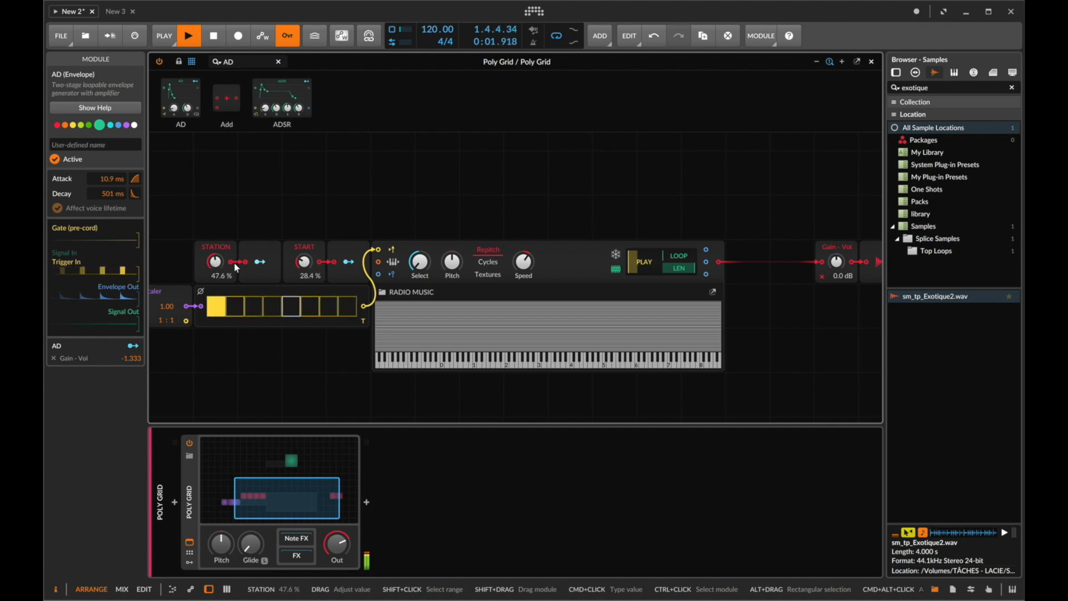
left_click_drag(305, 261, 308, 263)
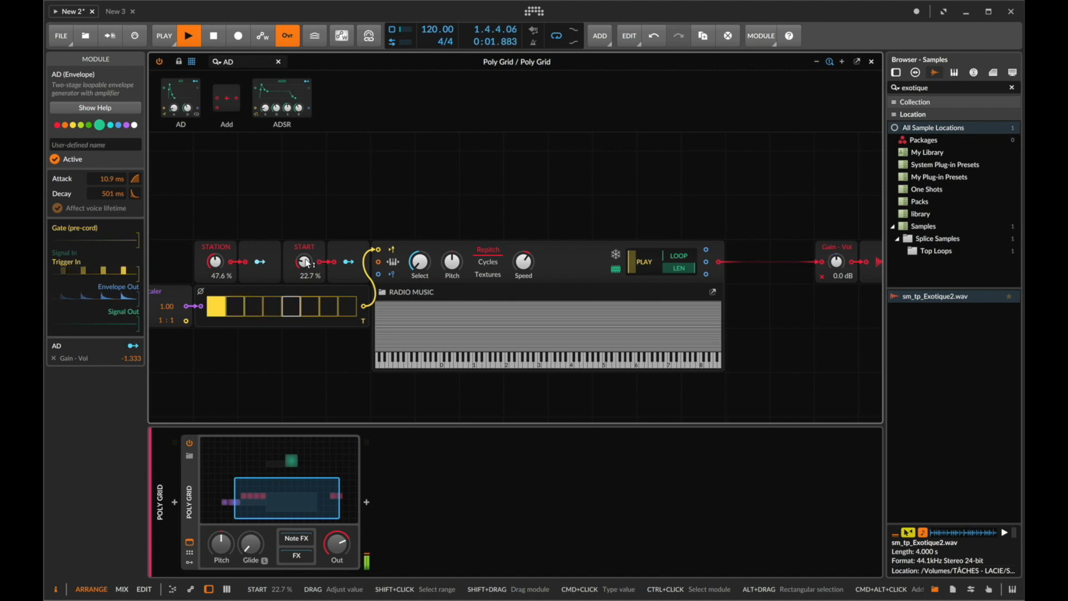
left_click_drag(307, 263, 307, 263)
key("space")
- Bypass the Audio Out module
scroll(745, 254, "right", 5)
left_click(758, 254)
key("0")
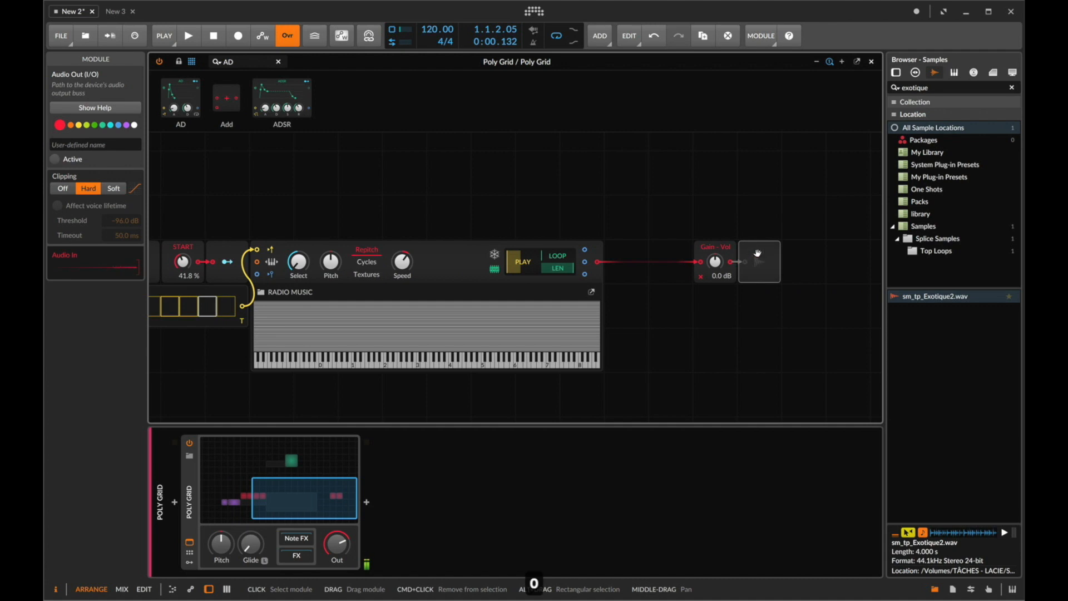
- Insert High-pass and Low-pass filter modules between the Sampler and the Gain - Vol module
scroll(746, 251, "left", 4)
left_click(250, 62)
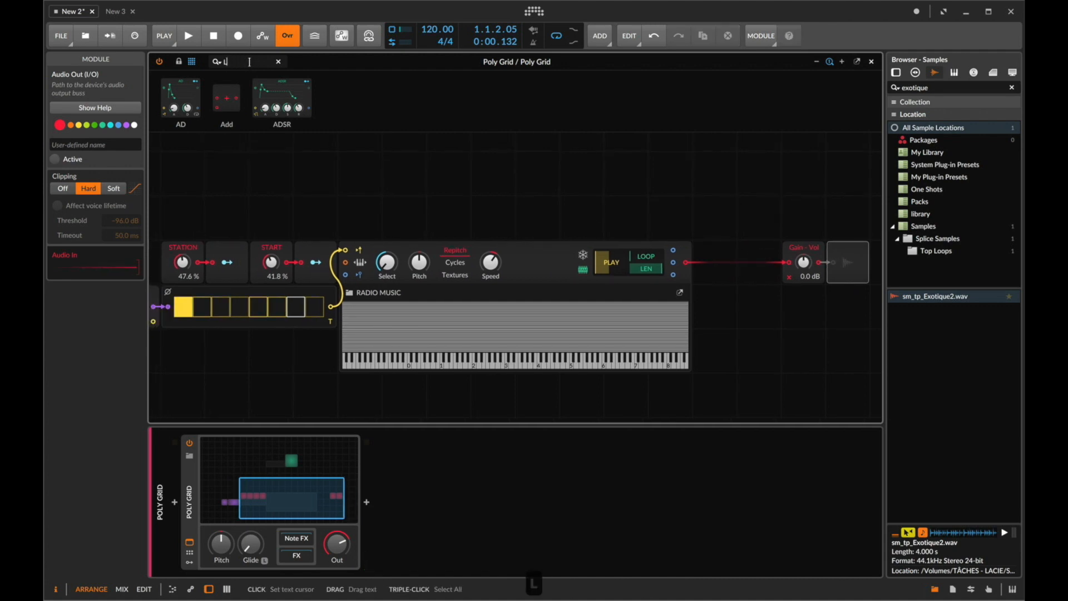
type("LO")
key("super+a")
type("FILT")
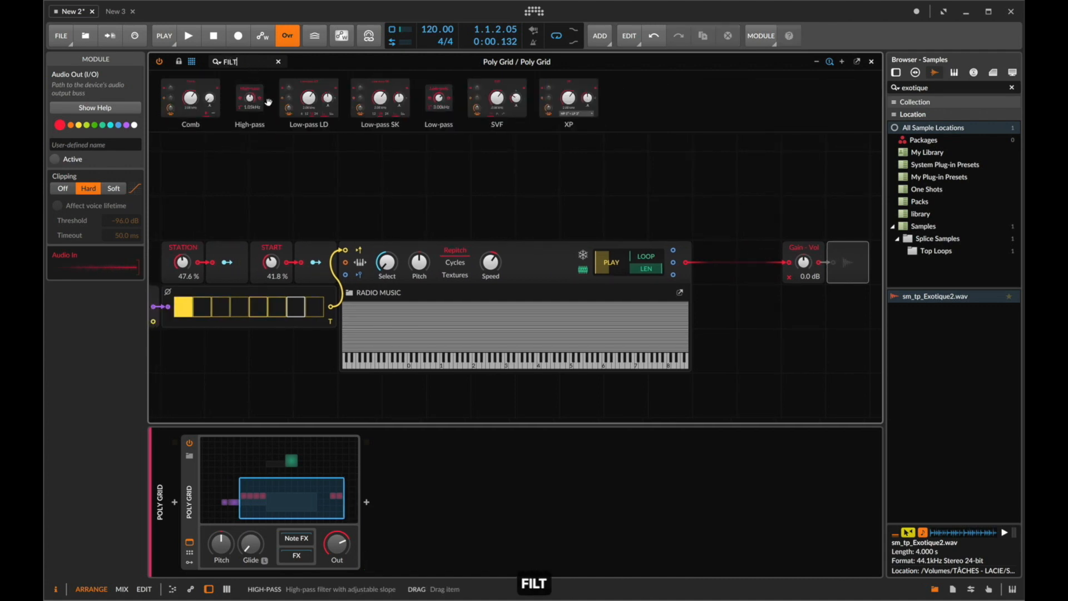
left_click_drag(246, 108, 724, 271)
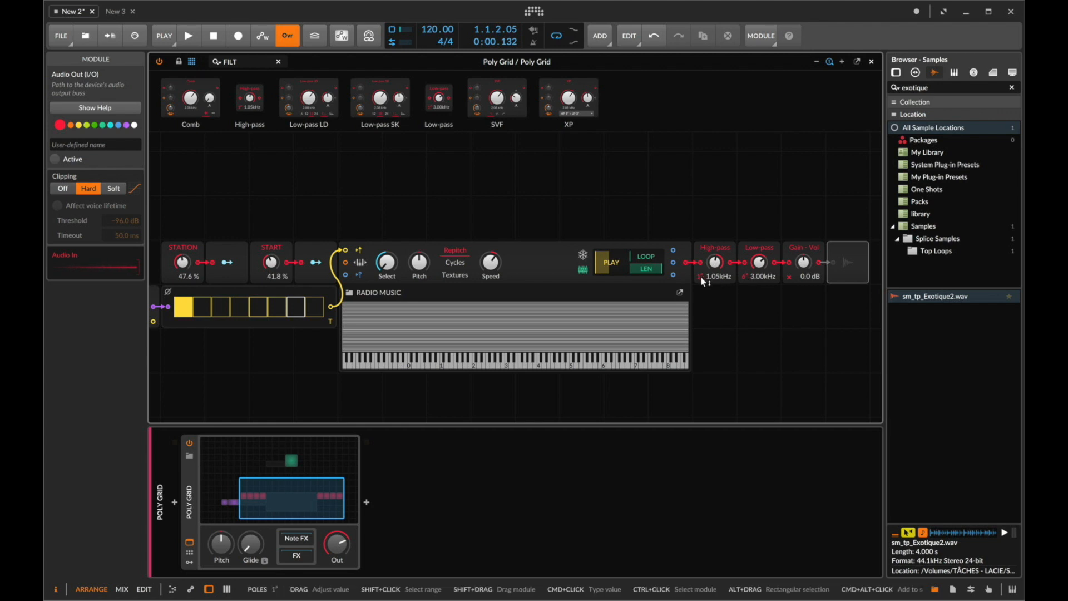
left_click_drag(700, 276, 700, 282)
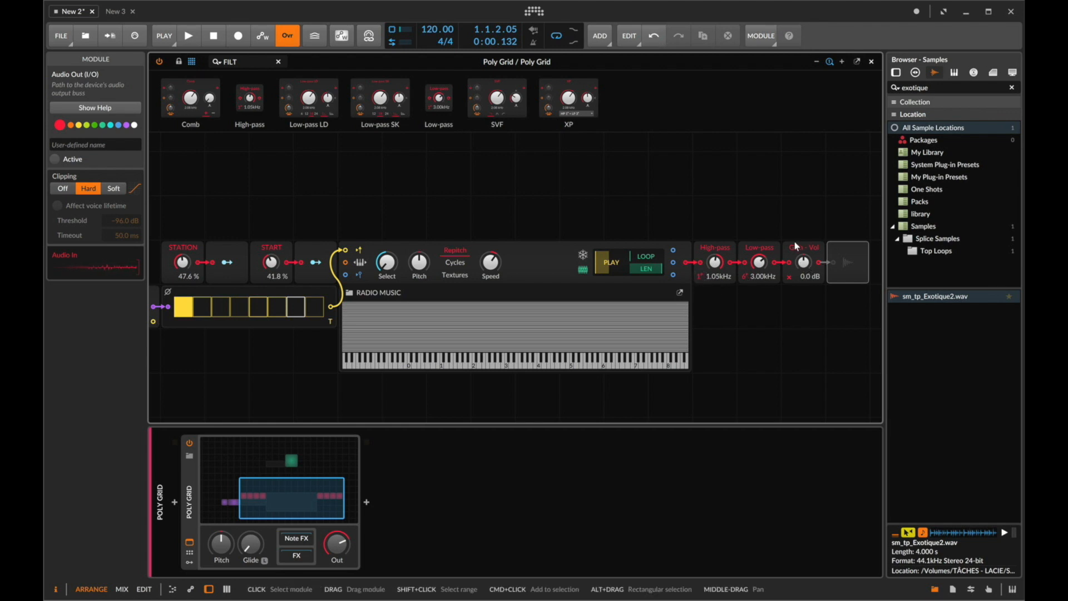
- Duplicate the STATION and START value modules below the Gates sequencer and reset the STATION copy to 0%
scroll(356, 202, "left", 2)
key("XF86MonBrightnessDown")
left_click_drag(227, 215, 367, 340)
left_click(240, 335)
double_click(237, 350)
- Map the STATION copy's output to modulate the High-pass cutoff and rename that module HI PASS
left_click(275, 357)
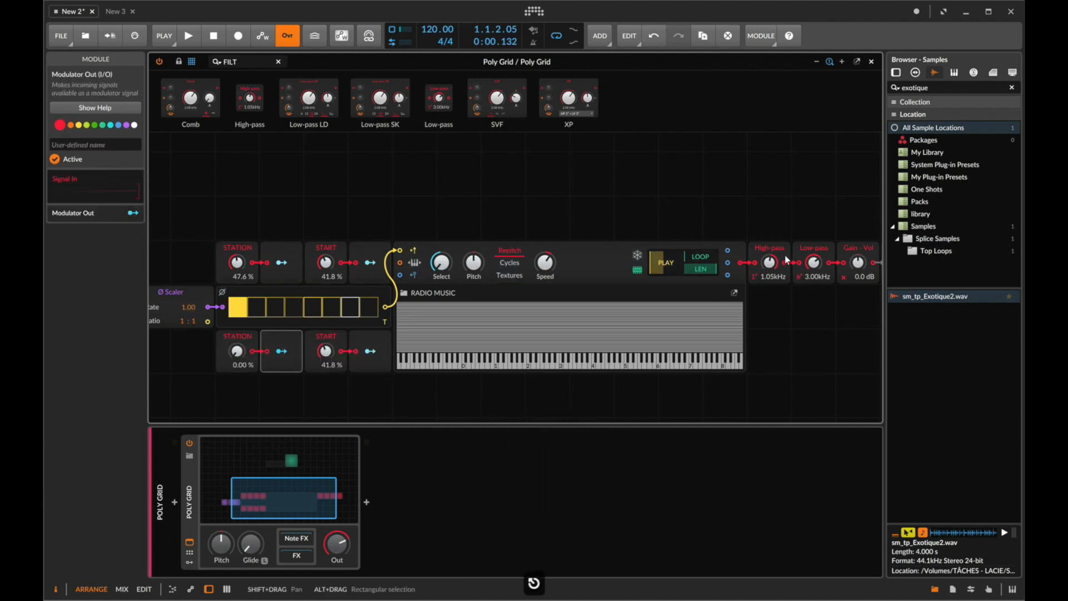
left_click_drag(813, 263, 769, 248)
left_click(282, 352)
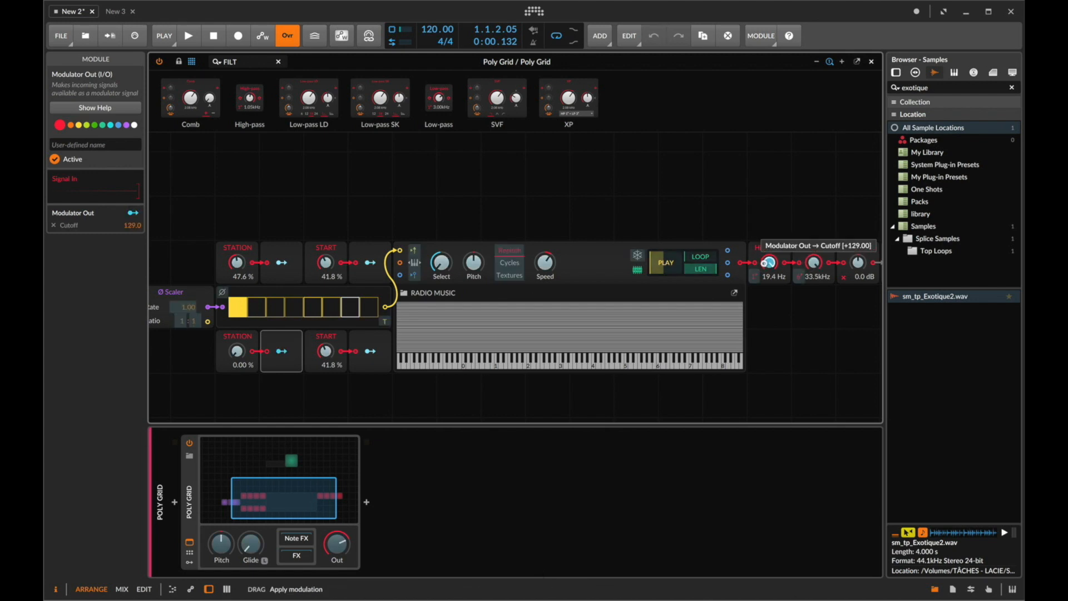
left_click(281, 349)
left_click(238, 337)
left_click(96, 141)
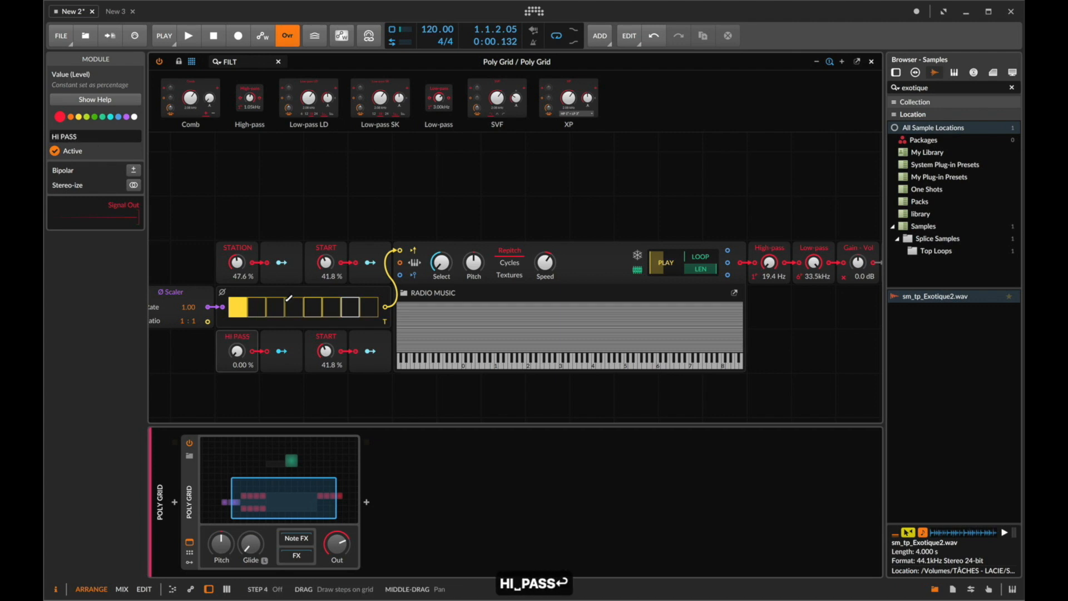
- Set the START copy to 100% and map its output to the Low-pass cutoff with a -129 amount
left_click_drag(324, 354, 323, 323)
left_click(367, 351)
left_click_drag(825, 273, 825, 292)
left_click(367, 351)
- Rename the START copy module LO PASS
left_click(315, 332)
left_click(105, 136)
type("LOW_PASS")
key("Left")
key("Left")
key("Left")
key("Left")
key("Left")
key("BackSpace")
key("Return")
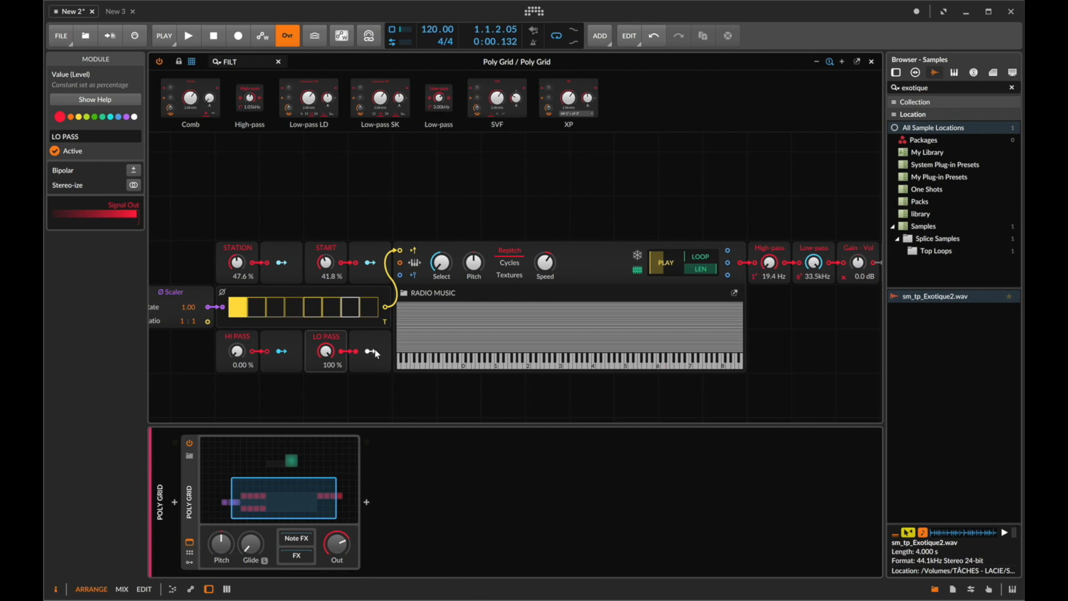
- Select the value modules, Gates sequencer and Ø Scaler group and move it left, away from the Sampler
scroll(737, 258, "left", 4)
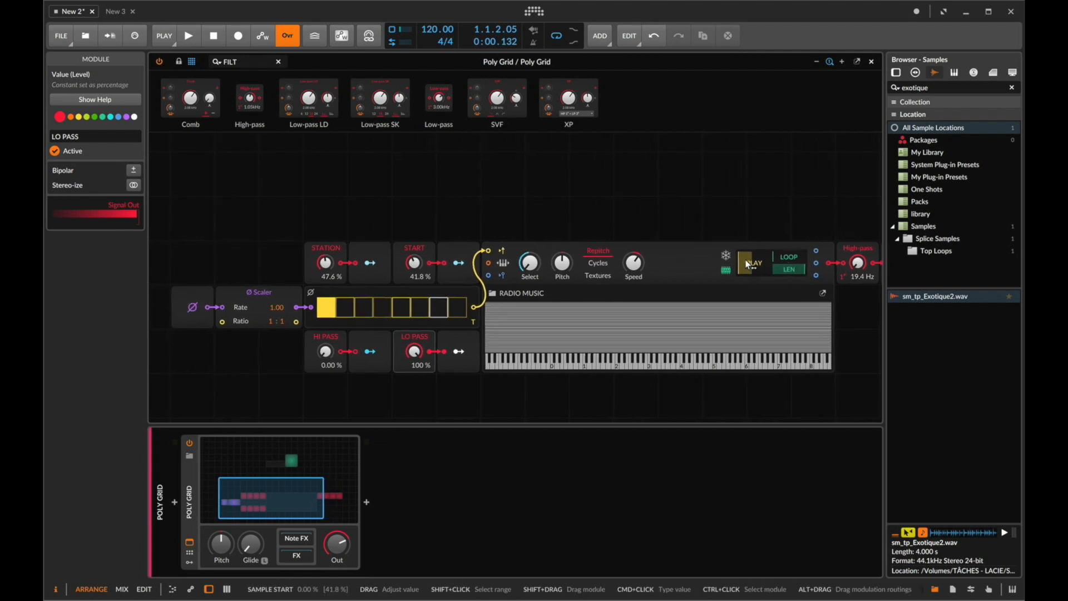
left_click_drag(506, 214, 187, 410)
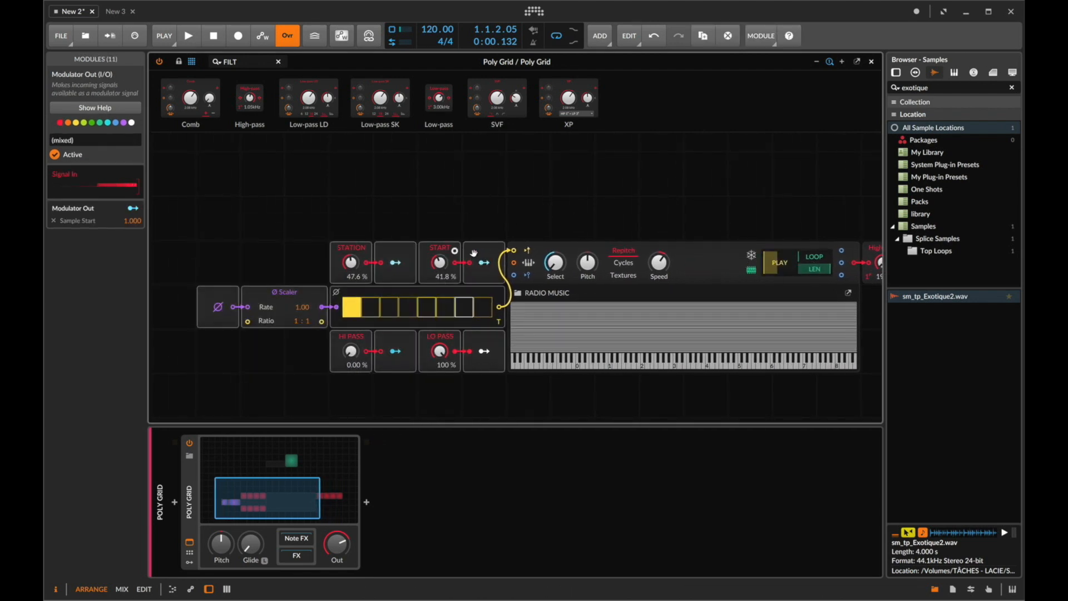
left_click_drag(482, 252, 304, 251)
scroll(317, 248, "left", 8)
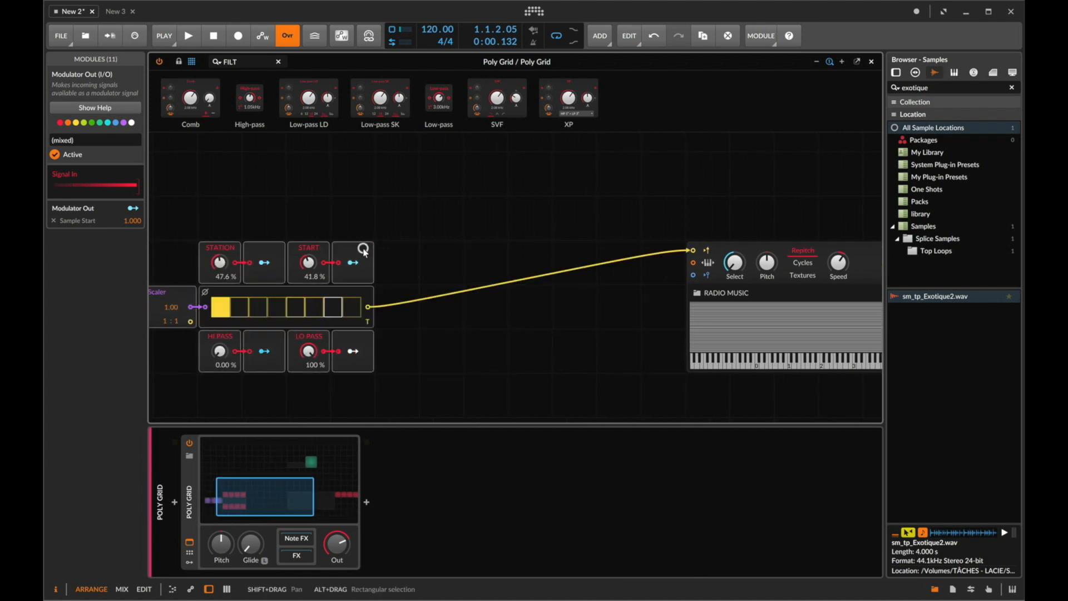
scroll(390, 242, "right", 3)
scroll(361, 244, "left", 3)
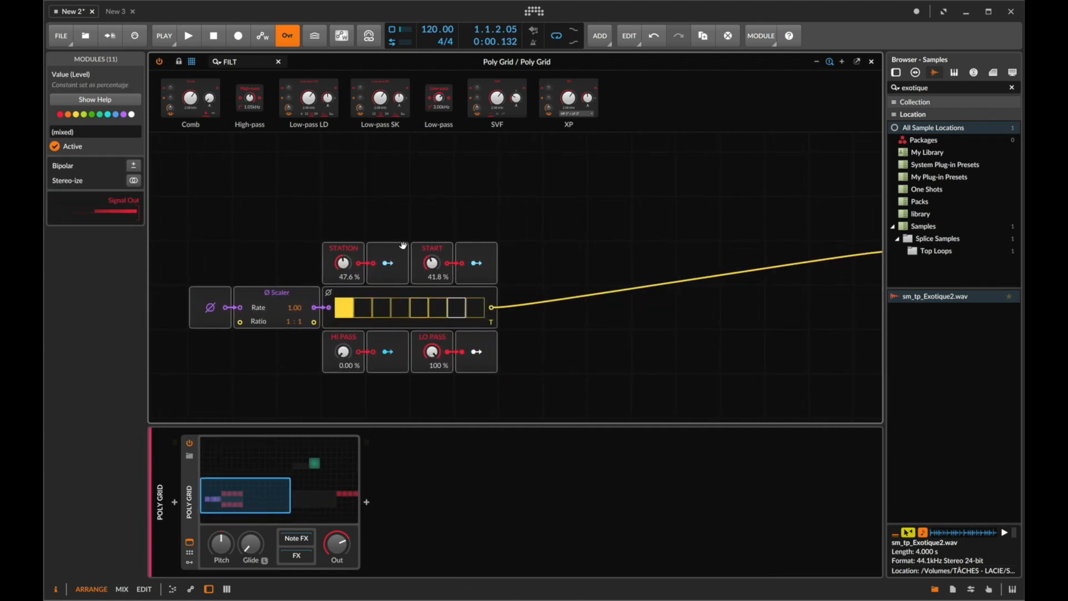
left_click(357, 243)
left_click_drag(482, 222, 219, 373)
left_click(379, 210)
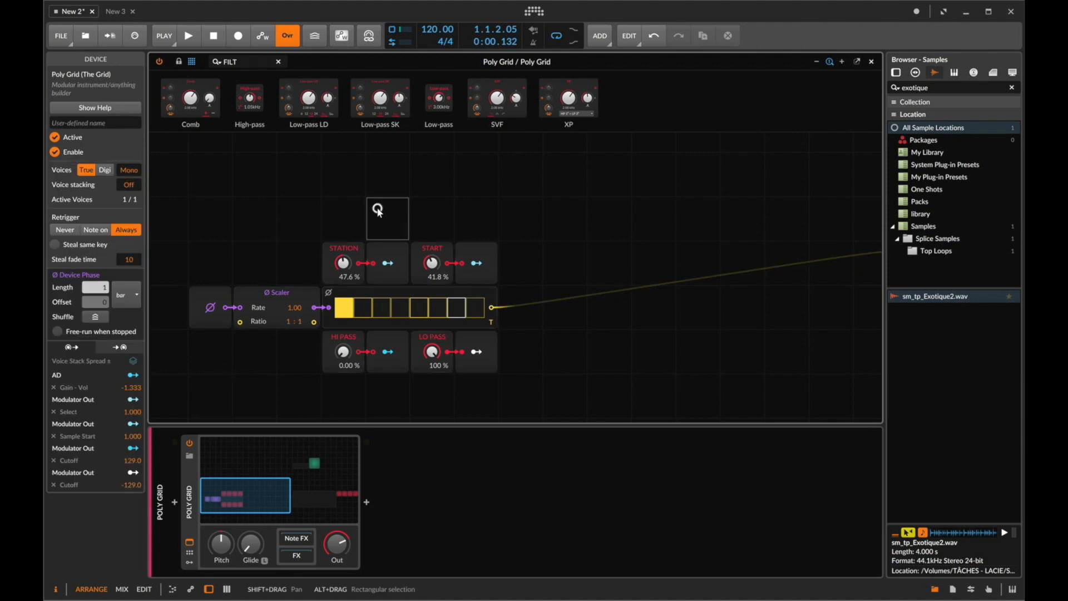
- Start playback and re-enable the Audio Out module
key("space")
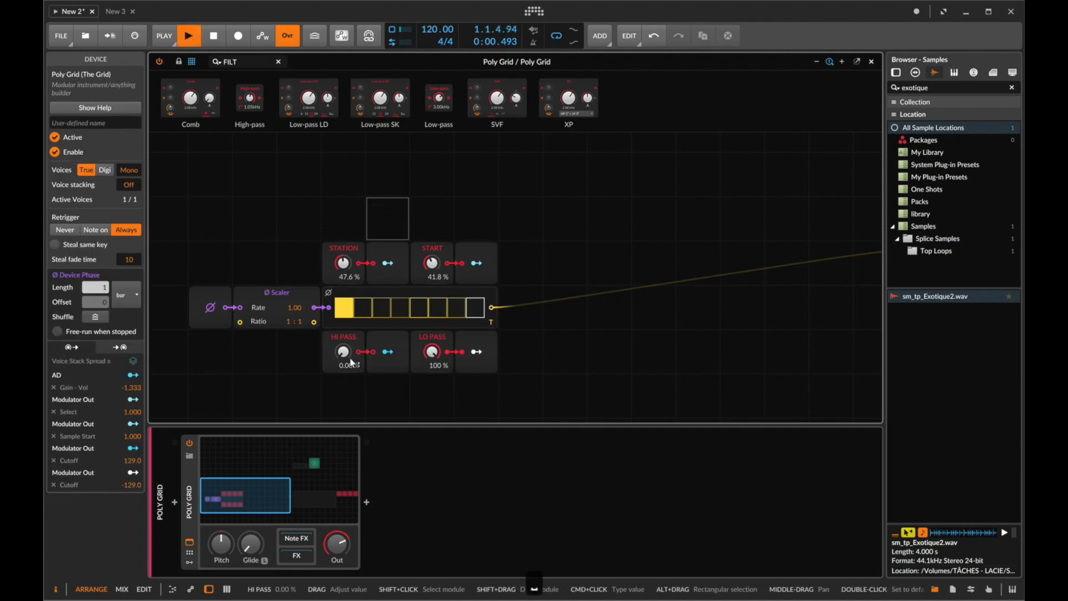
scroll(443, 296, "right", 5)
key("space")
left_click(689, 261)
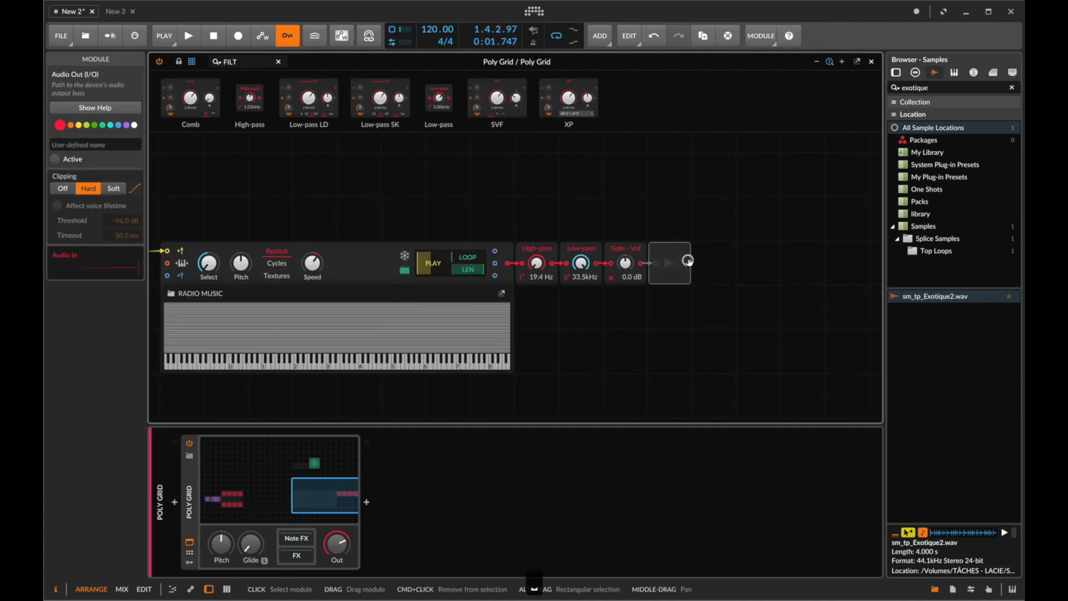
key("space")
- Set the LO PASS value to 0%
scroll(628, 256, "left", 5)
scroll(430, 274, "left", 2)
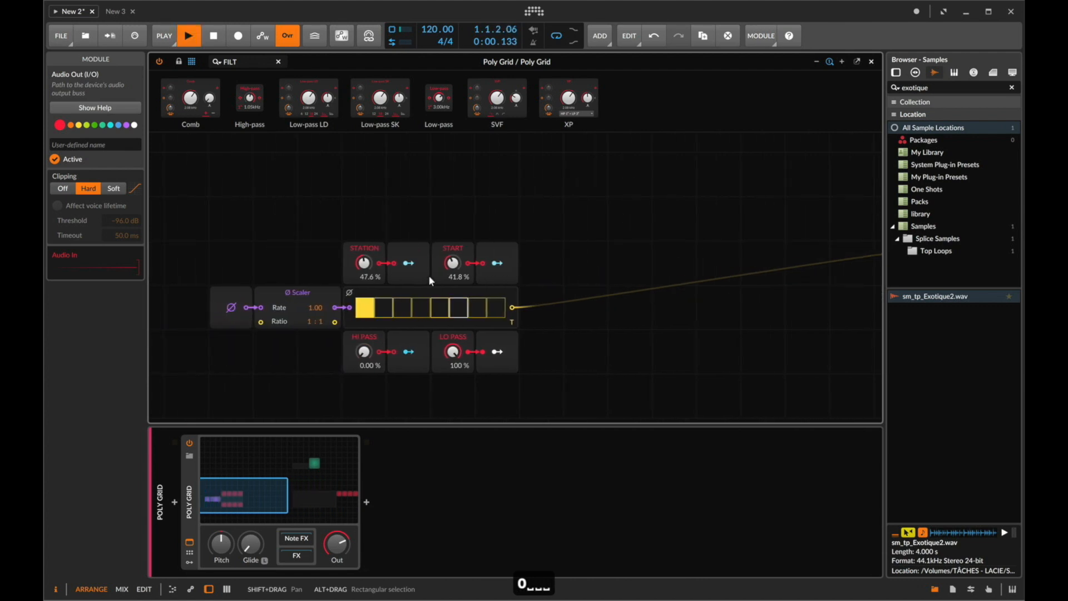
scroll(385, 259, "right", 5)
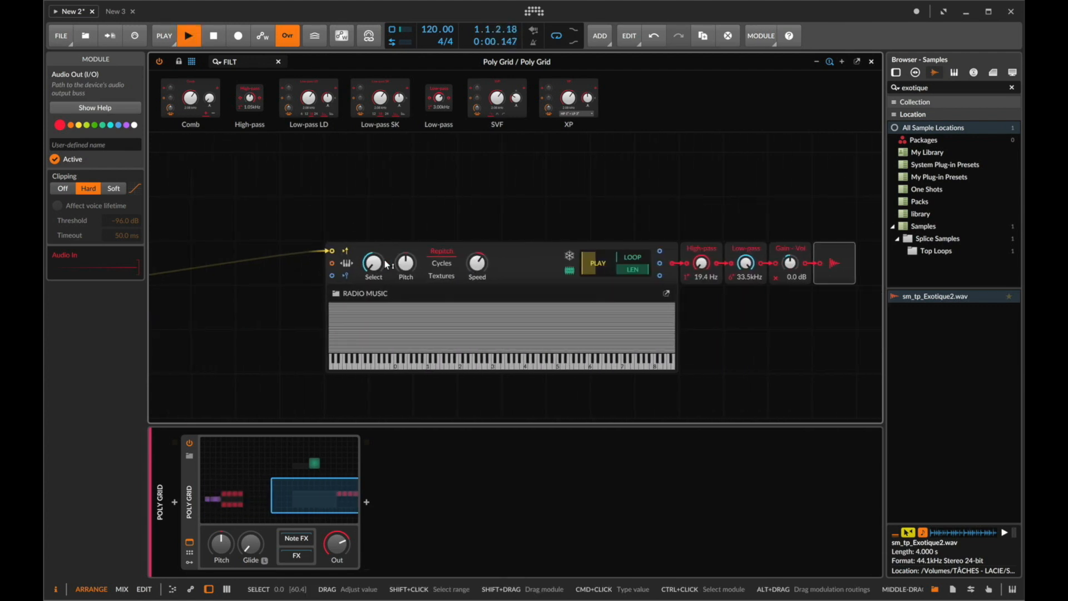
scroll(386, 264, "left", 3)
scroll(384, 264, "left", 3)
left_click_drag(314, 350, 313, 355)
- Set the LO PASS modulation amount on the Low-pass cutoff to about -57.44
left_click(356, 353)
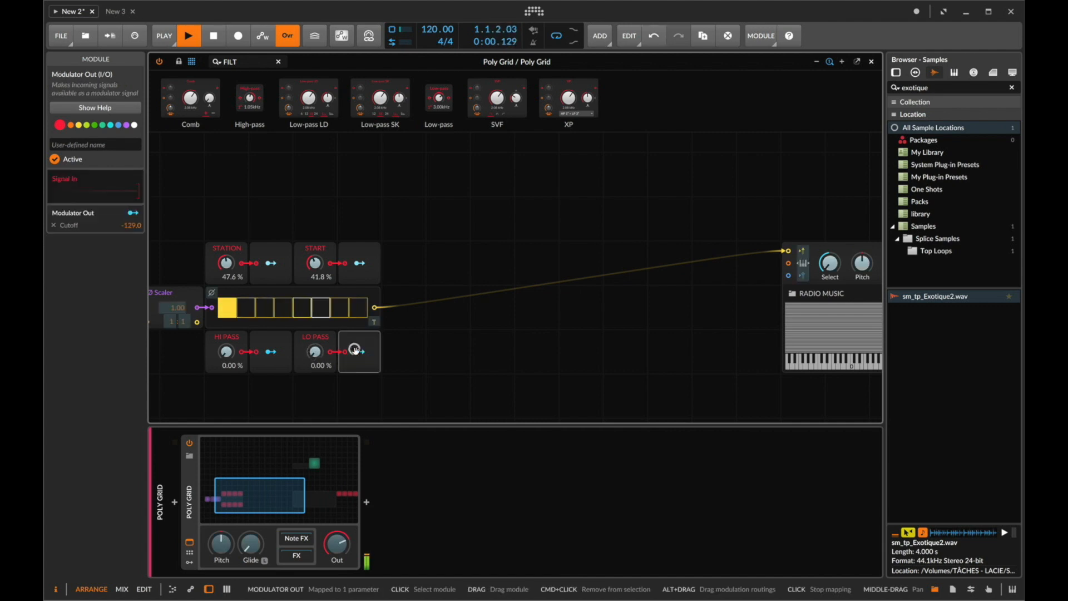
scroll(356, 354, "right", 5)
scroll(355, 351, "right", 3)
key("Escape")
left_click_drag(635, 265, 638, 269)
scroll(322, 325, "left", 5)
scroll(455, 351, "right", 3)
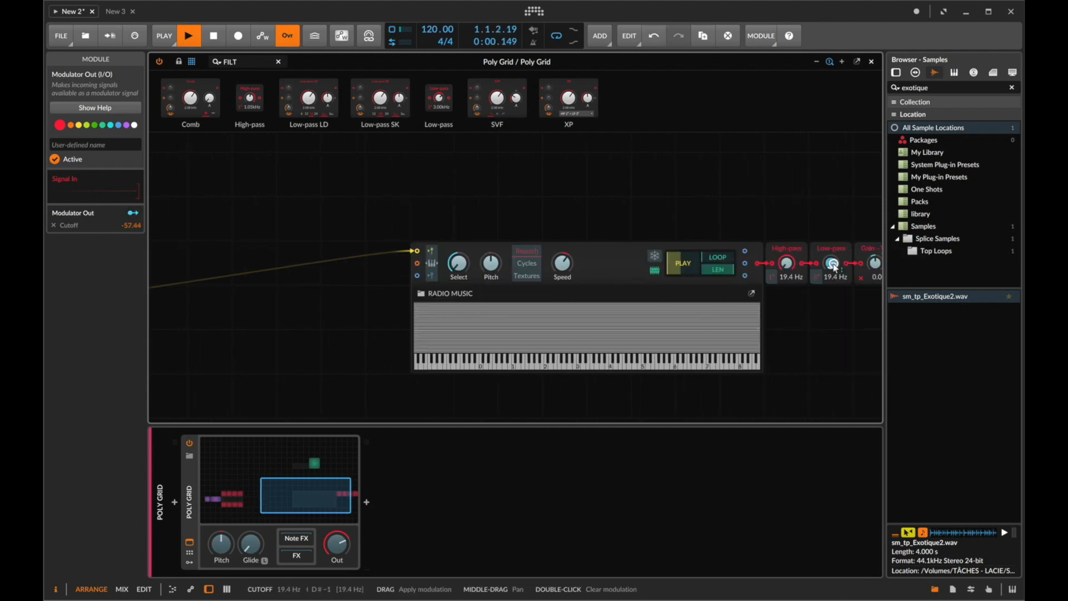
- Undo the last modulation change and set the LO PASS modulation amount on the Low-pass cutoff to 129.0
key("super+z")
scroll(835, 268, "right", 2)
scroll(835, 268, "right", 2)
left_click_drag(727, 270, 725, 262)
left_click_drag(724, 267, 724, 254)
scroll(703, 276, "left", 10)
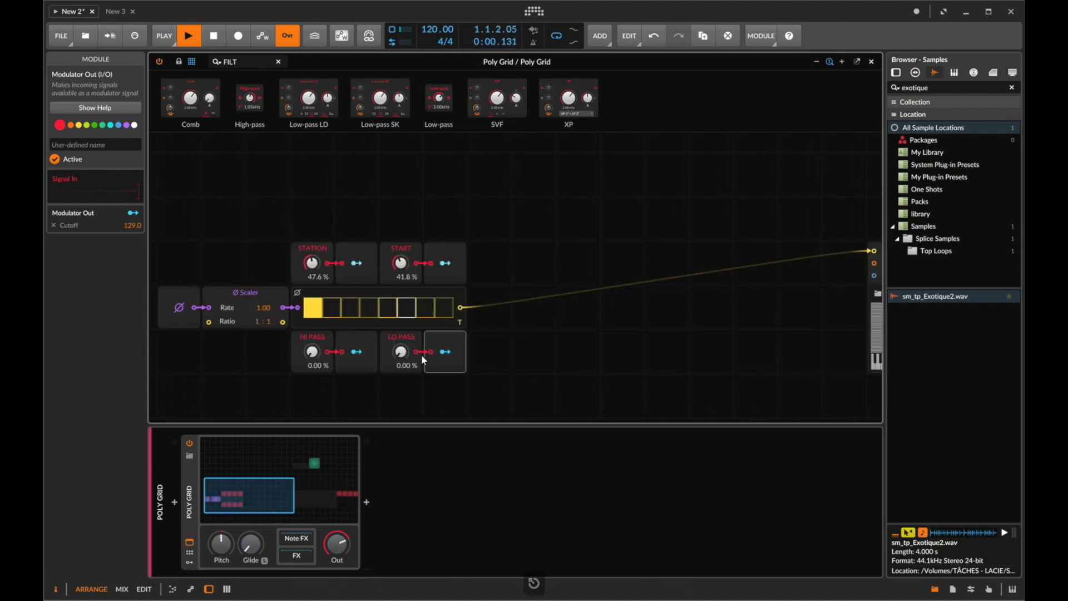
- Adjust the STATION, START, HI PASS and LO PASS values by ear during playback
left_click_drag(400, 352, 401, 344)
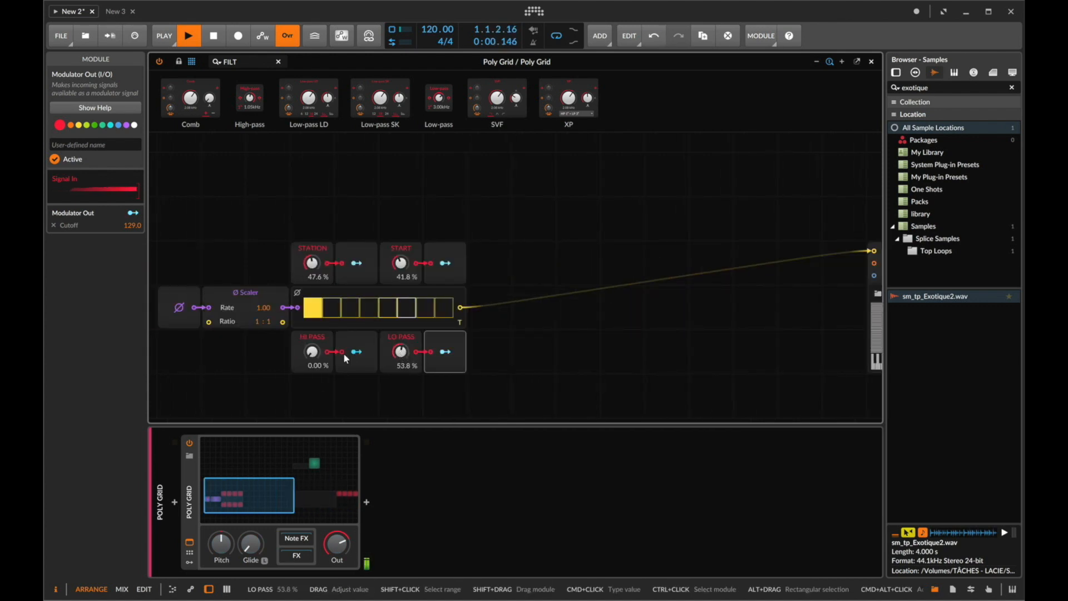
mouse_move(312, 352)
left_mouse_down()
mouse_move(324, 360)
mouse_move(315, 350)
left_mouse_up()
left_click_drag(401, 351, 401, 360)
left_click_drag(401, 260, 406, 264)
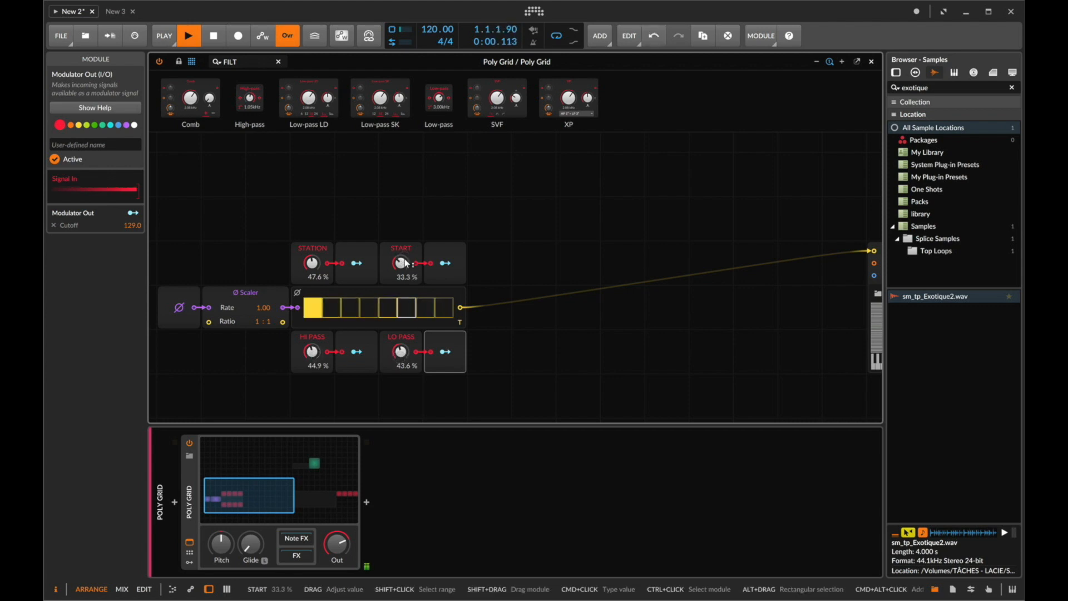
left_click_drag(397, 357, 396, 357)
left_click_drag(314, 352, 314, 351)
left_click_drag(402, 266, 401, 264)
left_click_drag(322, 267, 314, 266)
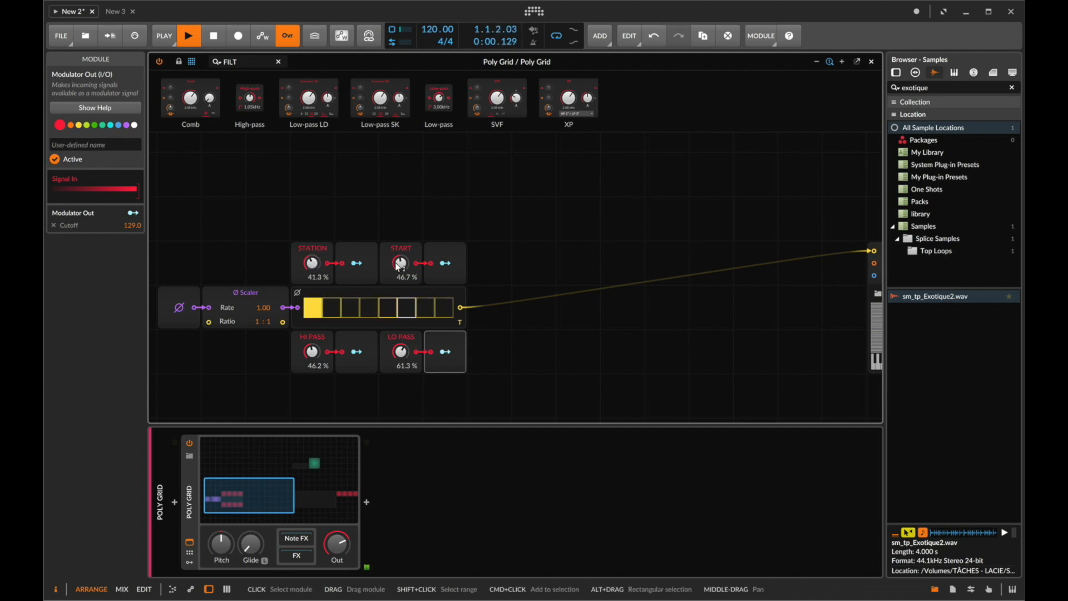
left_click_drag(402, 352, 408, 359)
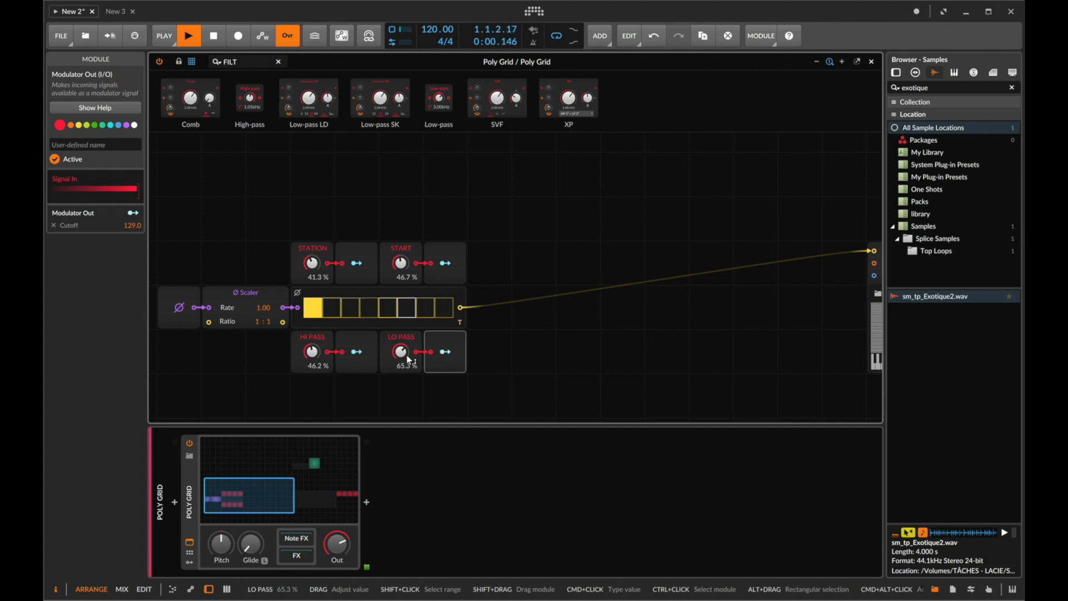
left_click_drag(403, 357, 403, 355)
- Set HI PASS to about 37.3% and LO PASS to about 81.3%
scroll(401, 354, "down", 3)
scroll(379, 346, "left", 3)
left_click_drag(387, 281, 387, 295)
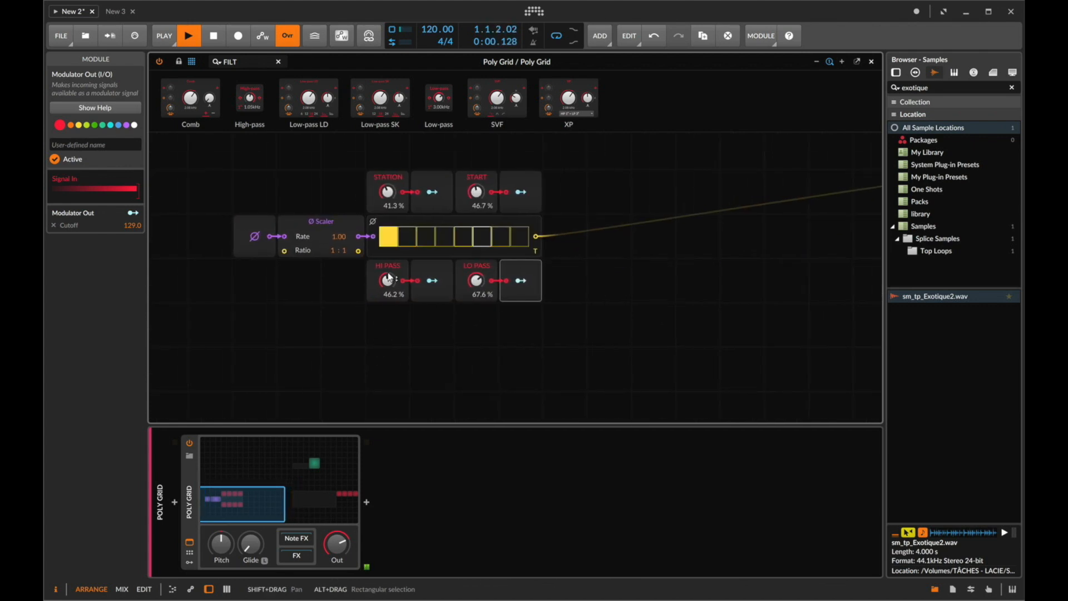
left_click_drag(484, 282, 484, 274)
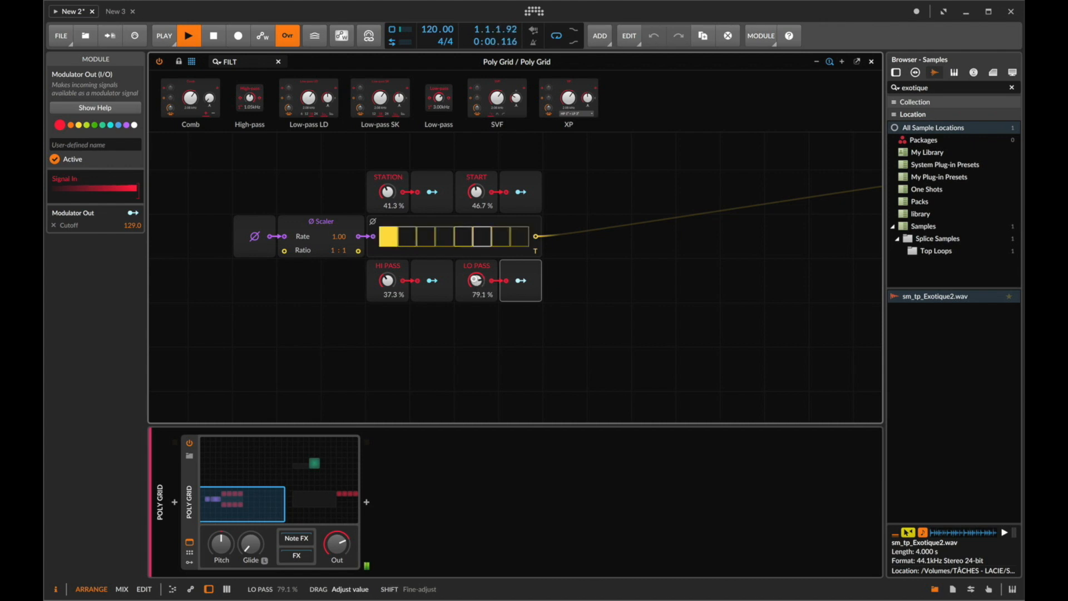
left_click_drag(476, 281, 476, 280)
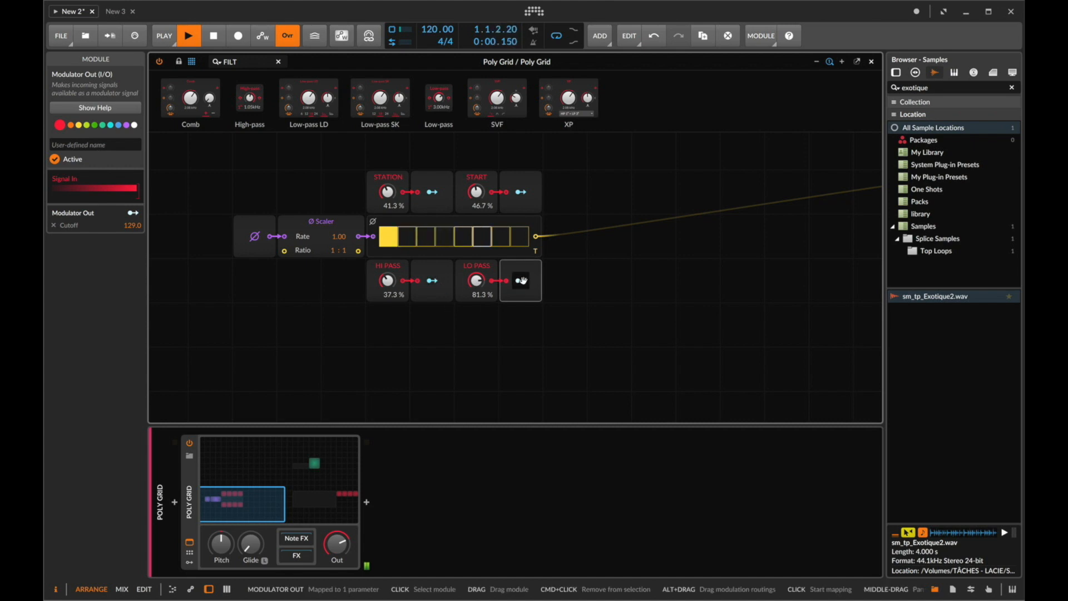
- Try setting the START value to 46.8% and then 46.6%, undoing each change
double_click(481, 202)
key("Right")
key("BackSpace")
type("8")
key("Return")
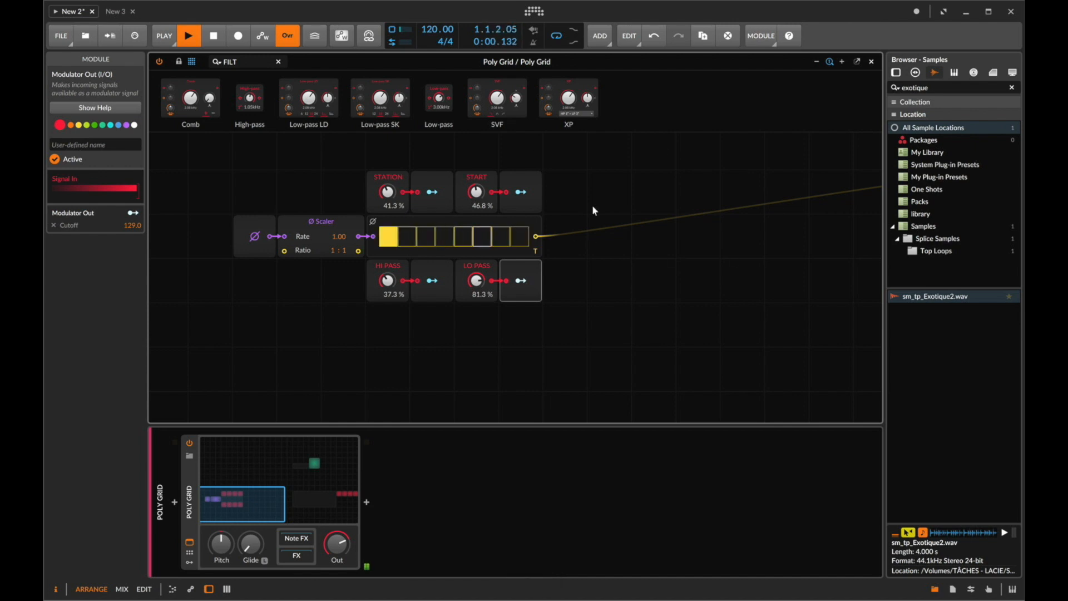
key("super+z")
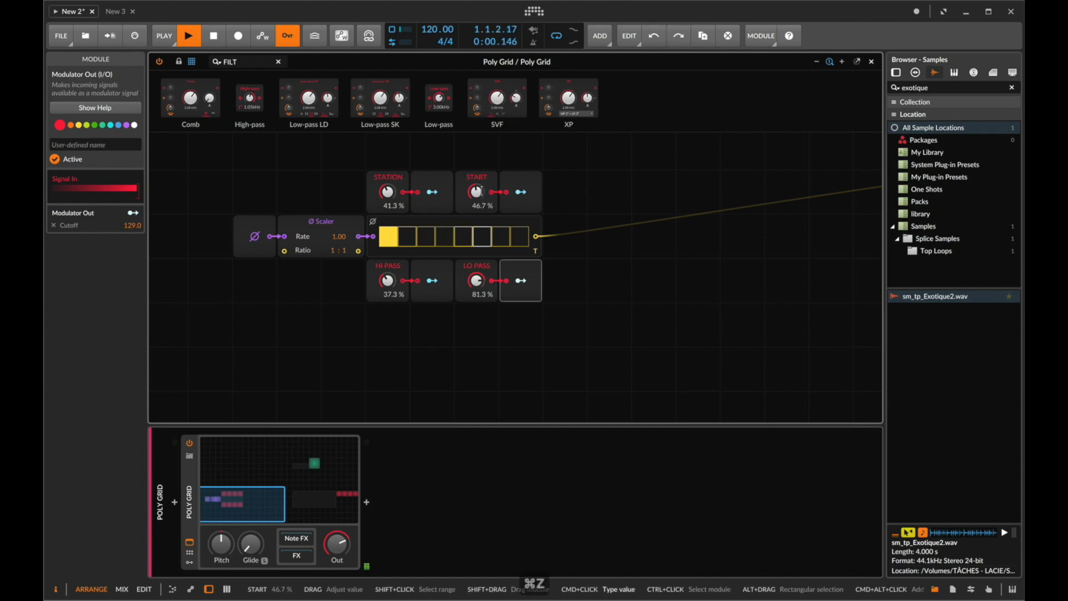
key("BackSpace")
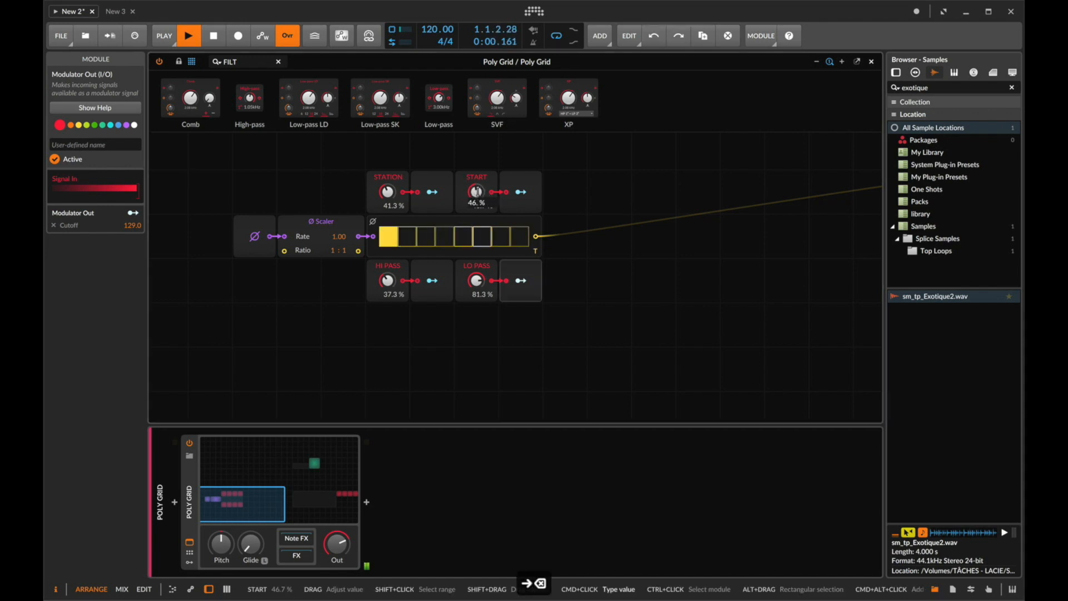
type("6")
key("Return")
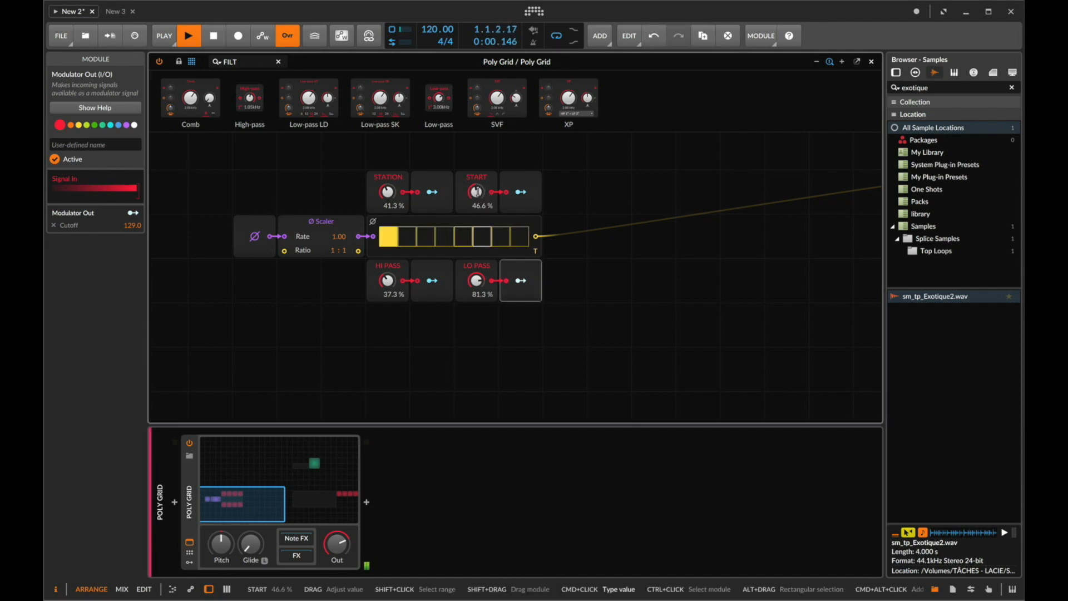
key("super+z")
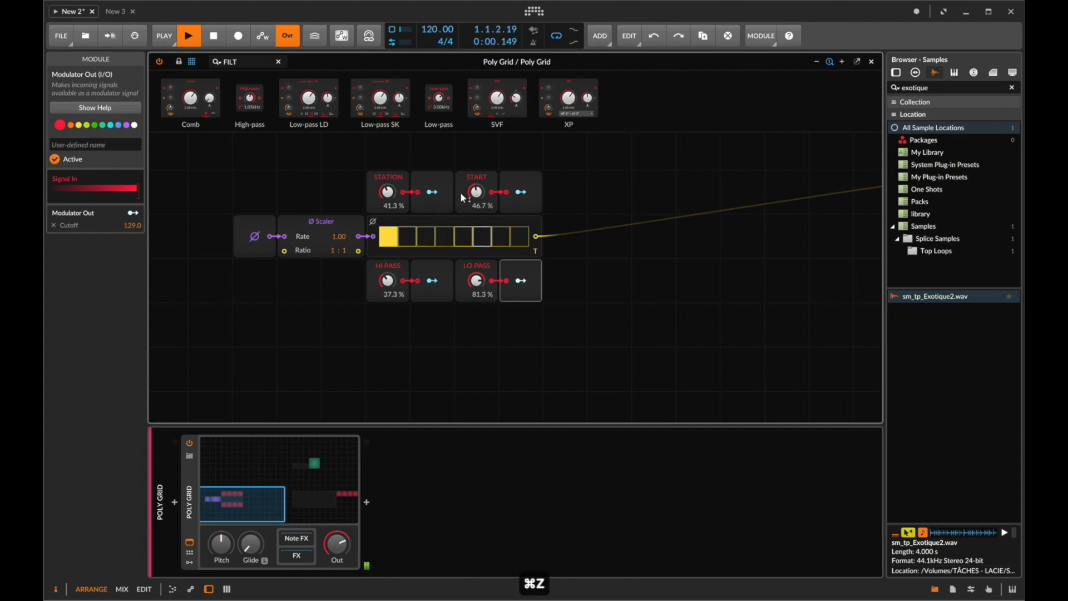
- Lower LO PASS to about 77.8% and turn down the Poly Grid output level, stopping playback
scroll(427, 221, "left", 2)
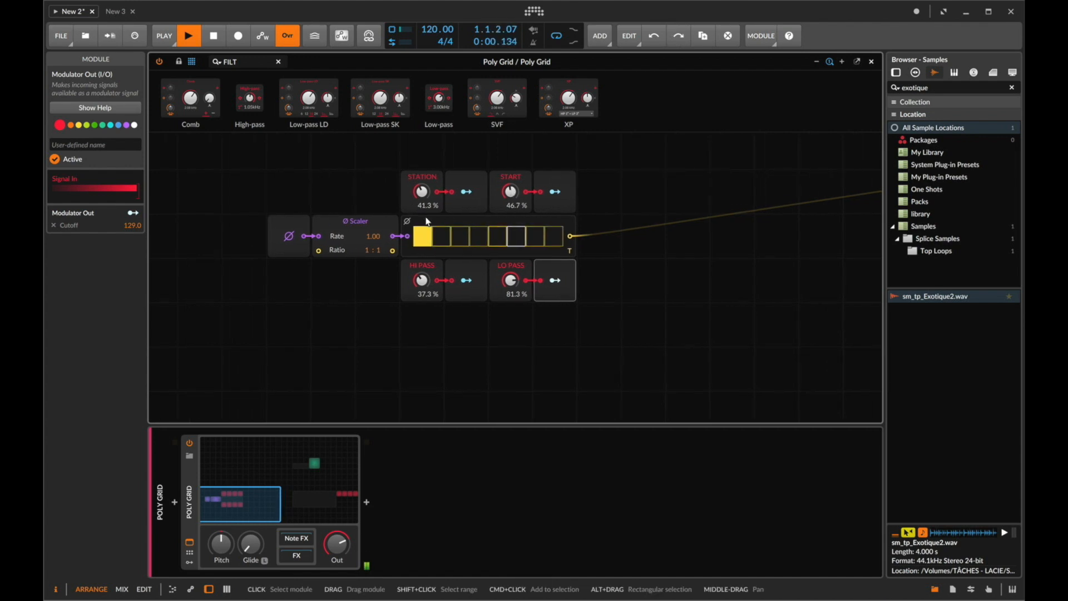
key("space")
key("space")
left_click_drag(507, 282, 508, 287)
left_click_drag(338, 539, 338, 590)
key("space")
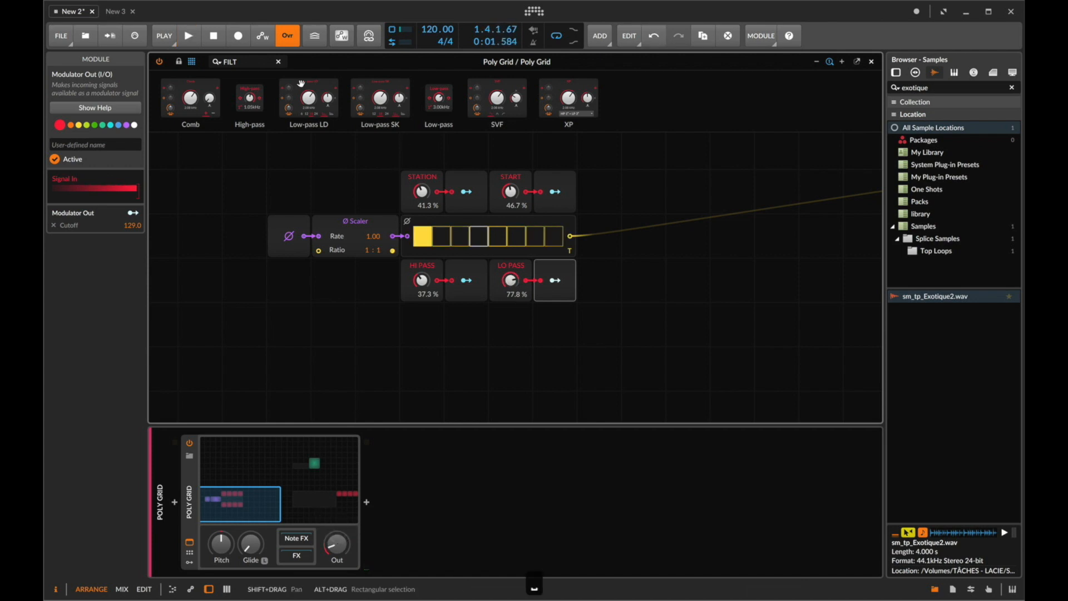
- Add a Merge module below the Ø Scaler
left_click(245, 61)
key("super+a")
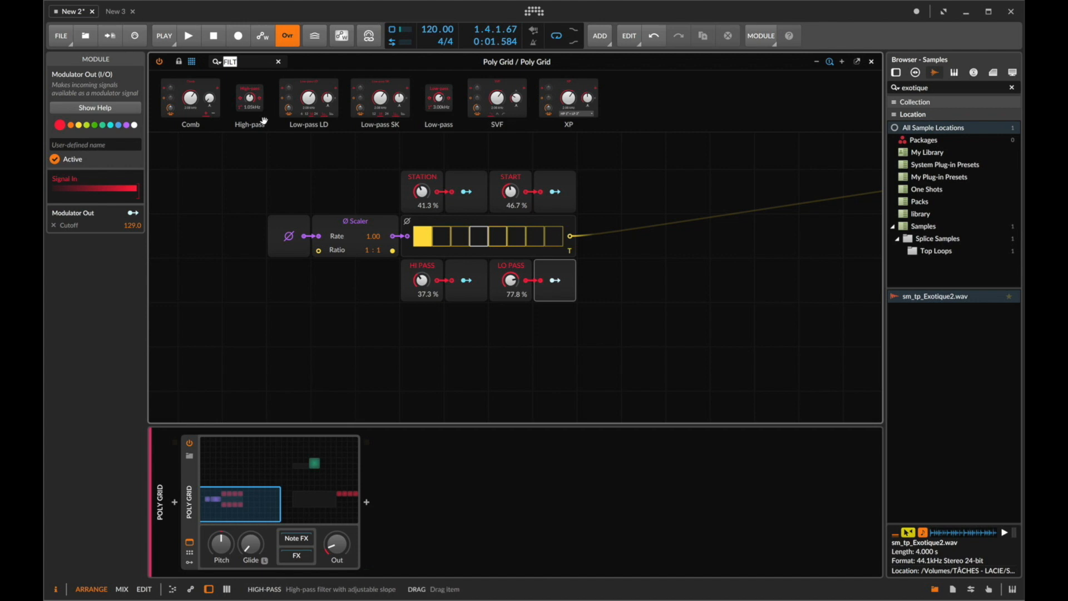
type("mer")
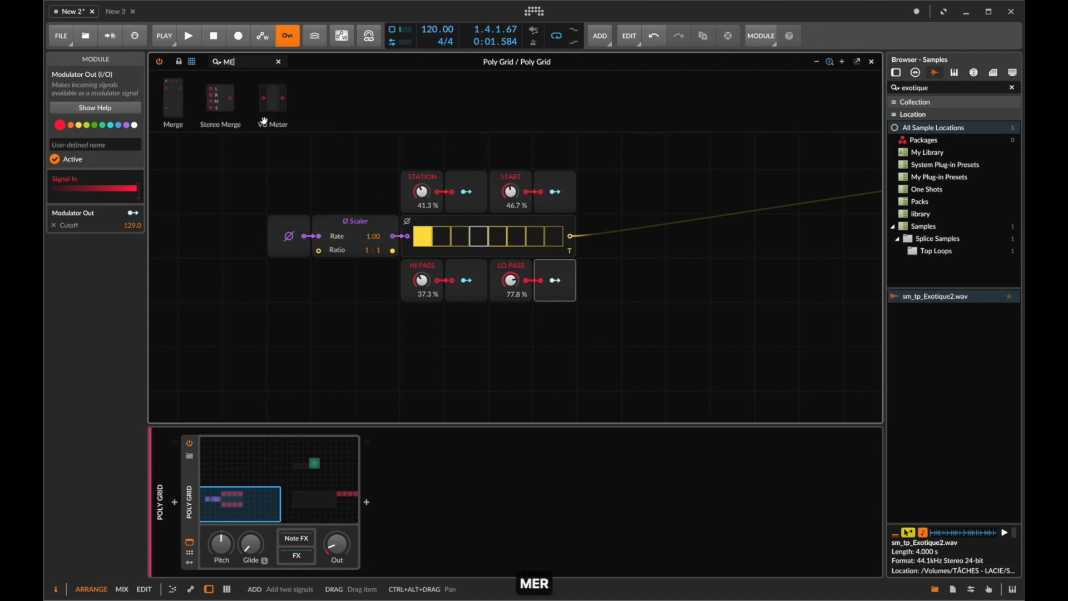
key("Return")
left_click_drag(264, 359, 293, 274)
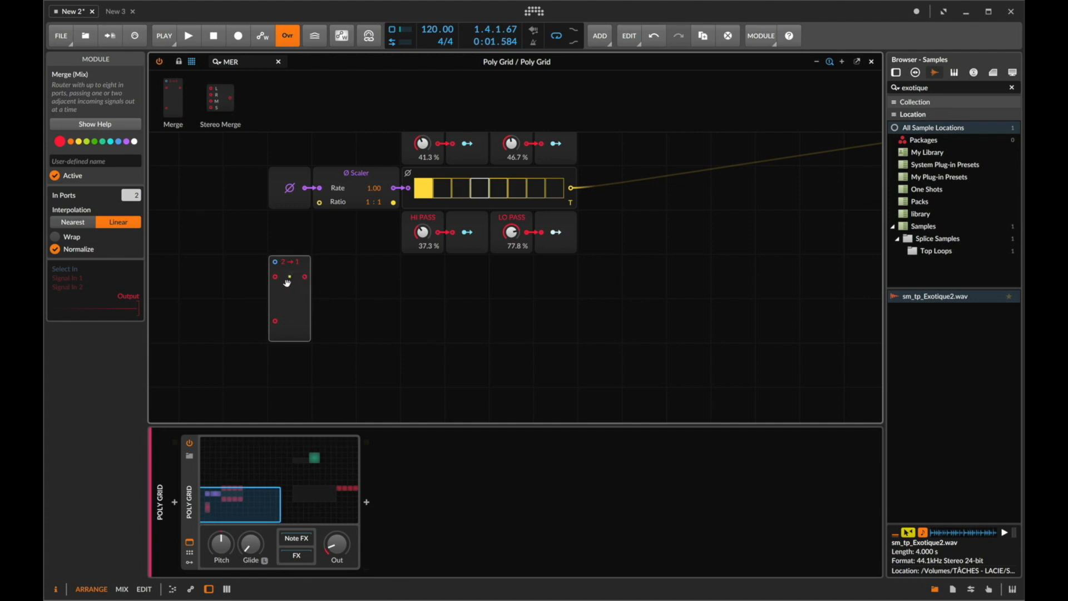
- Add Value modules feeding the Merge's two signal inputs
type("val")
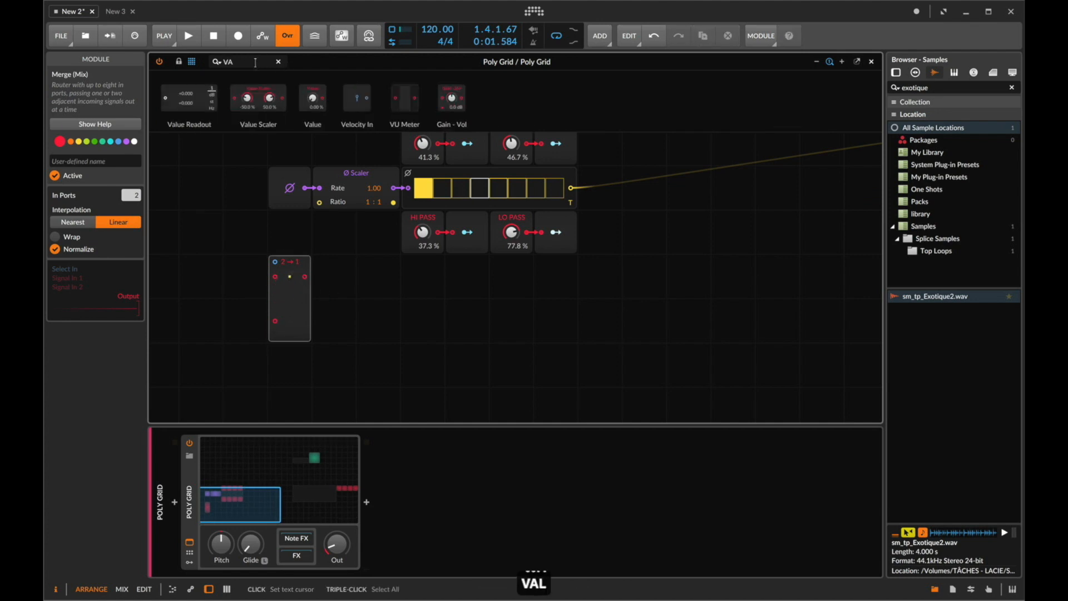
left_click_drag(313, 98, 245, 340)
- Reset START to 0% and route the Merge output through a Modulator Out modulating START at 1.000
double_click(518, 179)
double_click(250, 66)
type("MOD")
left_click_drag(305, 250, 323, 305)
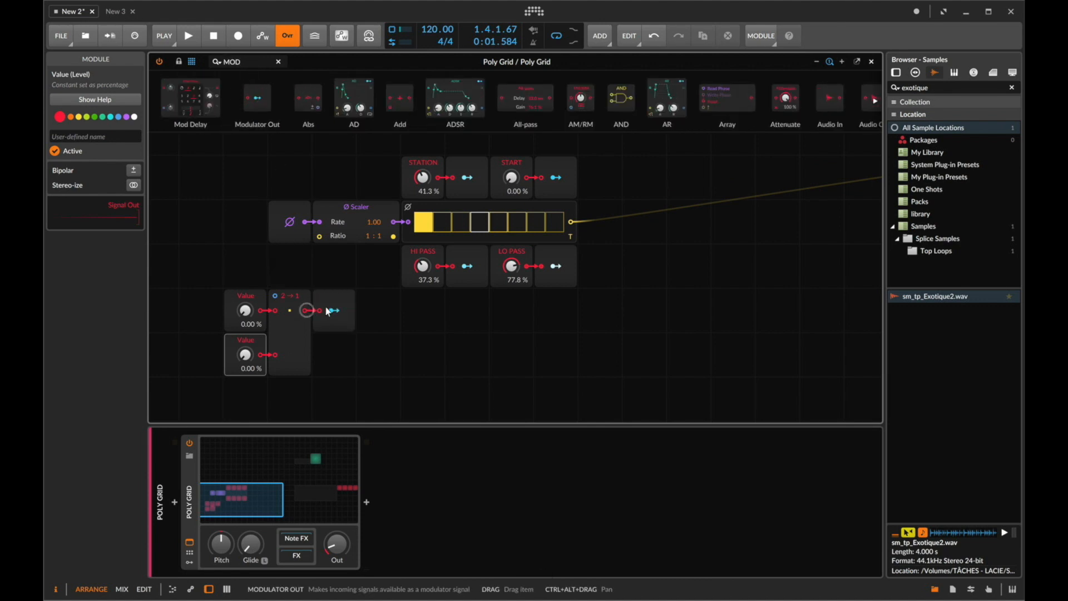
left_click_drag(510, 179, 510, 72)
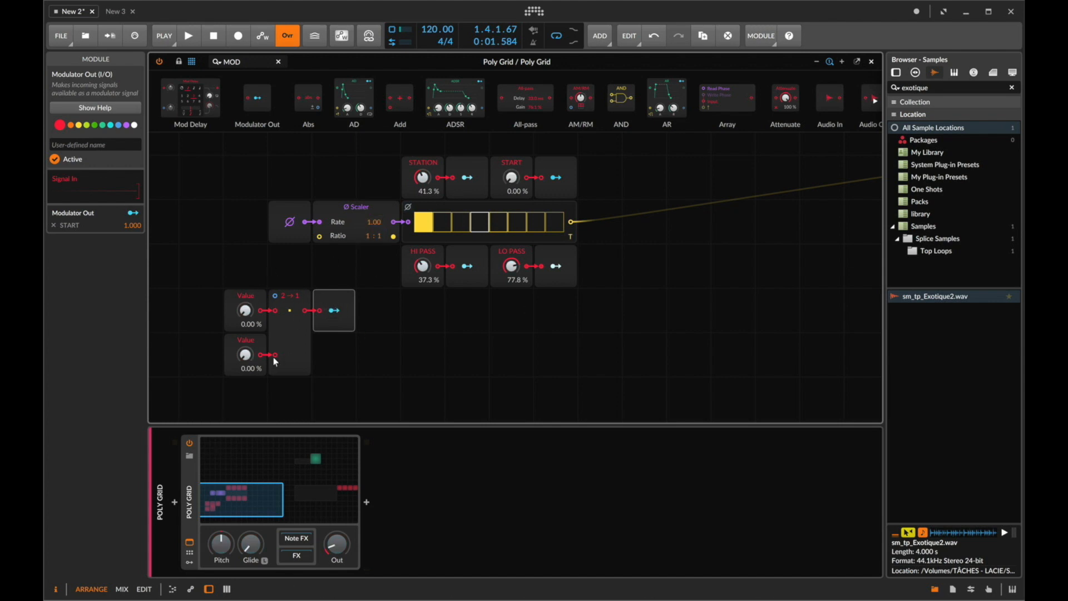
- Raise the output level again, restart playback and set the upper Value to about 39.1%
key("space")
key("space")
left_click_drag(330, 550, 330, 518)
key("space")
mouse_move(244, 312)
left_mouse_down()
mouse_move(243, 295)
mouse_move(243, 307)
left_mouse_up()
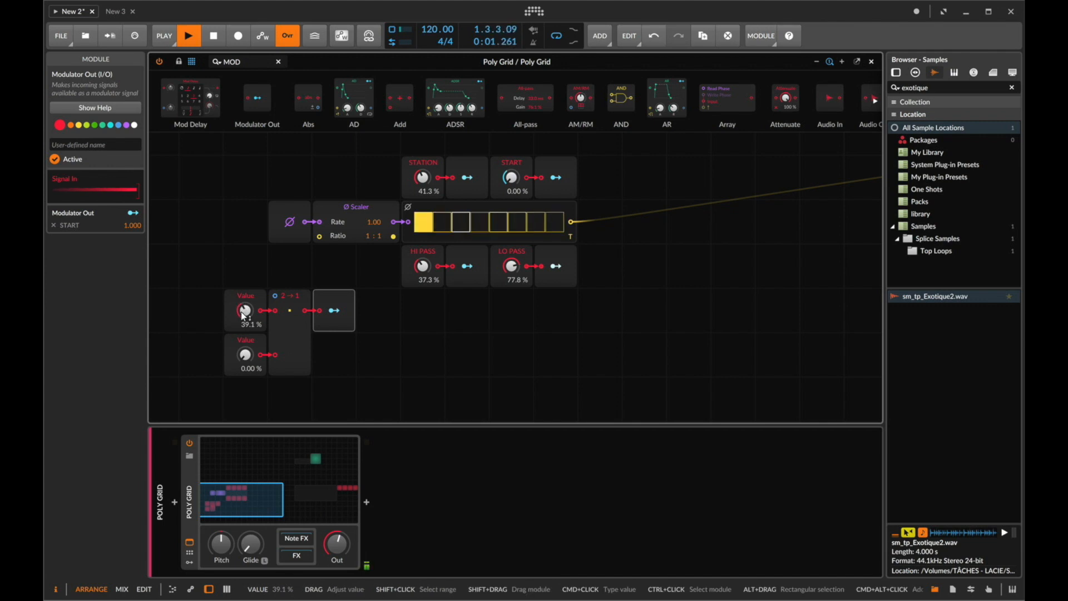
- Add a Trigger module above the Value modules
left_click(255, 59)
key("super+a")
type("TR")
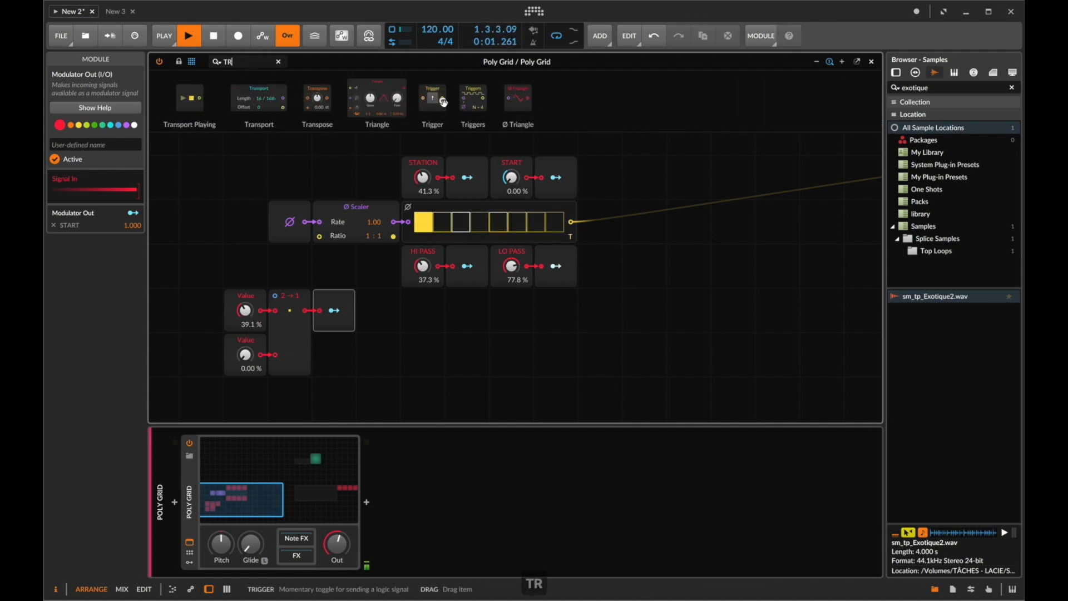
left_click_drag(432, 99, 252, 255)
- Add a Ø Counter between the Trigger and the Merge's select input
left_click(254, 62)
key("super+a")
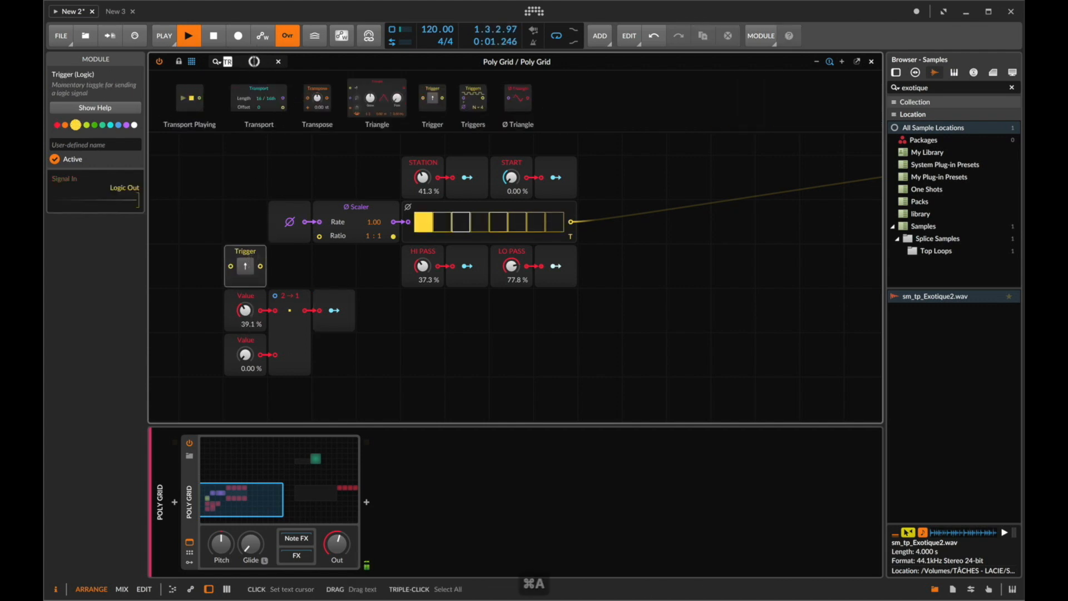
type("count")
left_click_drag(179, 98, 275, 297)
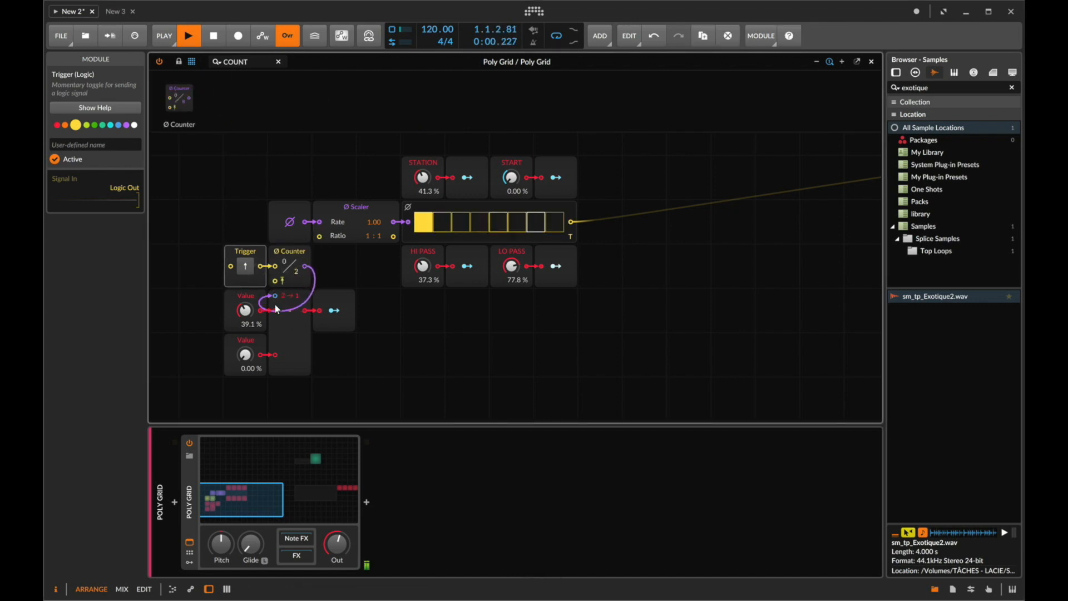
- Set the lower Value to 39.5%
left_click(247, 352, "super")
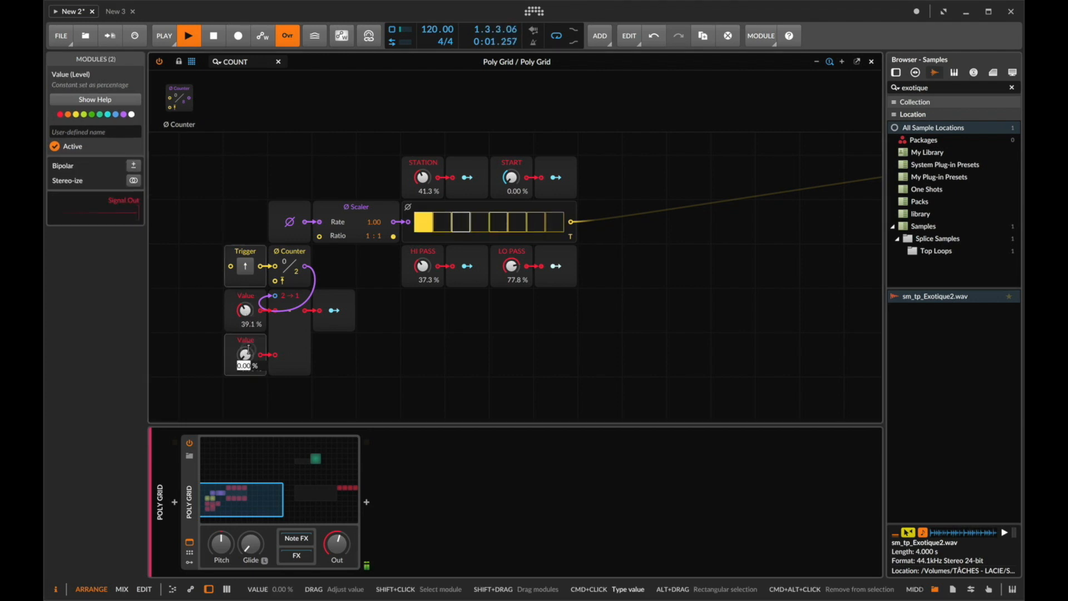
type("29")
key("BackSpace")
key("BackSpace")
type("39.5")
key("Return")
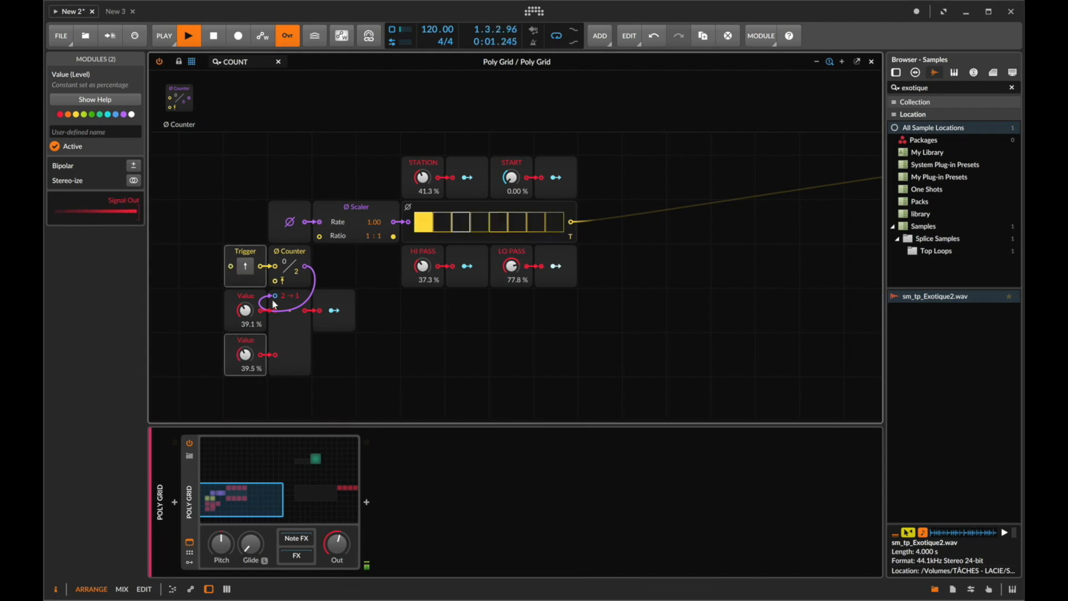
- Enable Wrap on the Merge and connect the Gates sequencer output to the Trigger input
left_click(246, 267)
left_click(246, 267)
left_click(289, 321)
left_click(63, 239)
left_click(246, 267)
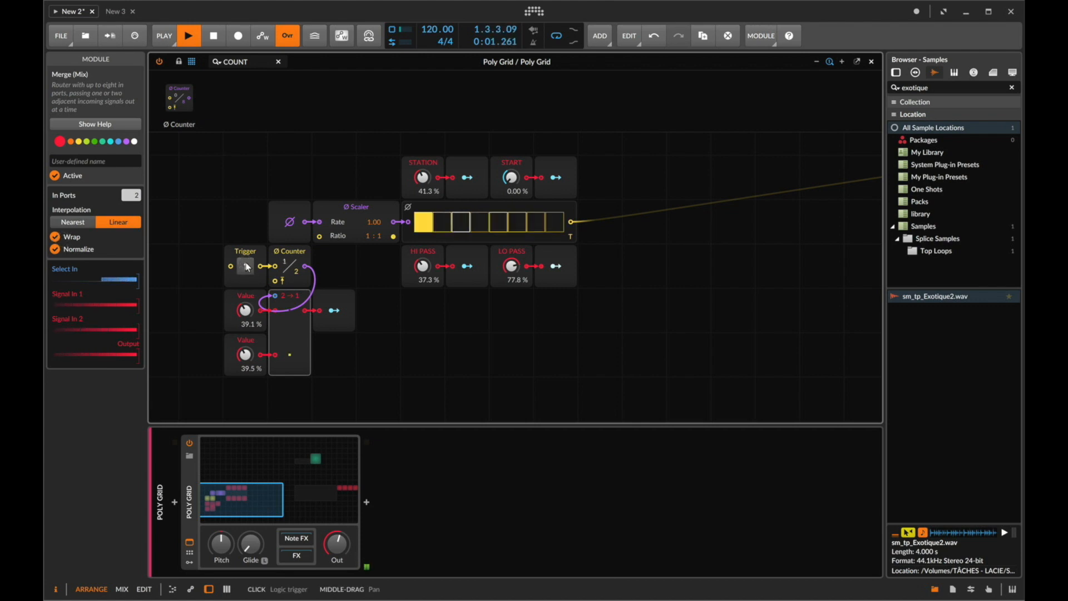
left_click(246, 266)
left_click_drag(571, 222, 232, 267)
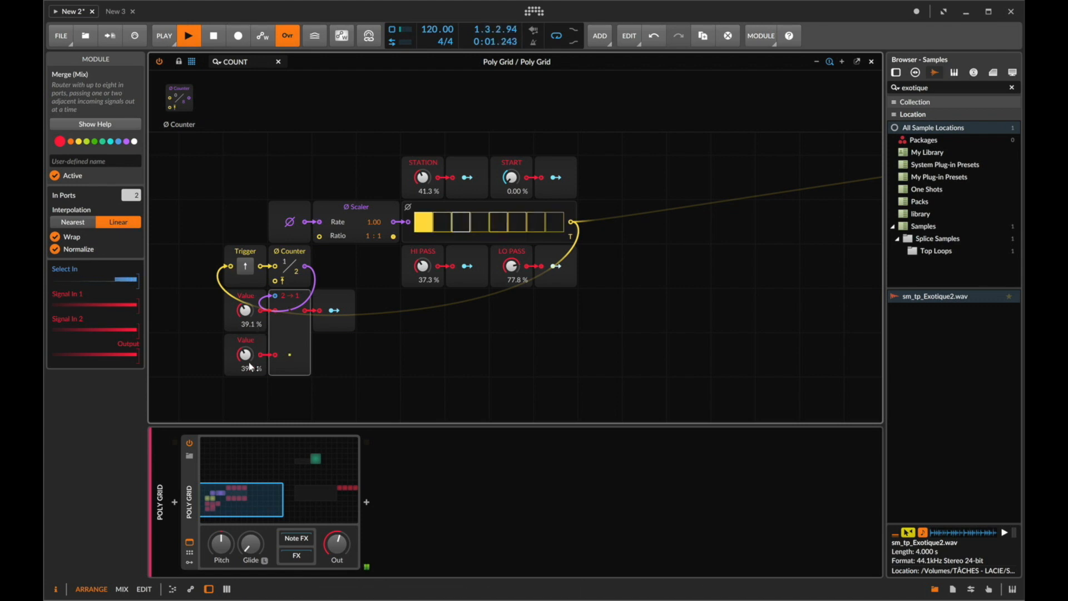
- Try setting the upper Value to 39.2%, then undo it
left_click(246, 310, "super")
key("Right")
key("BackSpace")
type("2")
key("Return")
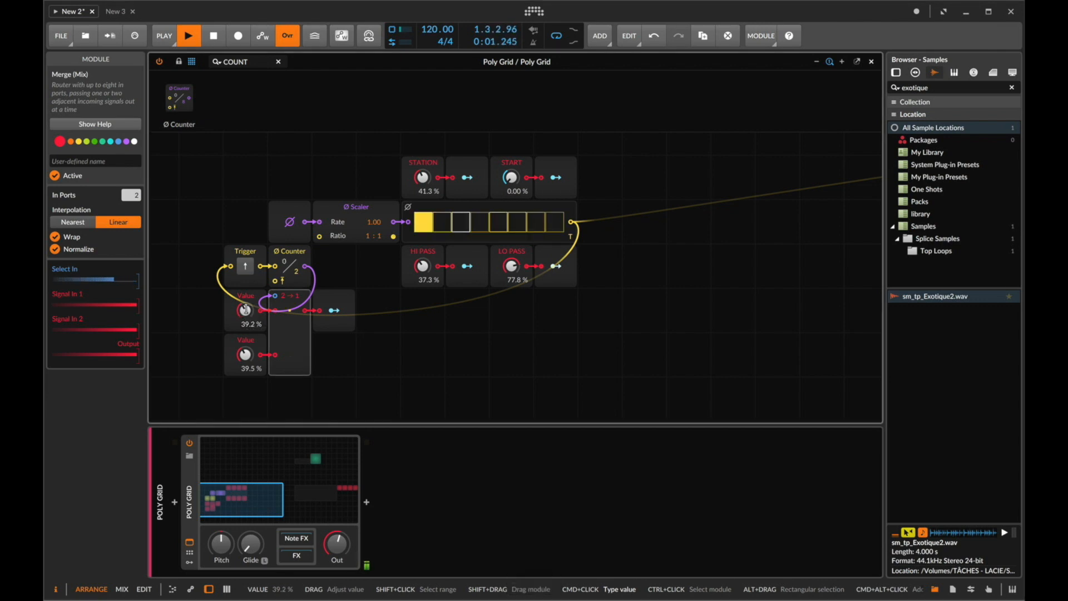
key("super+z")
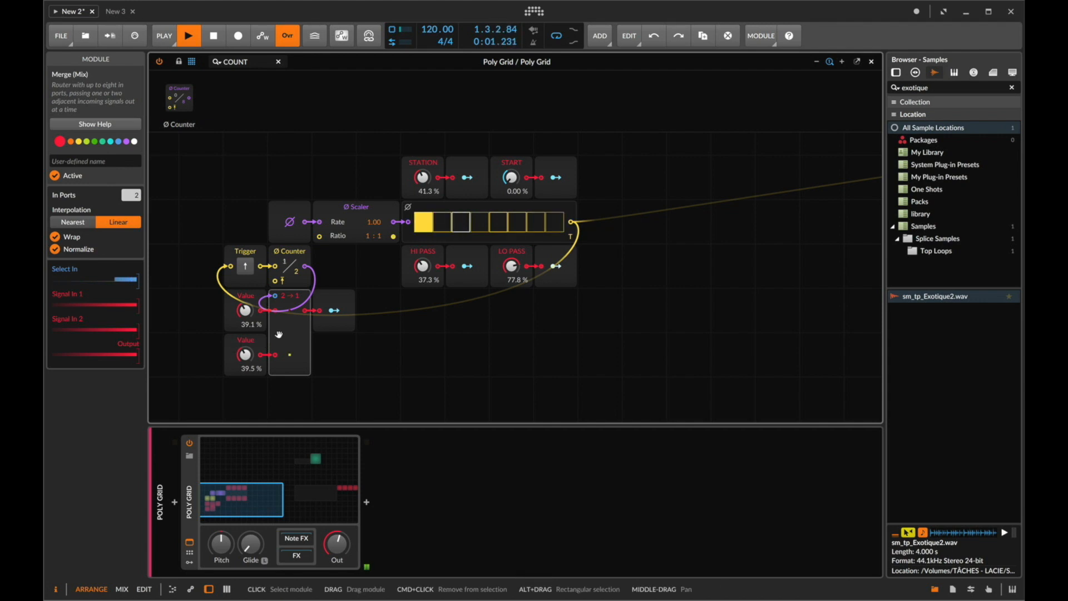
- Set the Merge to 4 input ports
left_click_drag(287, 353, 289, 322)
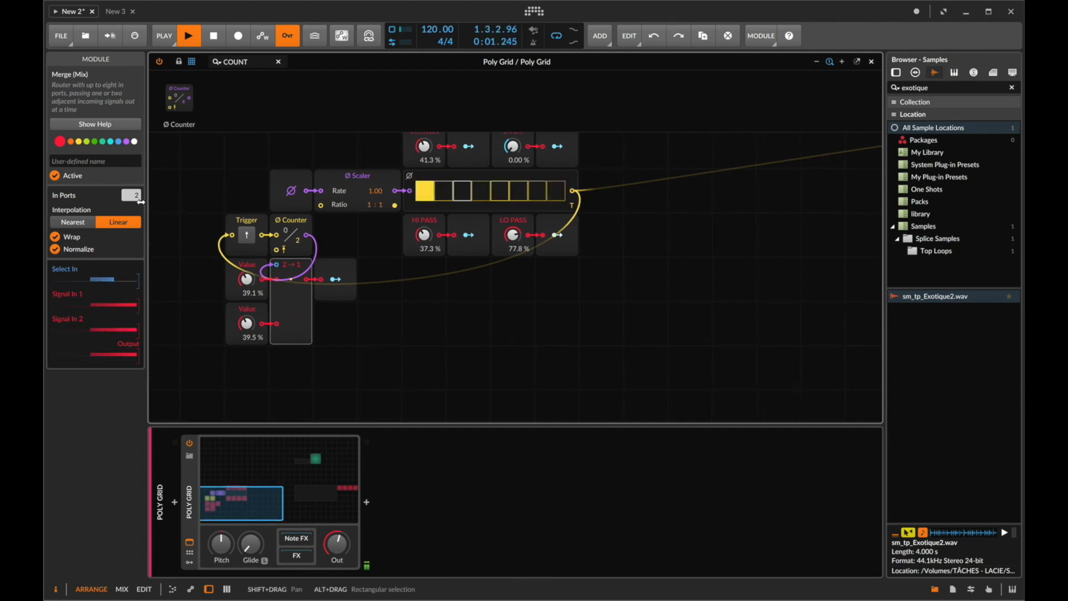
left_click(136, 196)
type("4")
key("Return")
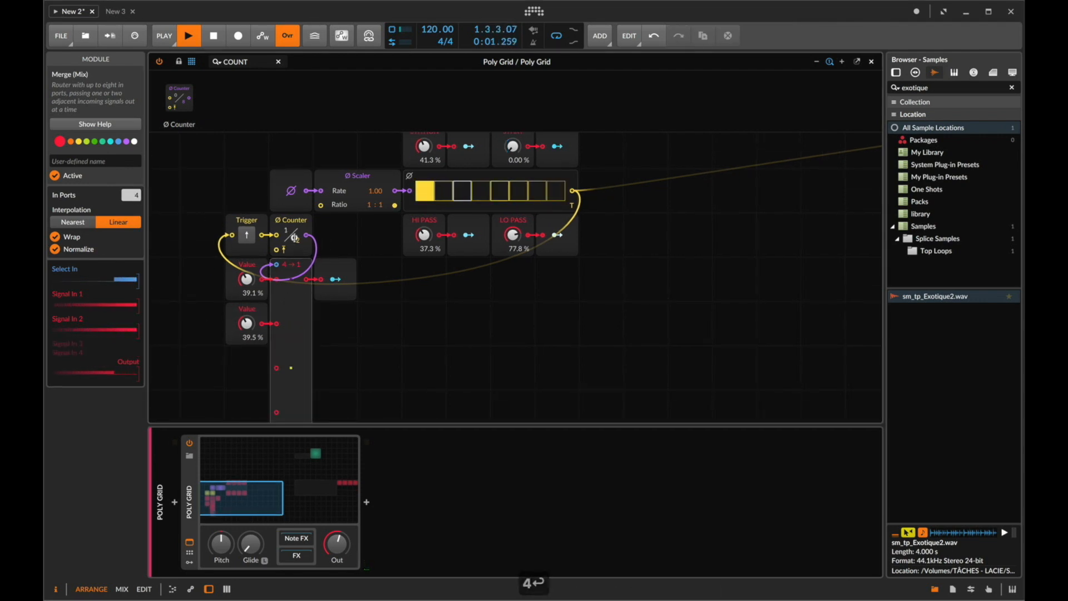
- Duplicate the two Value modules and connect the copies to the Merge's extra inputs
left_click_drag(259, 369, 276, 300)
key("super+d")
scroll(249, 289, "down", 3)
left_click_drag(261, 343, 277, 344)
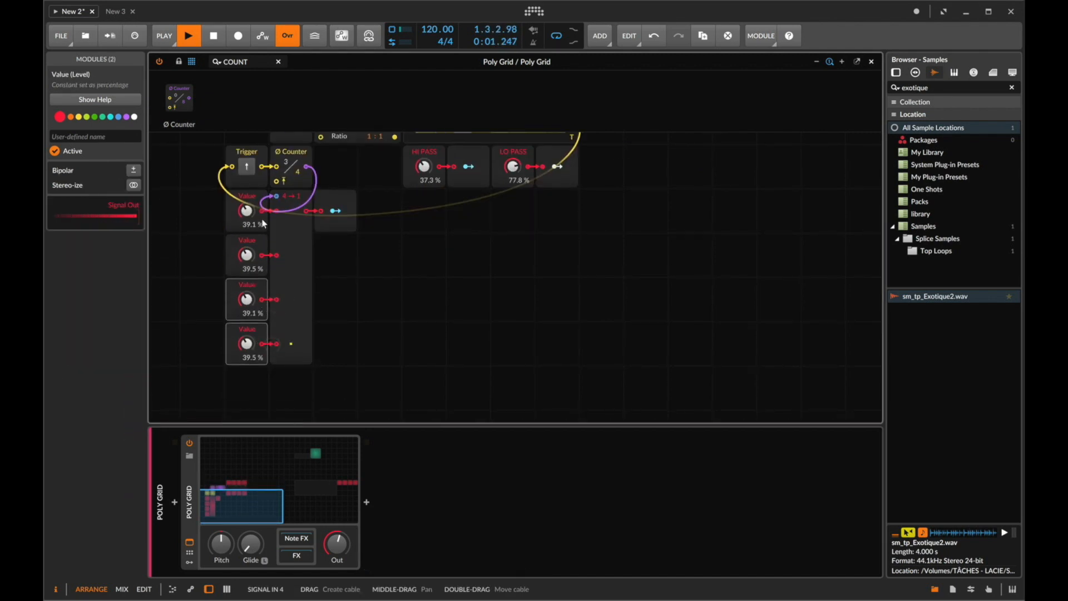
- Set the fourth Value to 39.7%
left_click(249, 346, "super")
key("Right")
key("BackSpace")
type("7")
key("Return")
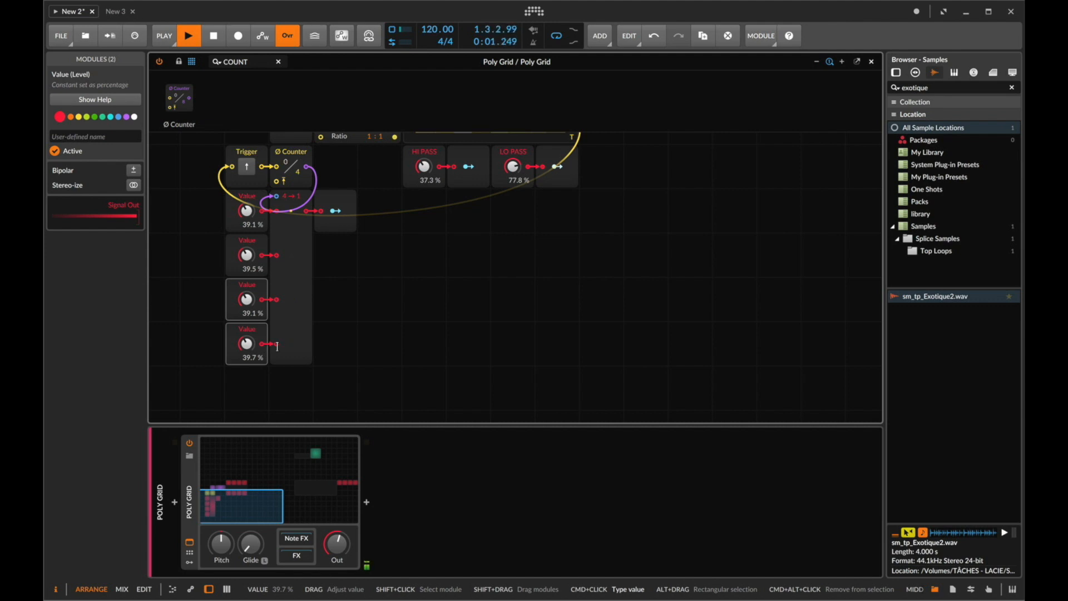
- Lower the STATION value to about 24.9%
scroll(443, 277, "up", 3)
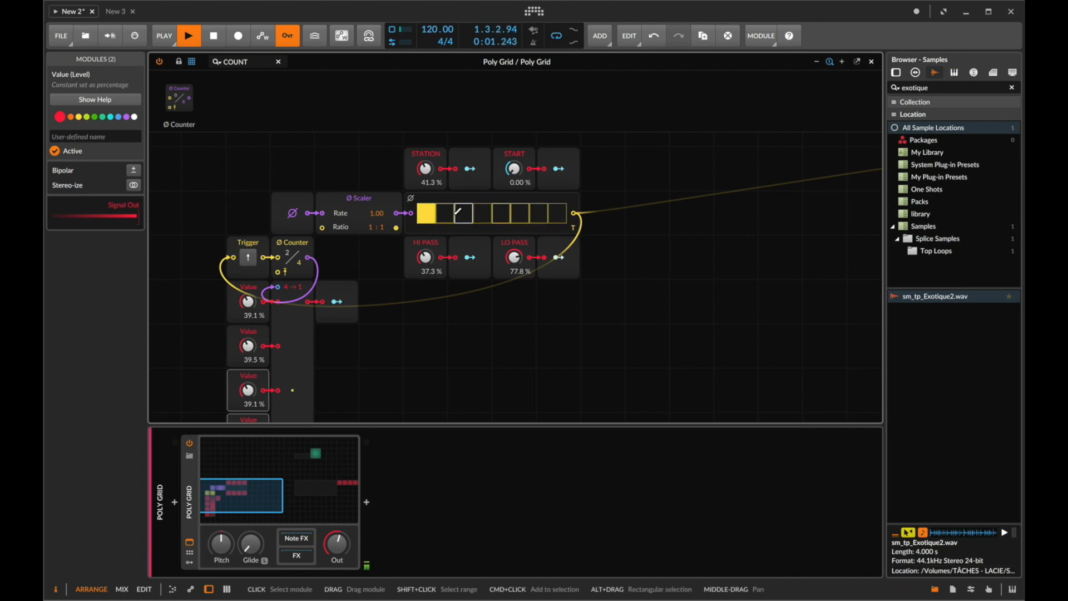
left_click_drag(426, 174, 426, 183)
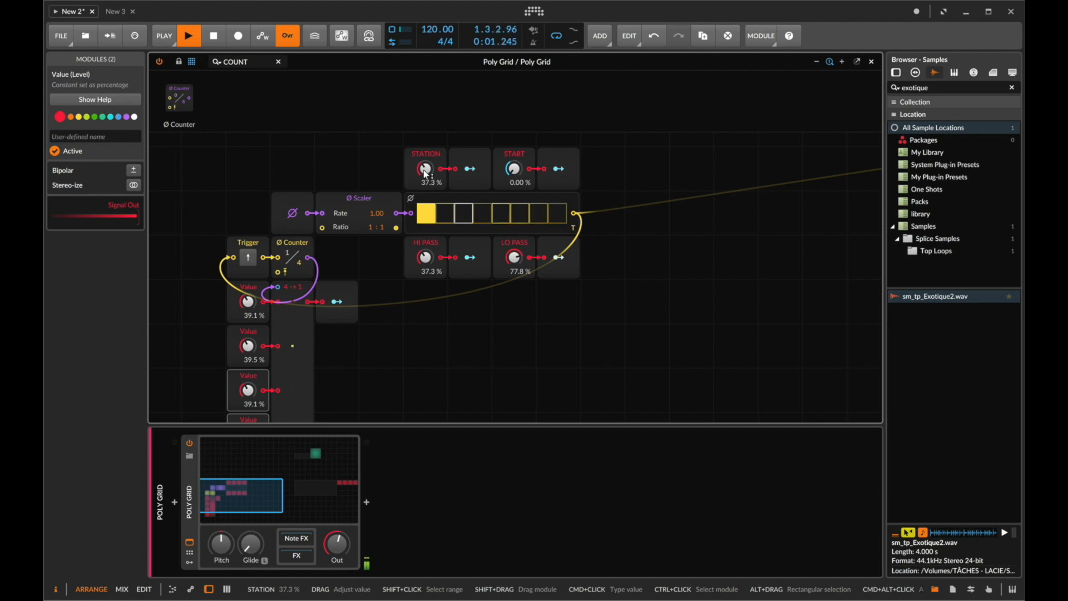
left_click_drag(426, 174, 429, 178)
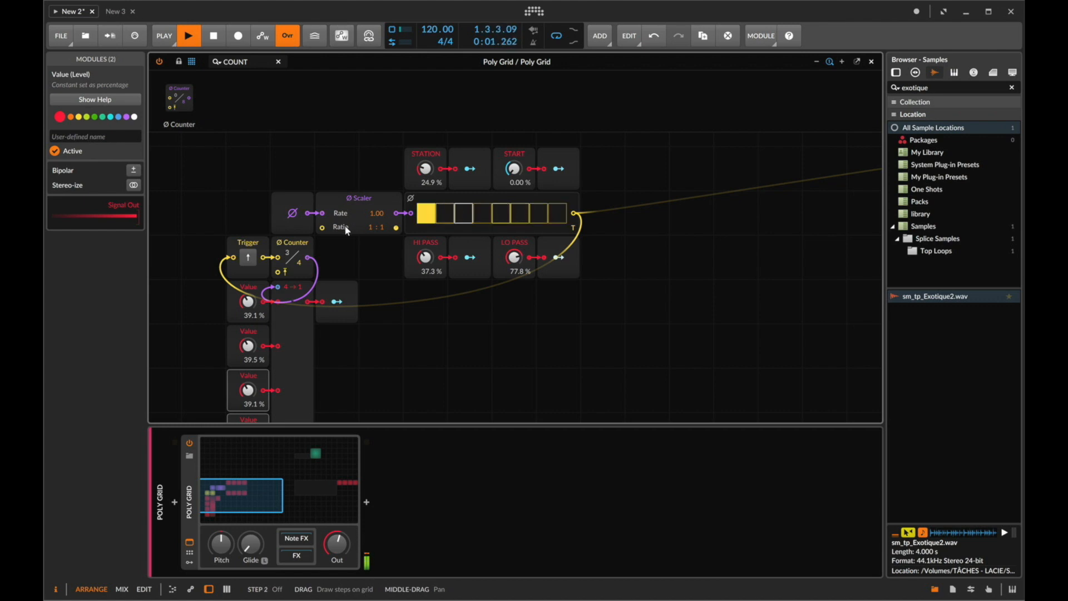
- Set the Scaler's ratio to 2:1
left_click_drag(372, 228, 370, 223)
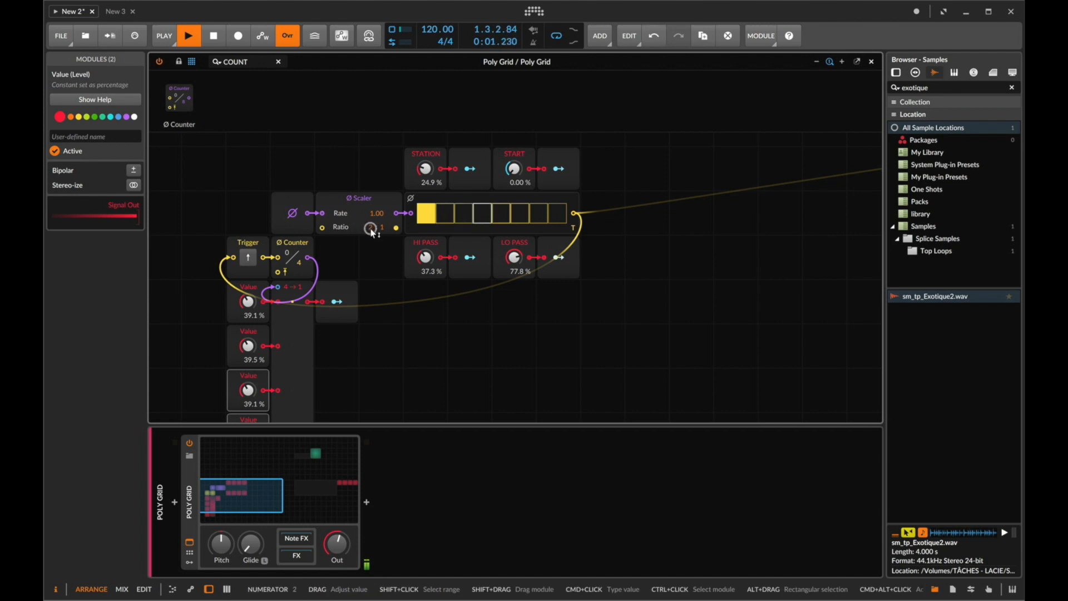
scroll(345, 312, "down", 2)
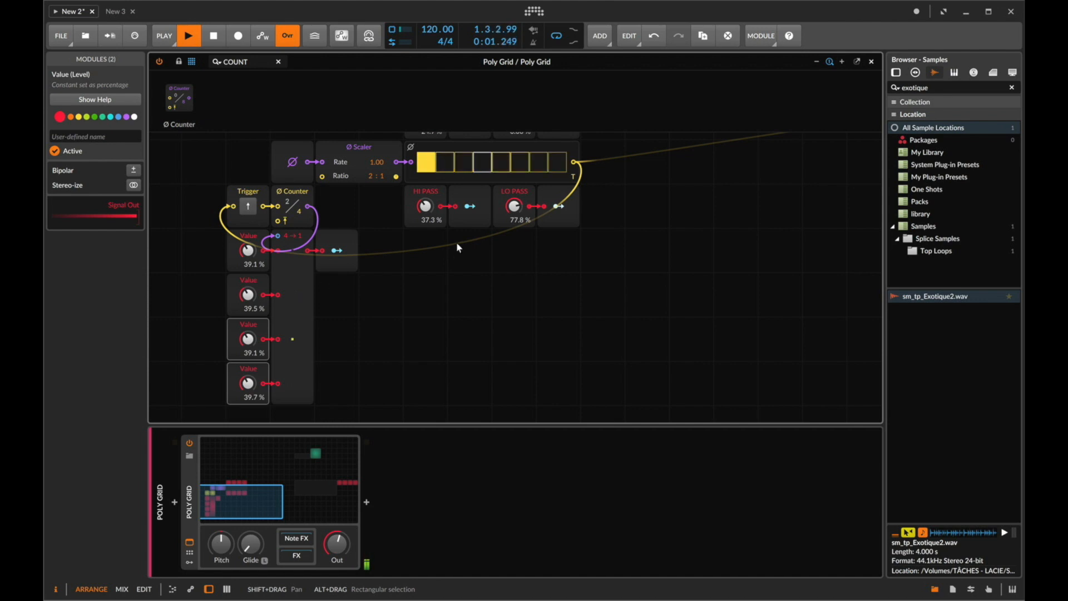
scroll(457, 241, "up", 2)
scroll(461, 240, "up", 2)
- Lower the fourth Value to 38.8%
scroll(459, 245, "down", 5)
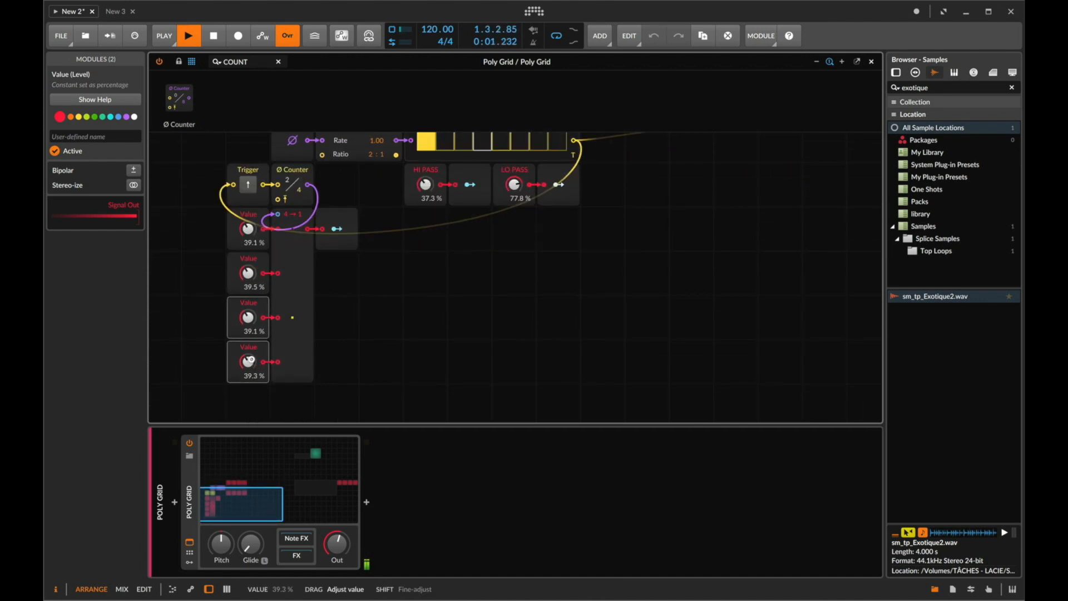
scroll(249, 362, "down", 1)
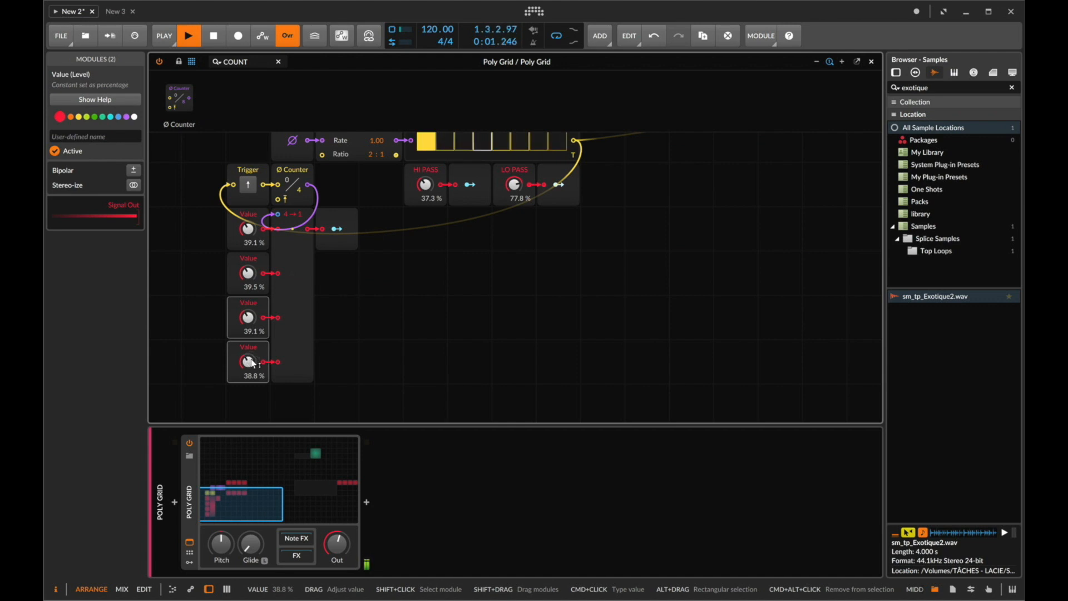
scroll(325, 335, "up", 4)
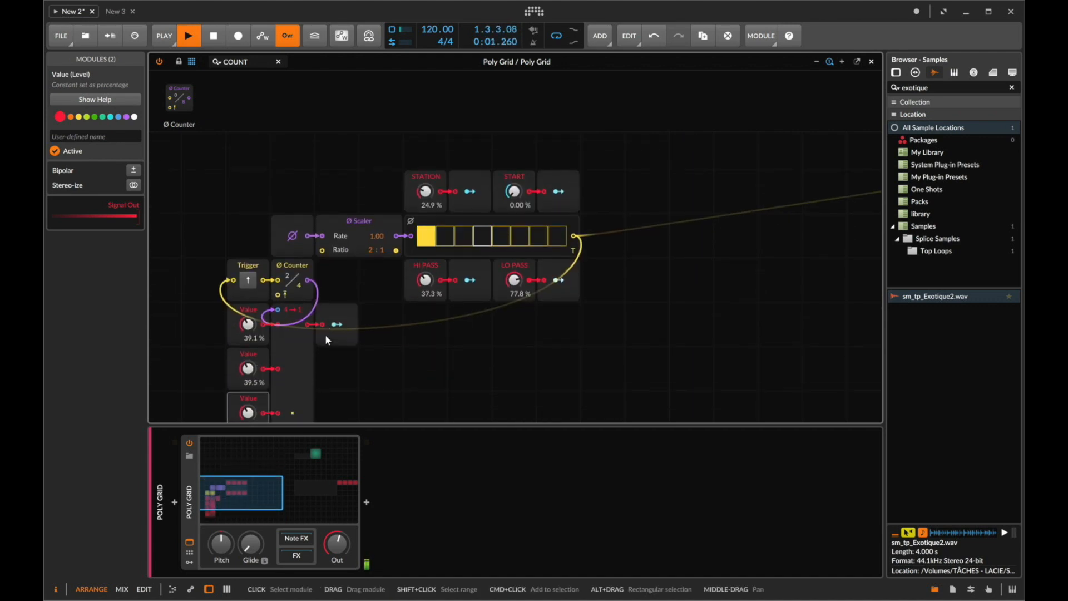
- Raise the RADIO MUSIC sampler's speed and transpose its pitch to about +13.29 st
scroll(503, 275, "right", 10)
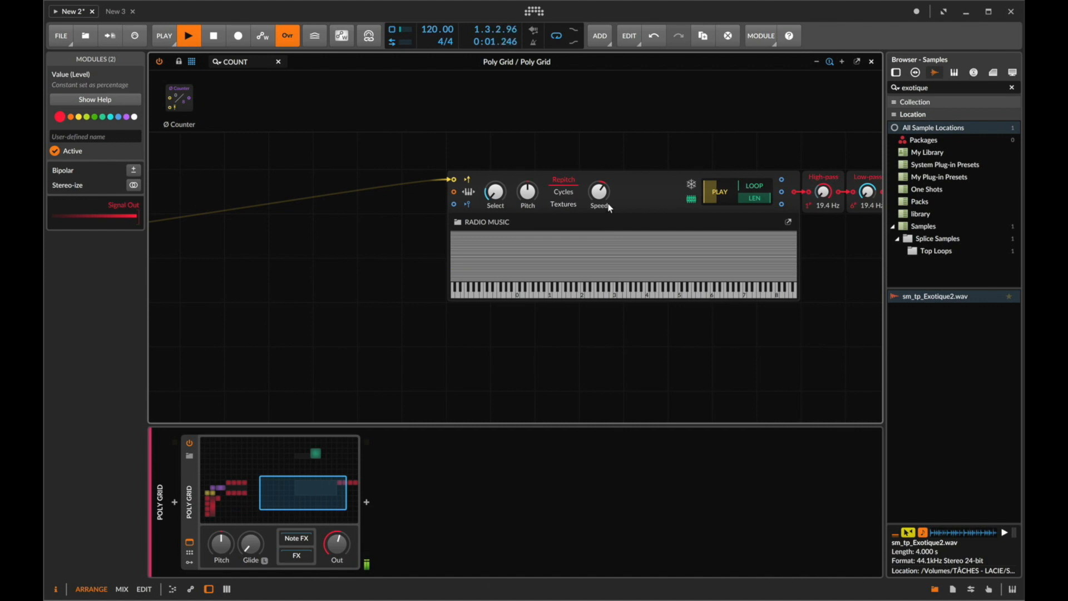
left_click_drag(598, 200, 598, 187)
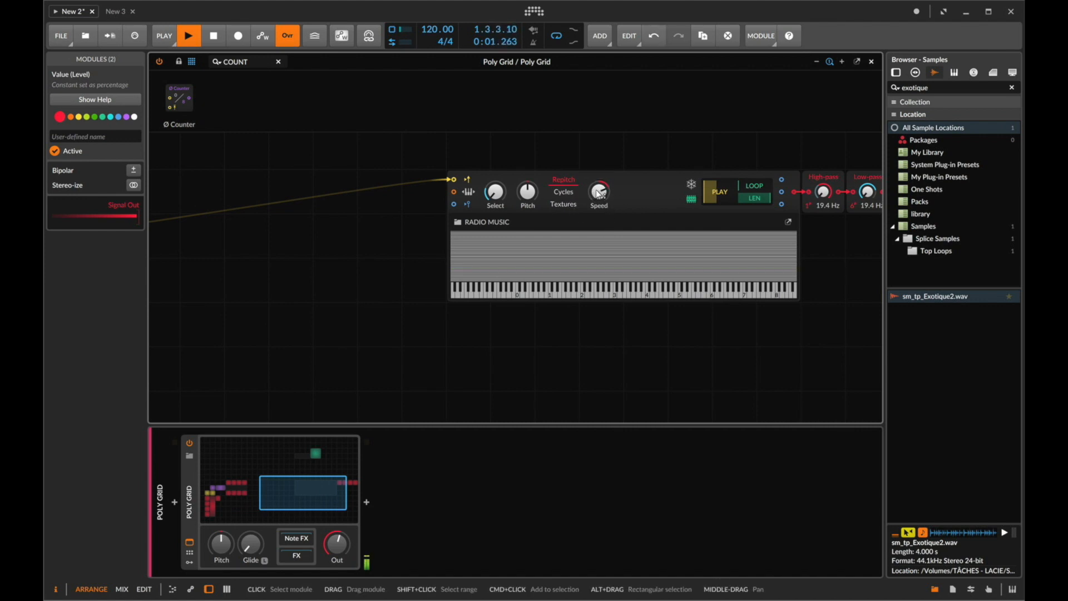
left_click_drag(527, 192, 526, 175)
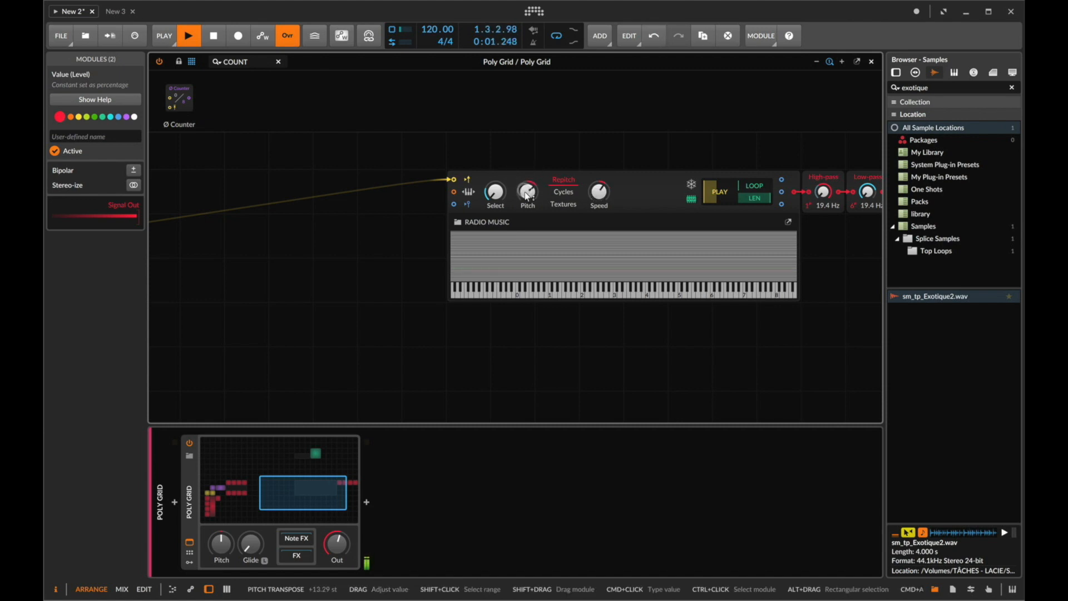
- Switch the sampler to Textures playback and set its pitch to about -4.36 st
left_click(564, 205)
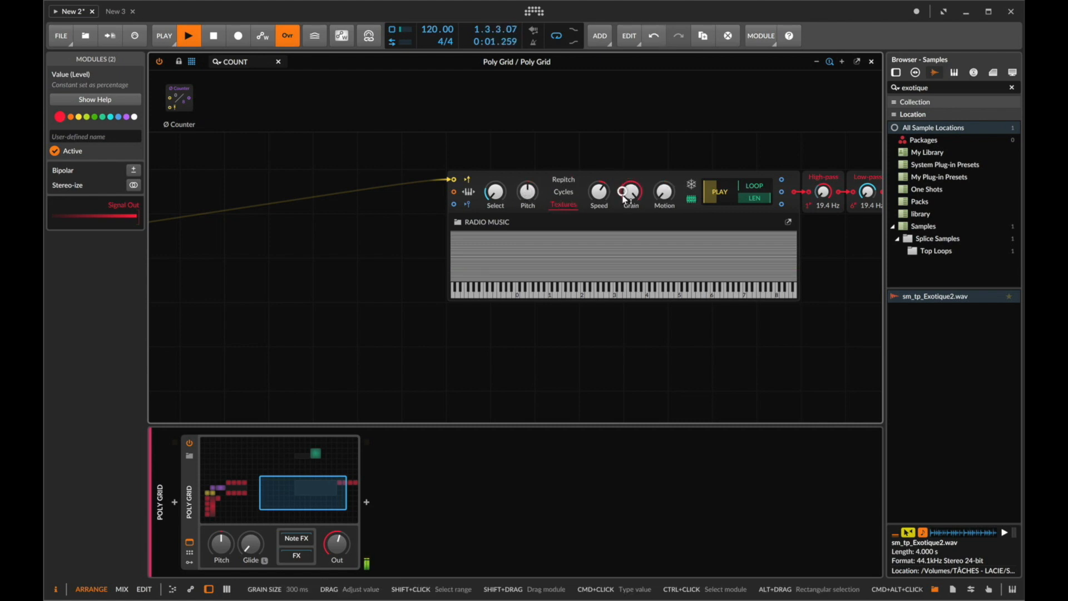
left_click_drag(530, 203, 530, 200)
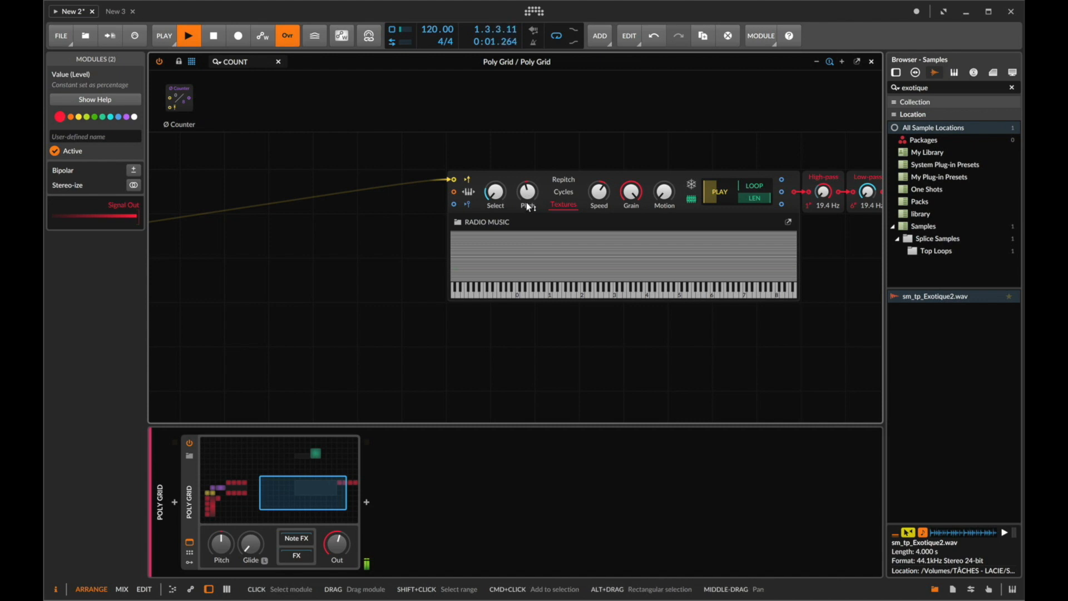
left_click_drag(526, 196, 526, 196)
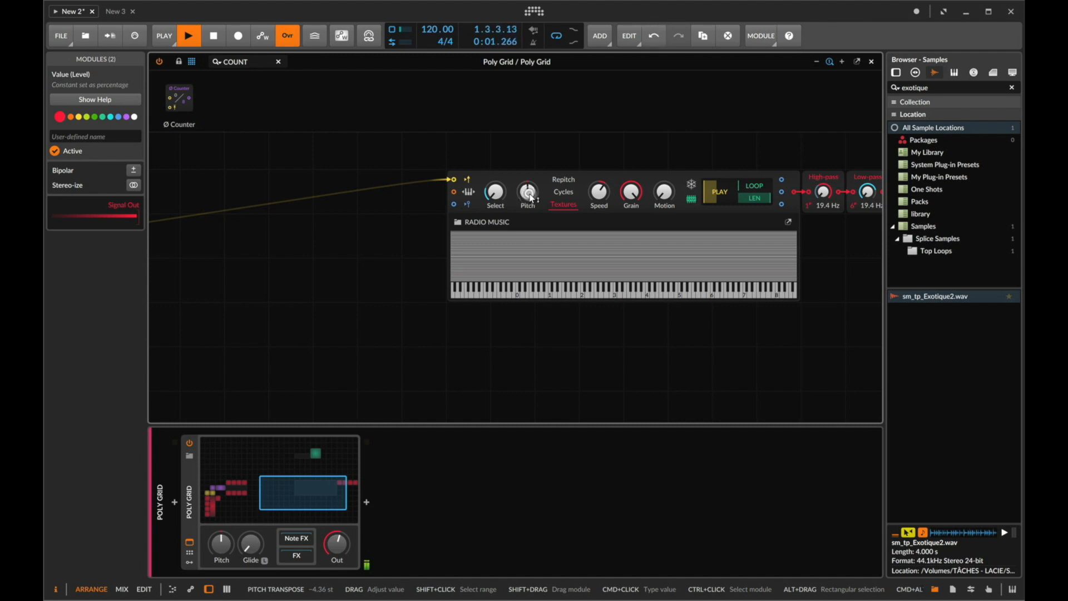
- Set the sampler's Speed to 150% and tweak its Grain and Motion knobs
left_click_drag(603, 199, 603, 199)
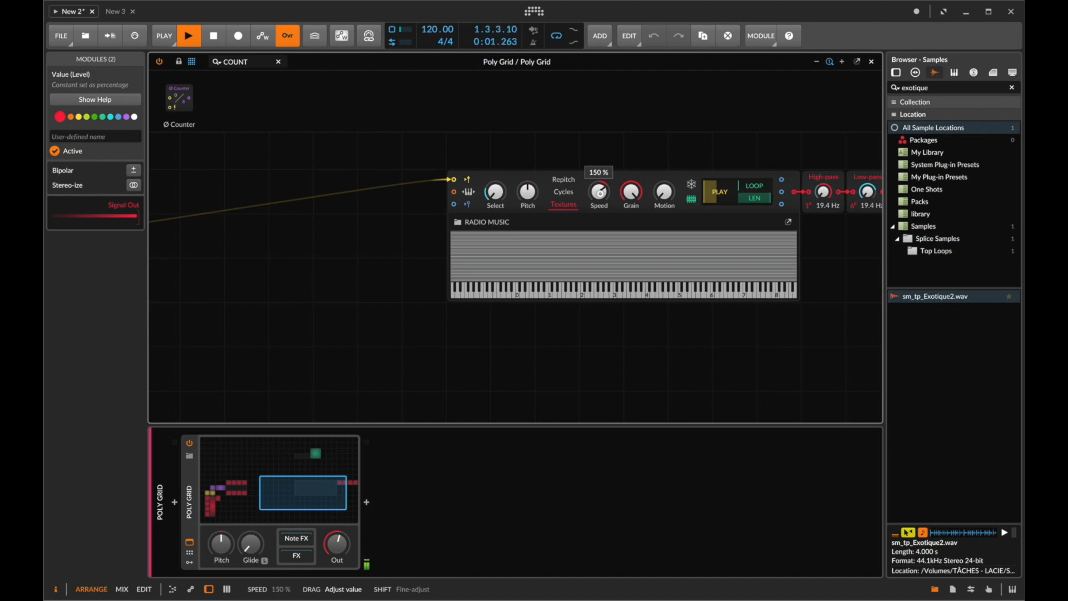
left_click_drag(603, 200, 602, 198)
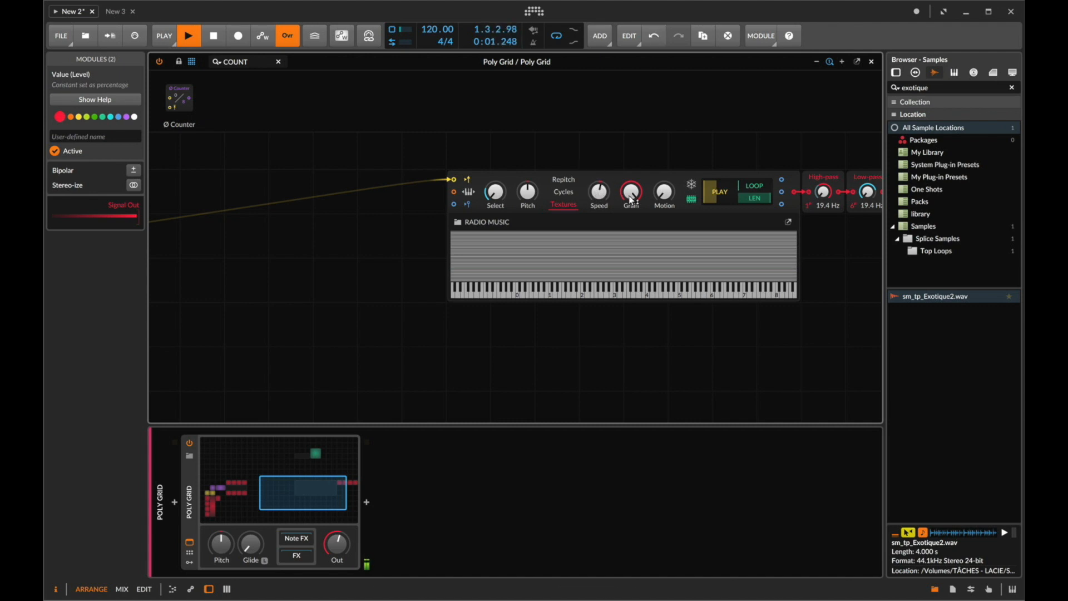
left_click_drag(631, 198, 629, 193)
left_click_drag(663, 194, 631, 193)
left_click_drag(663, 192, 601, 199)
- Fine-tune the STATION value to about 28%
scroll(318, 282, "left", 8)
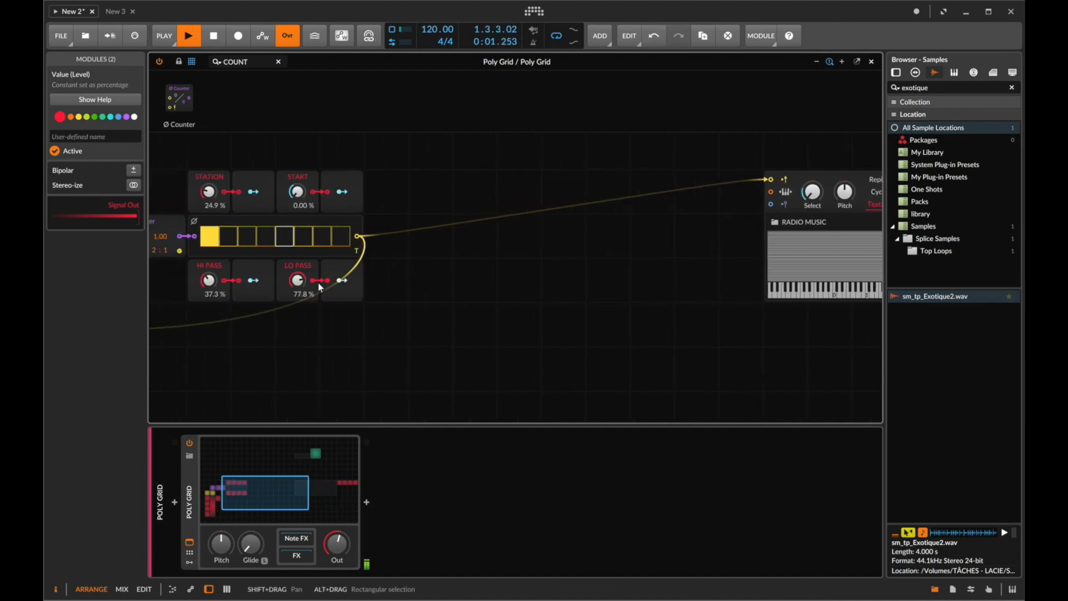
scroll(318, 284, "left", 2)
left_click_drag(351, 197, 351, 197)
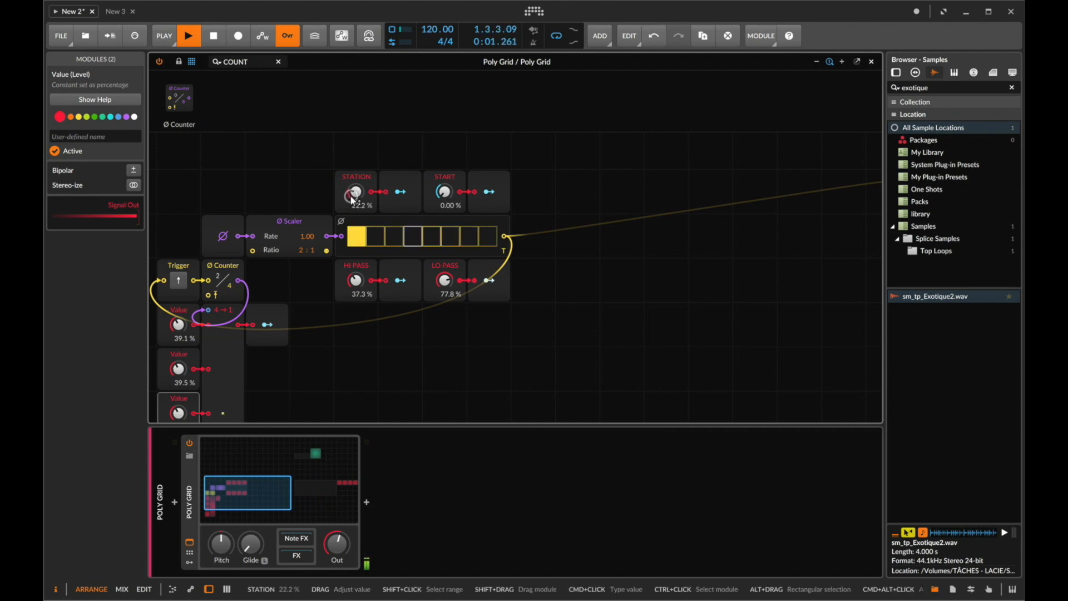
scroll(526, 216, "right", 15)
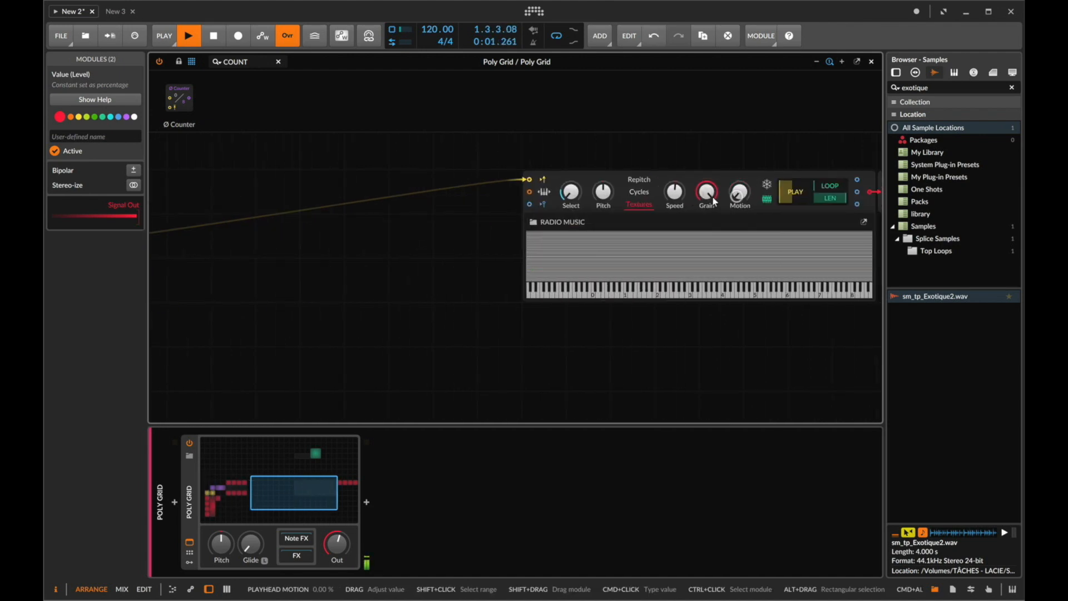
left_click_drag(675, 186, 674, 186)
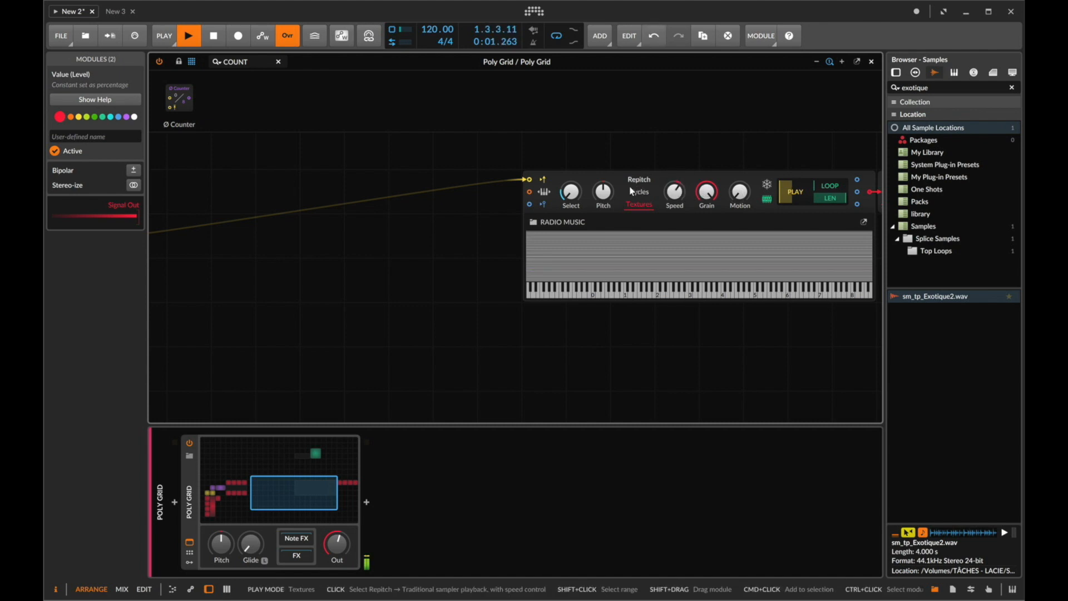
scroll(299, 234, "left", 15)
left_click_drag(238, 192, 238, 185)
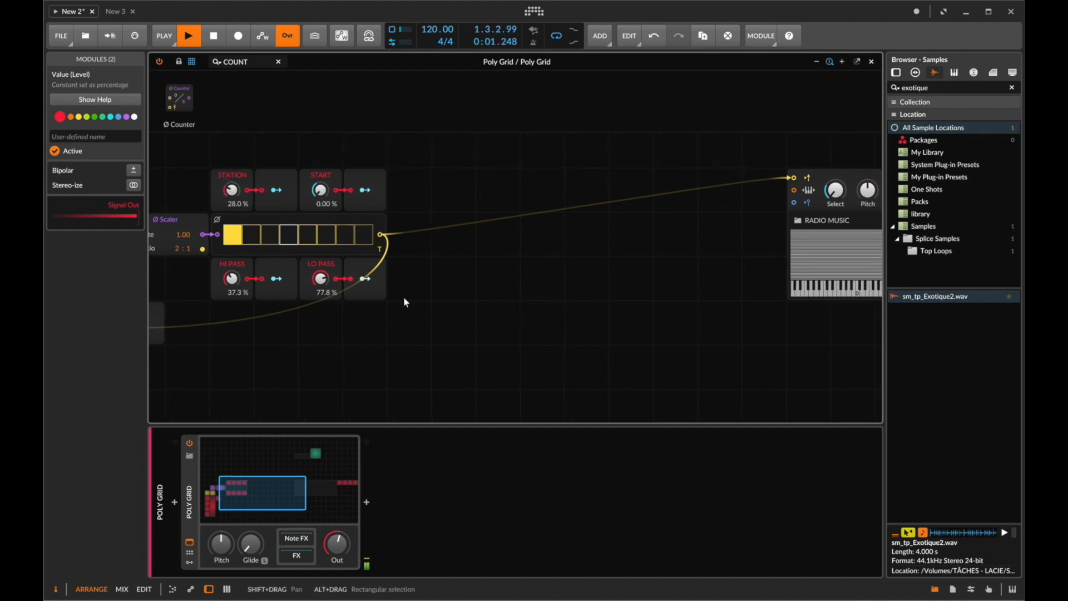
scroll(403, 296, "left", 10)
scroll(446, 278, "right", 20)
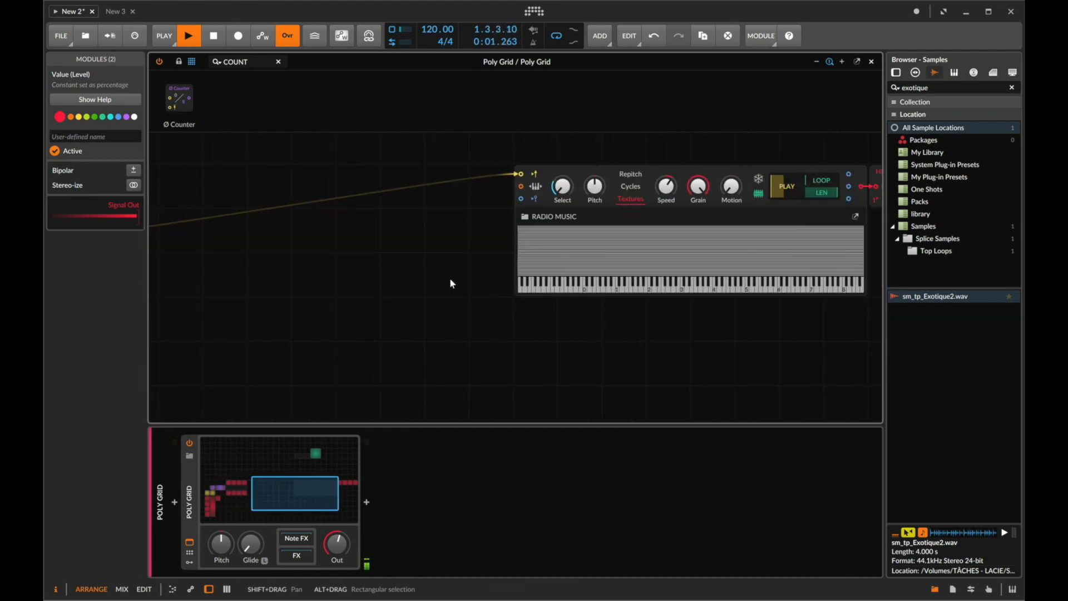
scroll(269, 319, "left", 20)
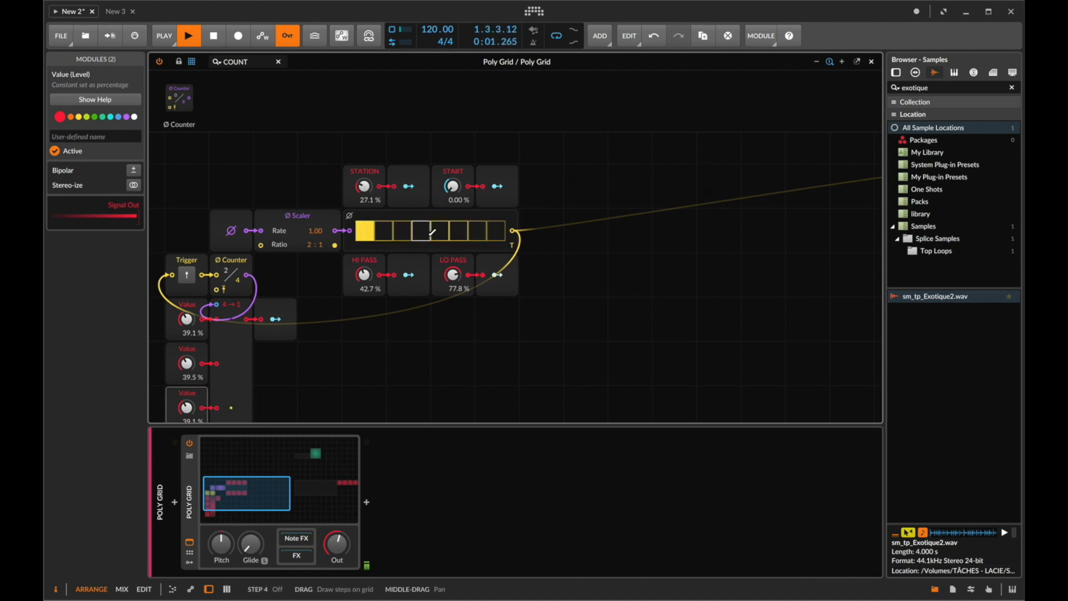
- Select every module and duplicate the whole modulation and sampler chain
scroll(429, 235, "down", 4)
scroll(429, 234, "down", 5)
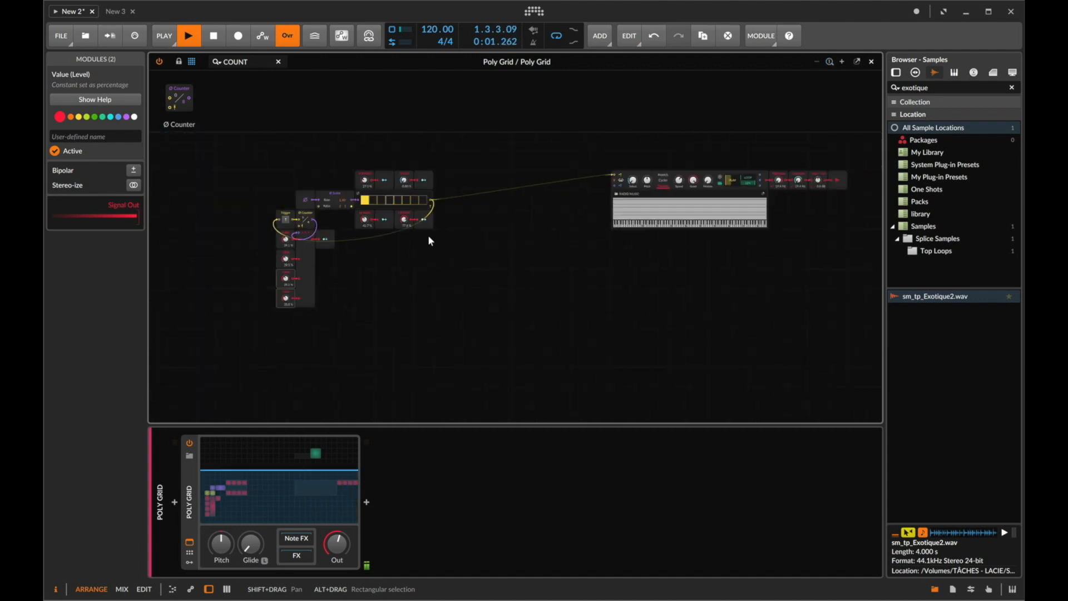
left_click_drag(822, 156, 238, 370)
key("super+d")
- Connect the duplicated chain's output to the upper chain's final gain and restart playback
left_click_drag(826, 315, 834, 180)
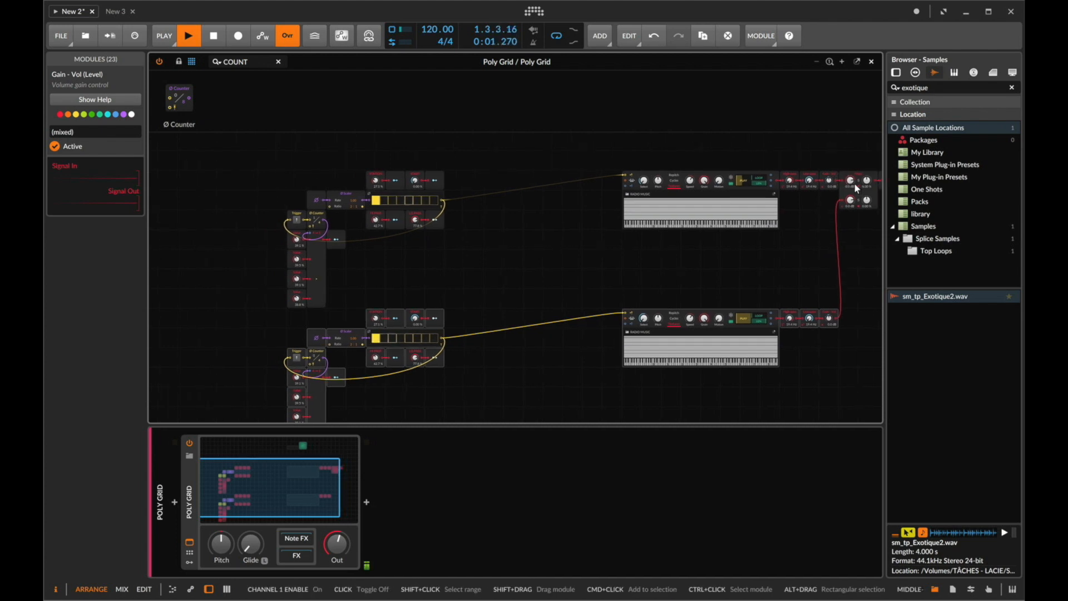
scroll(540, 258, "down", 2)
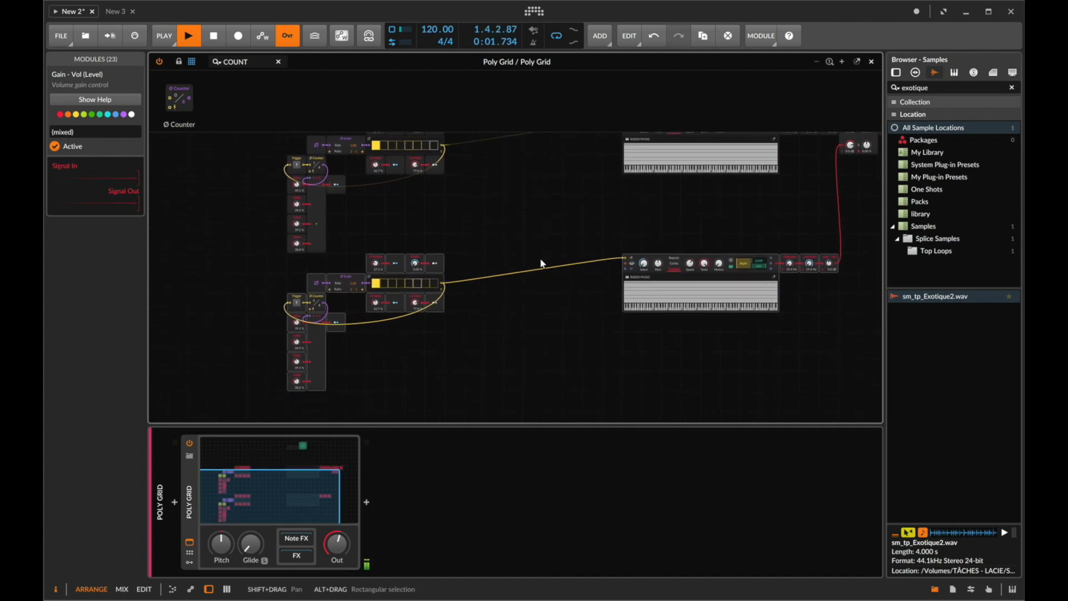
left_click(511, 233)
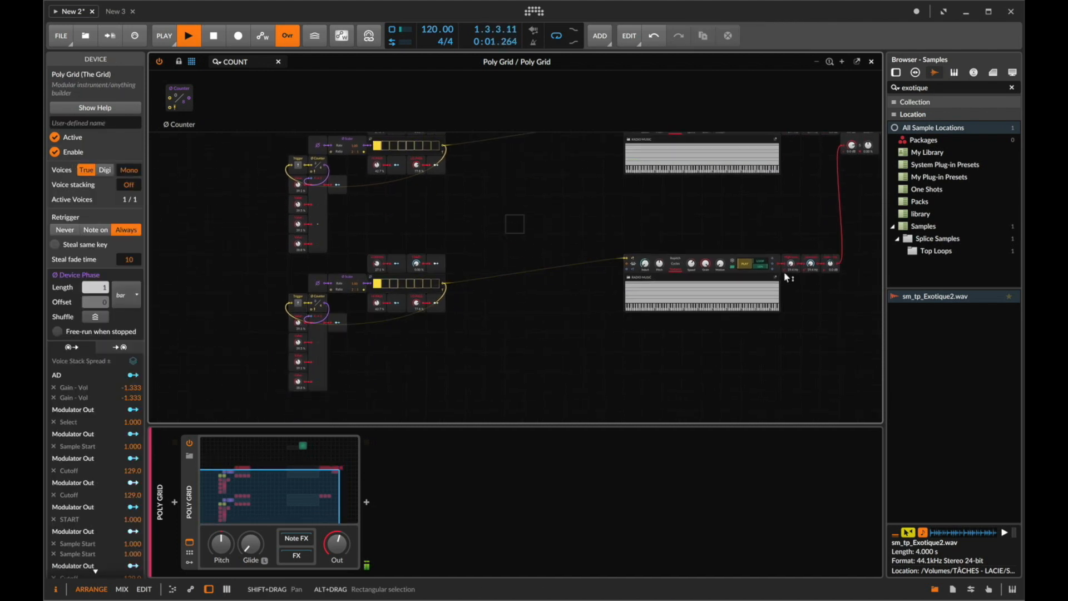
key("space")
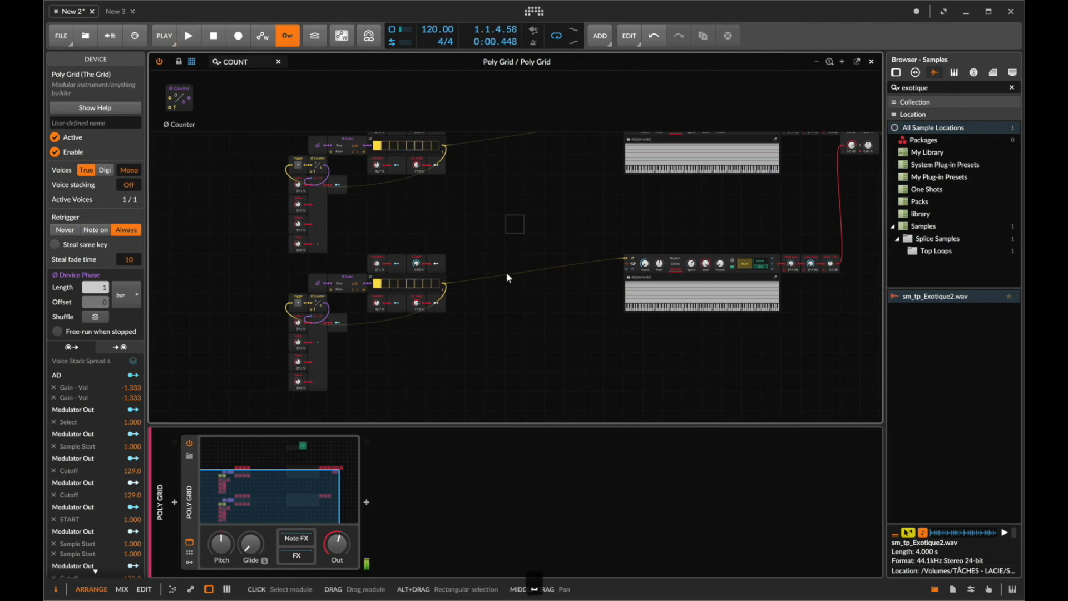
key("space")
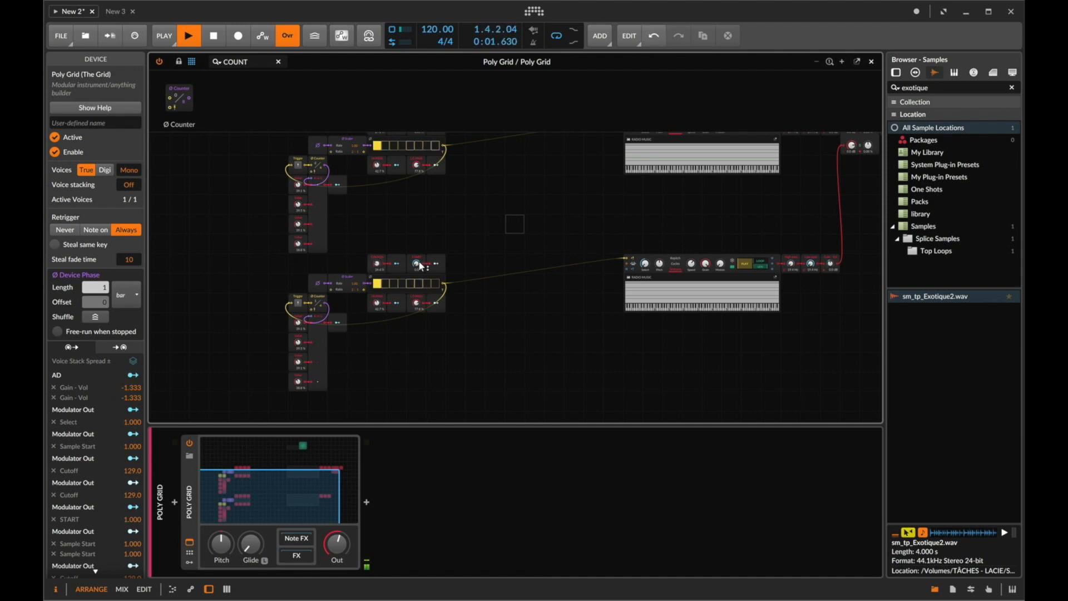
- Switch on additional steps in the upper chain's step sequencer
scroll(416, 271, "up", 1)
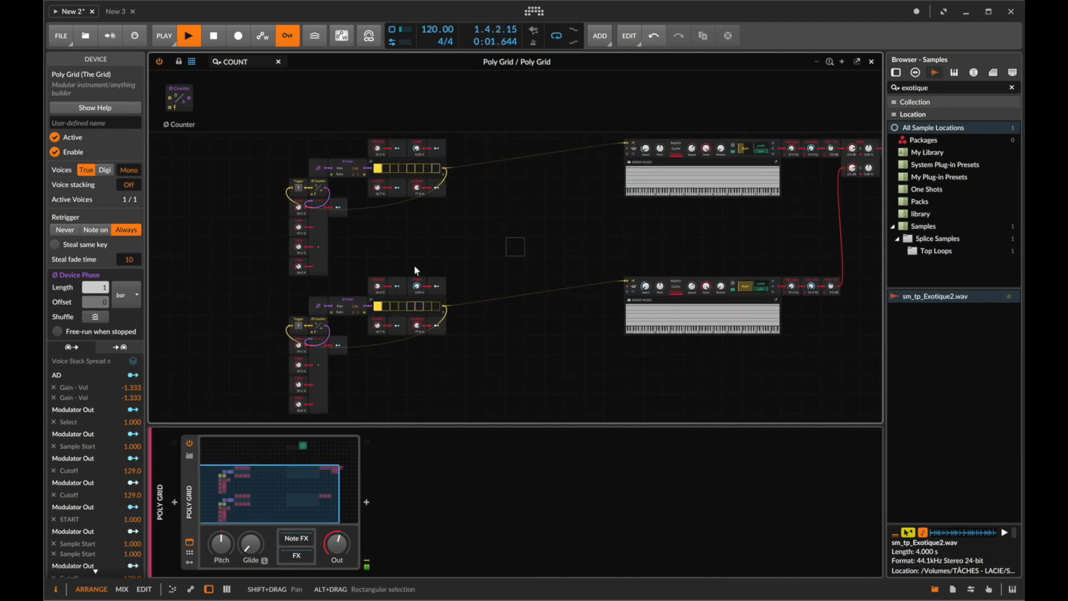
scroll(449, 287, "right", 3)
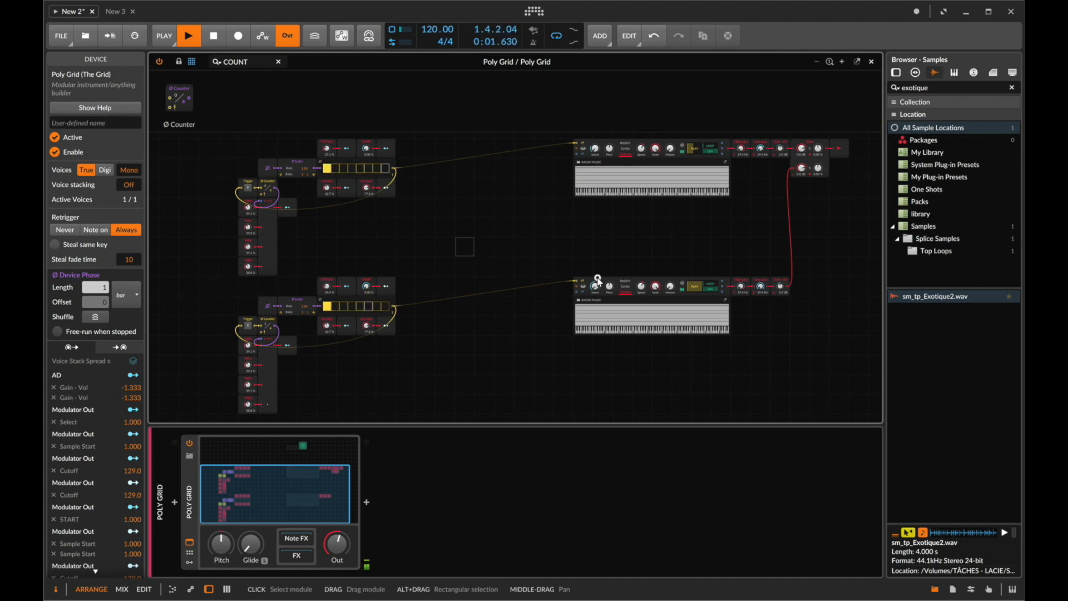
left_click(598, 282)
scroll(531, 285, "up", 1)
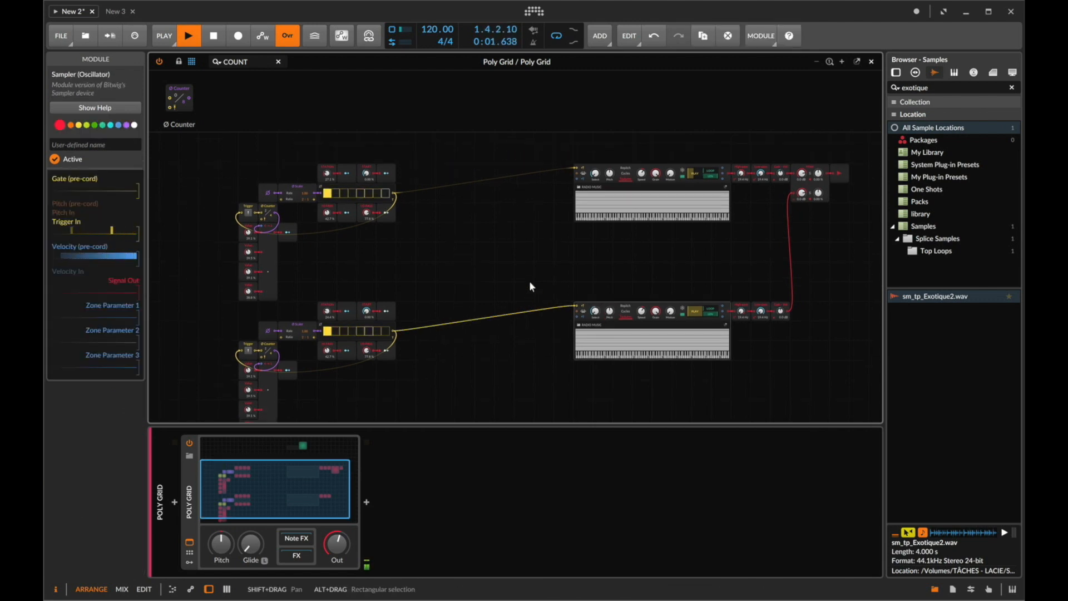
scroll(389, 284, "up", 1)
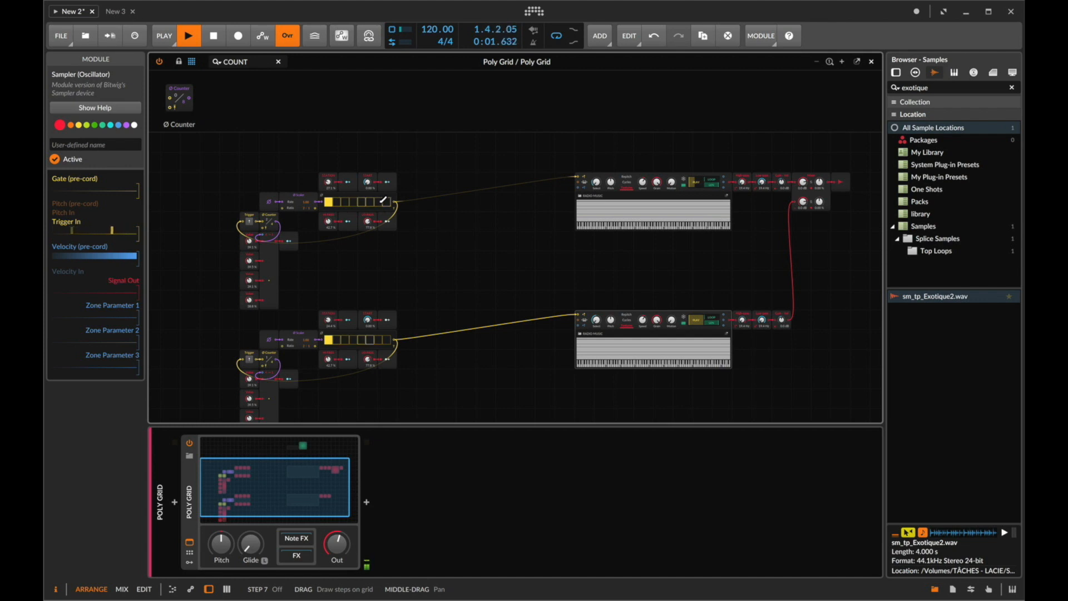
left_click(382, 201)
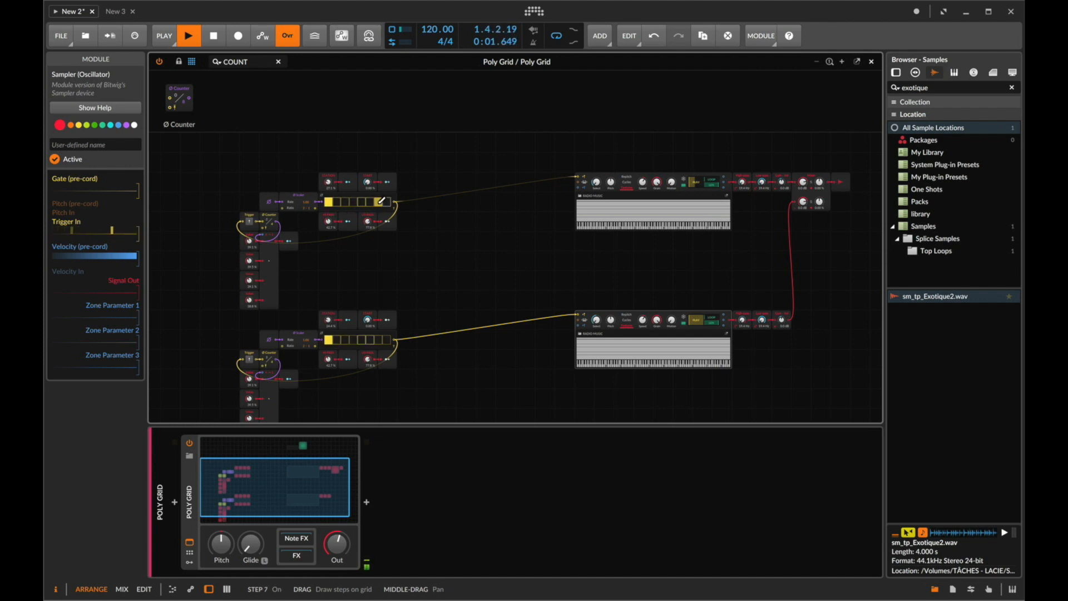
left_click(362, 202)
left_click(353, 202)
scroll(463, 282, "down", 3)
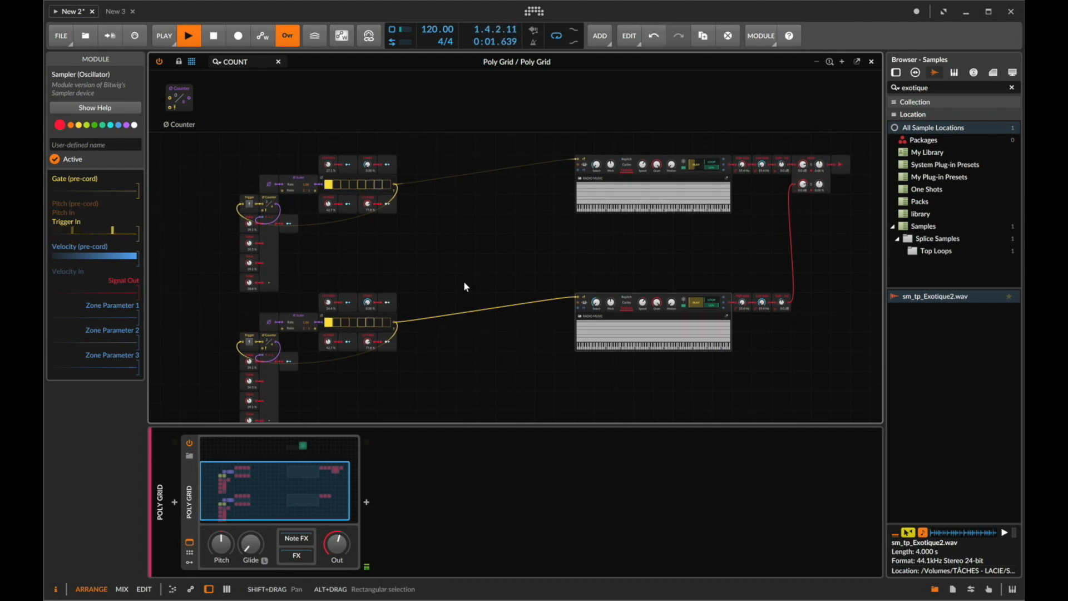
- Delete the duplicated lower modulation and sampler chain from the grid
left_click_drag(240, 290, 798, 425)
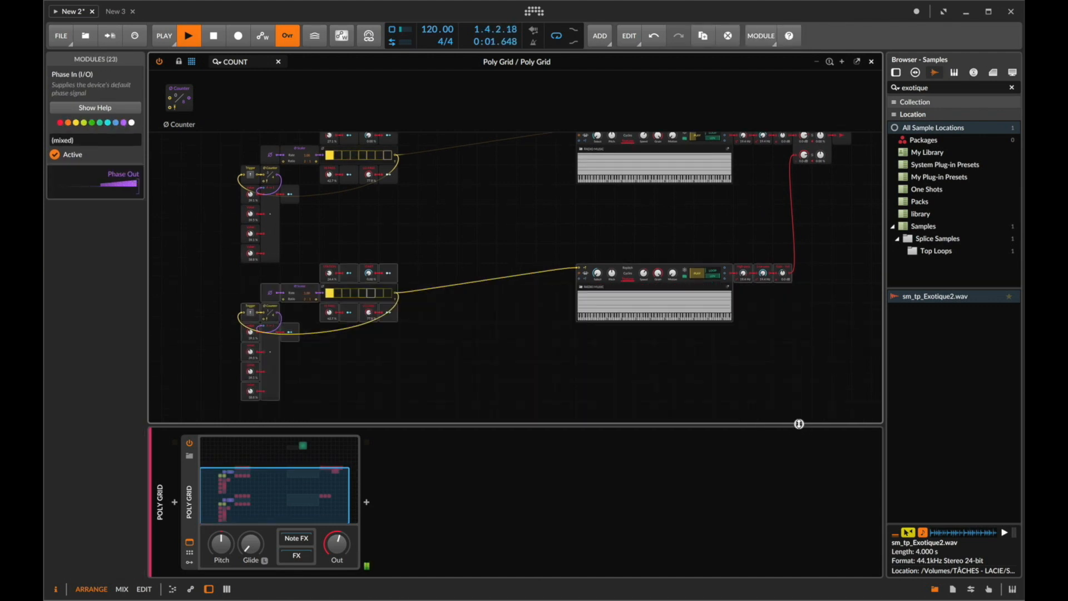
key("BackSpace")
scroll(806, 239, "up", 2)
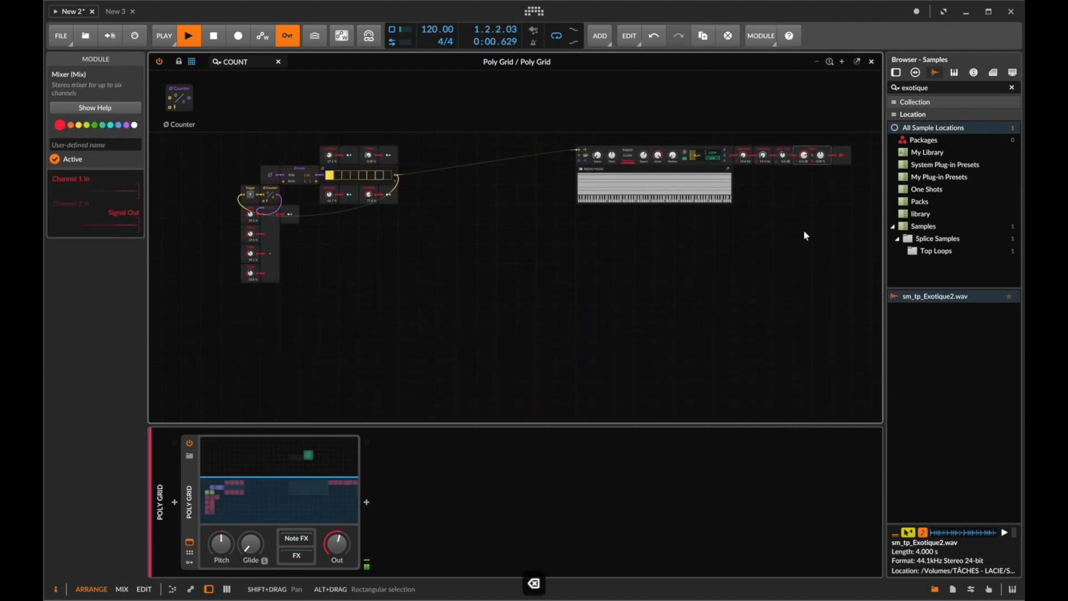
- Duplicate the Poly Grid track and open the copy's grid editor
left_click(871, 62)
left_click(178, 173)
key("super+d")
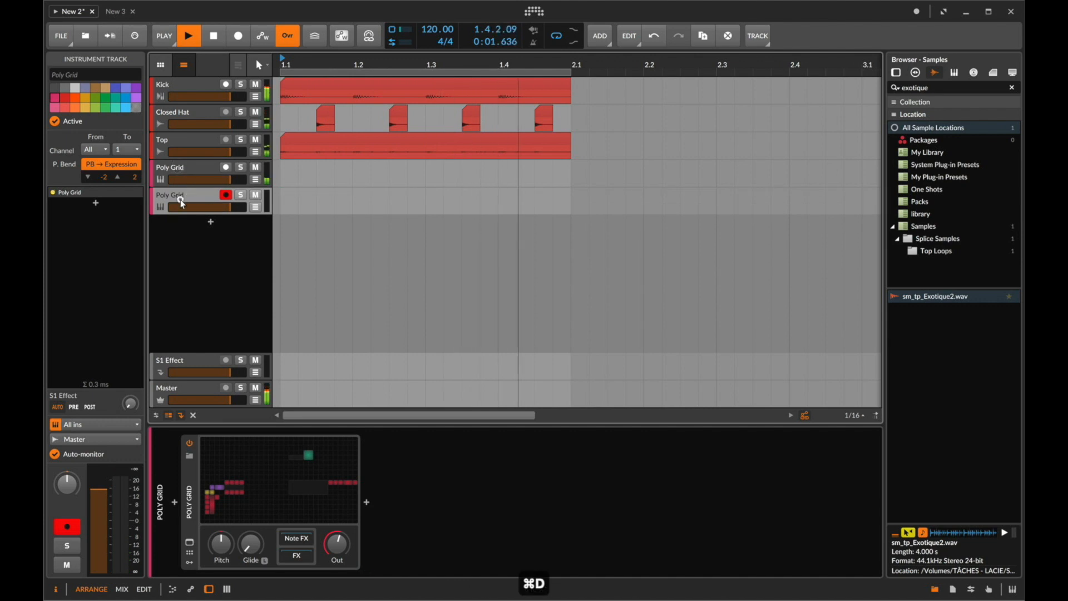
double_click(181, 200)
left_click(261, 466)
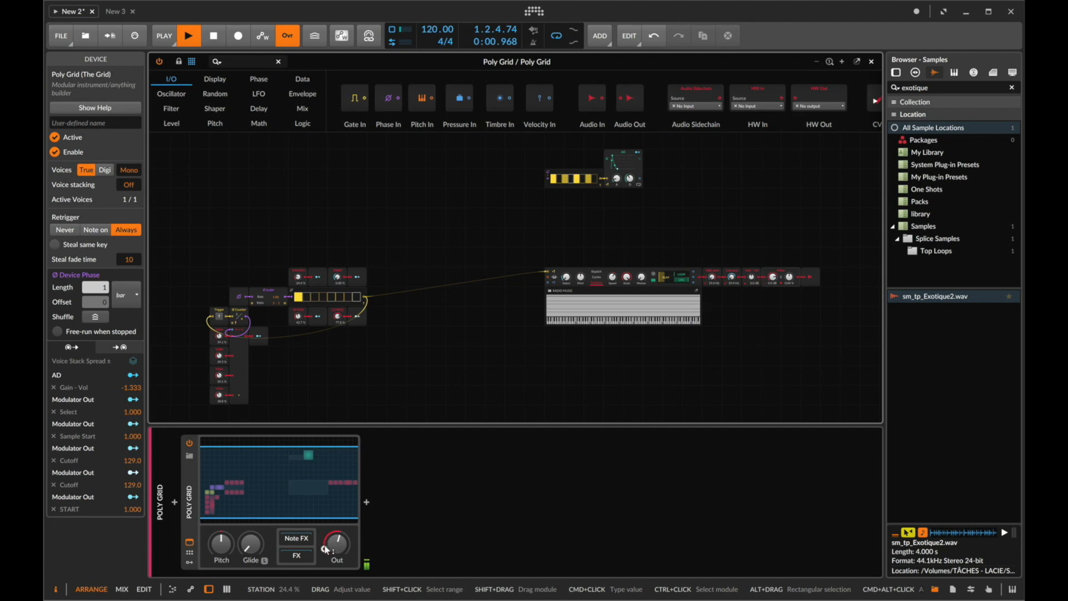
- Nudge the copy's output level and briefly try detuning the sampler's Pitch
mouse_move(338, 554)
left_mouse_down()
mouse_move(338, 579)
mouse_move(338, 548)
left_mouse_up()
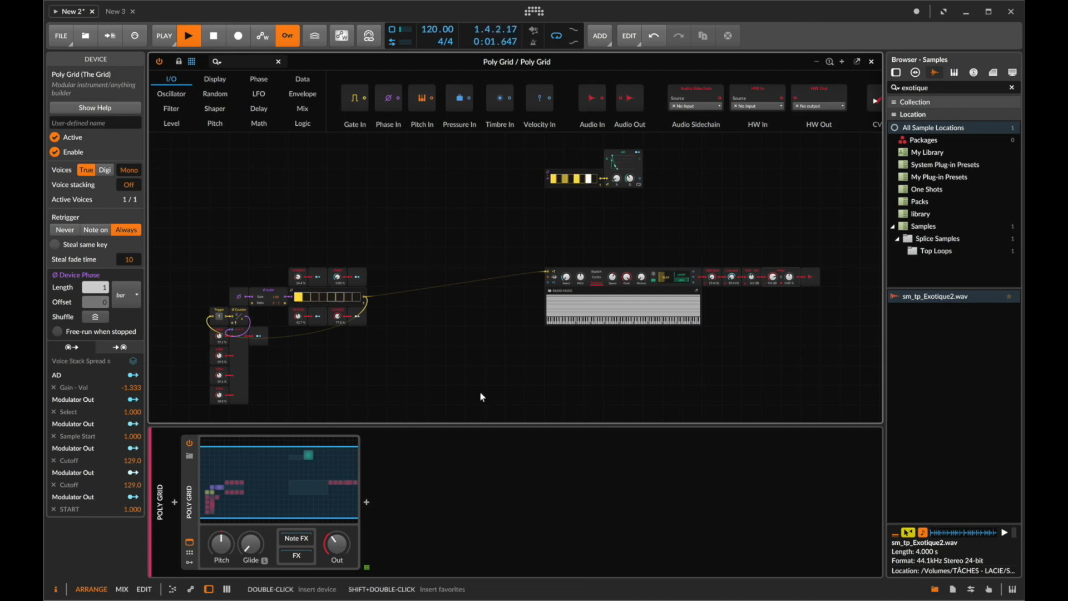
scroll(480, 391, "up", 5)
scroll(610, 323, "right", 8)
left_click_drag(331, 275, 331, 274)
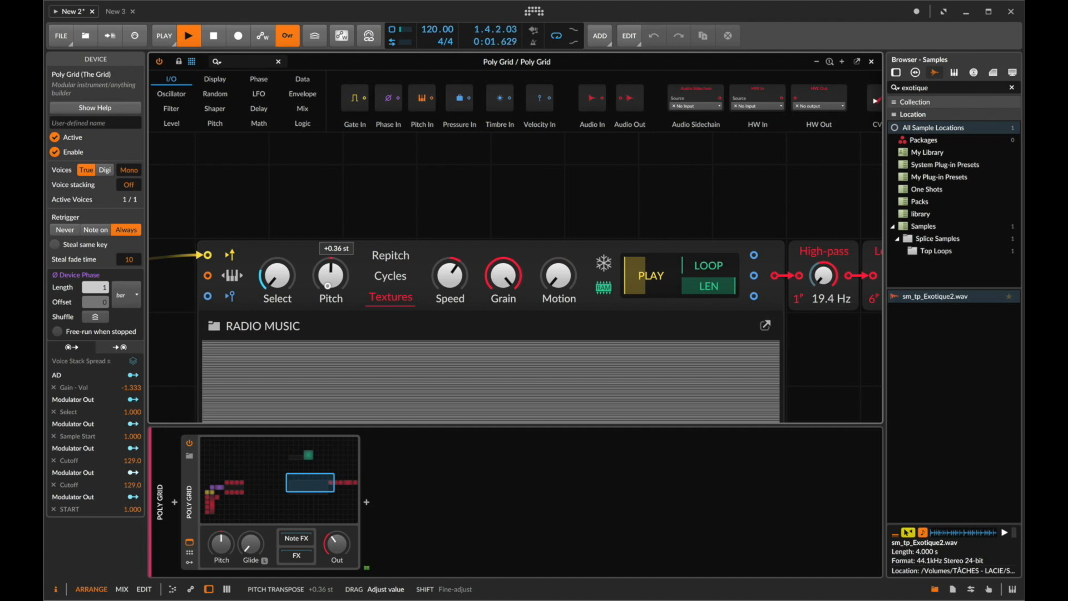
left_click_drag(330, 274, 329, 278)
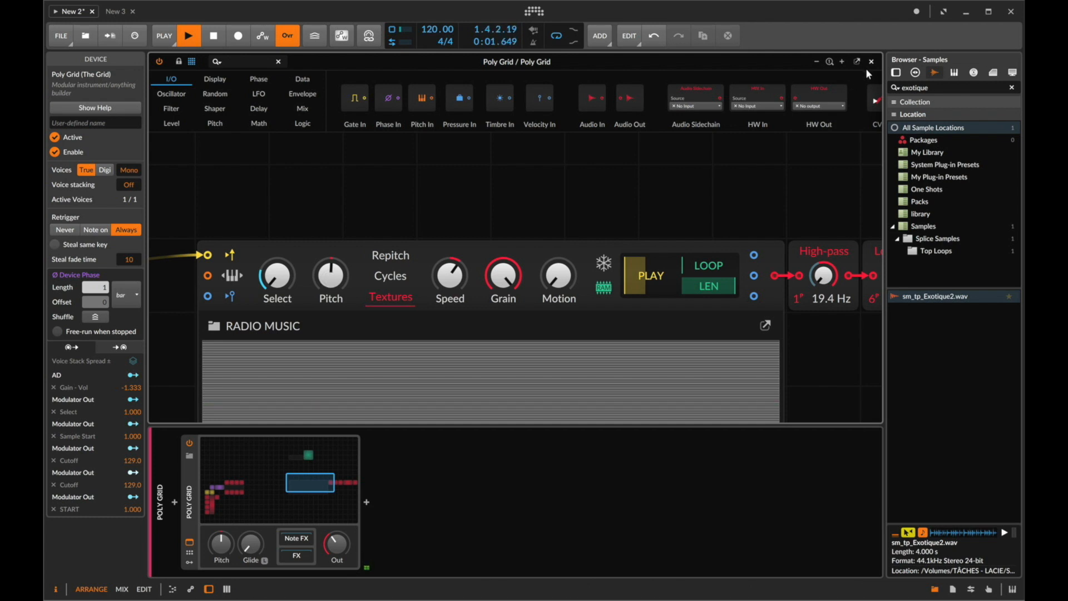
- Set the copied chain's HI PASS value to about 26%
scroll(585, 271, "left", 14)
scroll(584, 269, "down", 4)
left_click_drag(225, 205, 226, 199)
scroll(228, 207, "left", 8)
left_click_drag(380, 201, 381, 212)
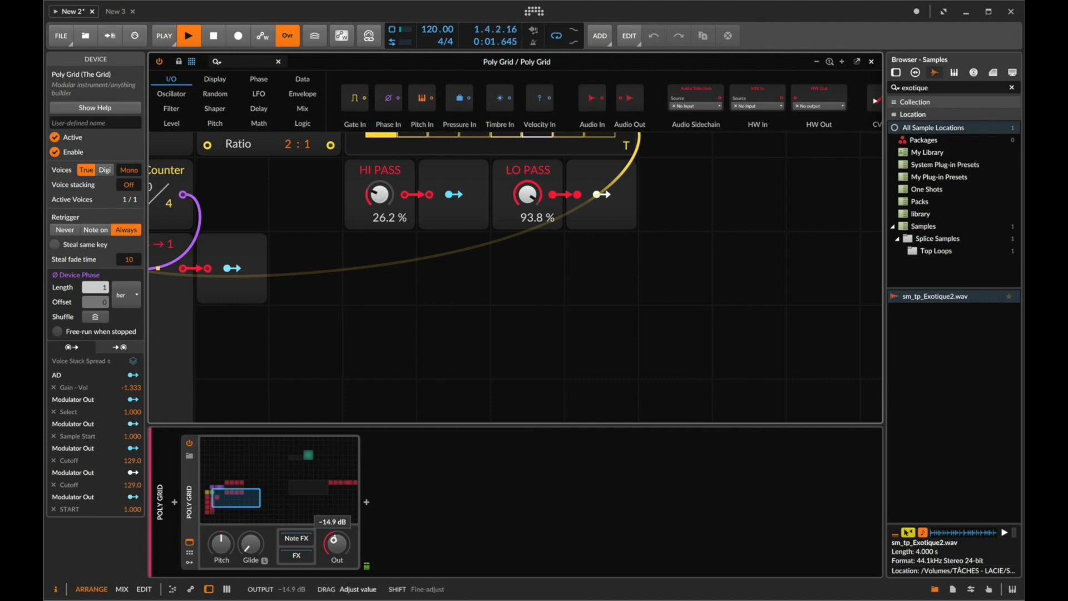
- Set the copy's output gain to about -14.9 dB and close the grid editor
left_click_drag(334, 543, 335, 550)
left_click(871, 61)
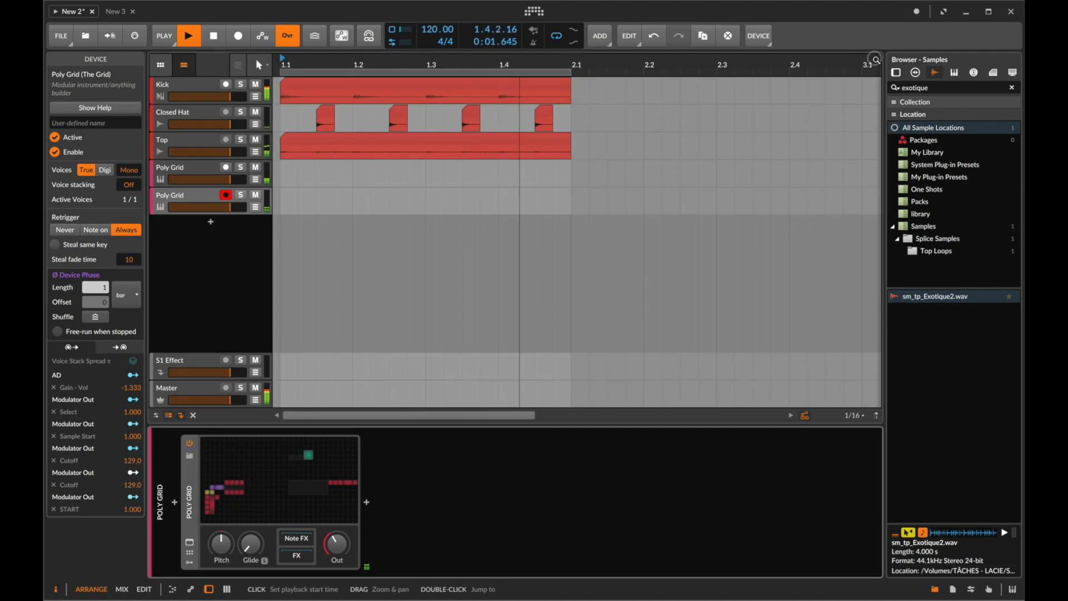
- Duplicate the Poly Grid track again and open the new copy's grid editor
left_click(178, 196)
key("super+d")
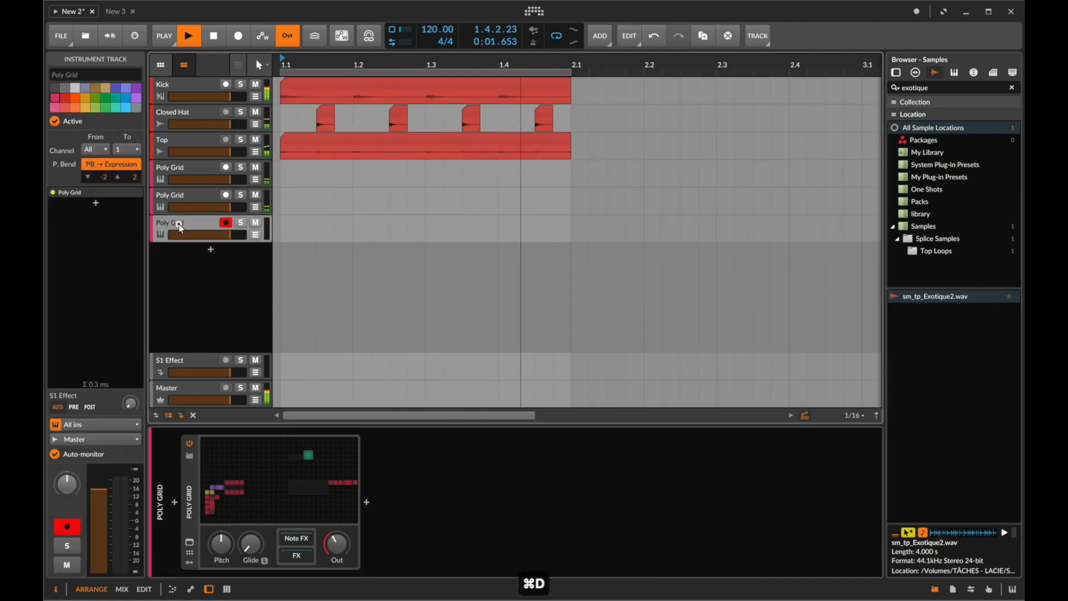
left_click(178, 223)
left_click(283, 516)
- Set the new chain's STATION to about 40% and its LO PASS to about 38.7%
scroll(404, 286, "left", 9)
scroll(404, 286, "down", 9)
scroll(405, 286, "up", 5)
left_click_drag(376, 220, 376, 280)
left_click_drag(229, 219, 229, 247)
scroll(386, 286, "left", 6)
scroll(386, 286, "up", 2)
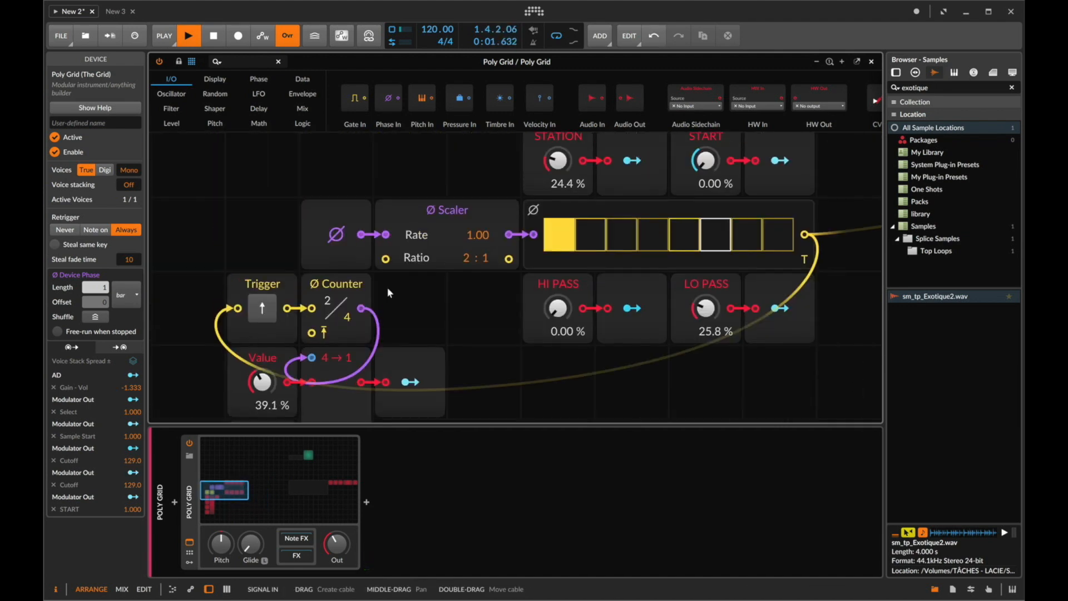
left_click_drag(554, 175, 555, 181)
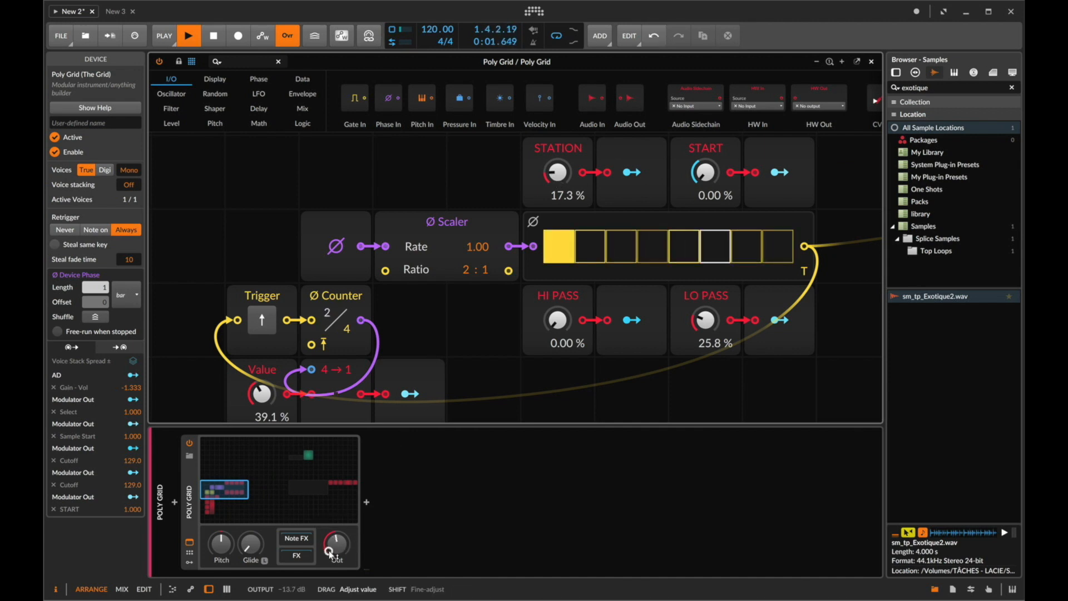
left_click_drag(563, 167, 564, 150)
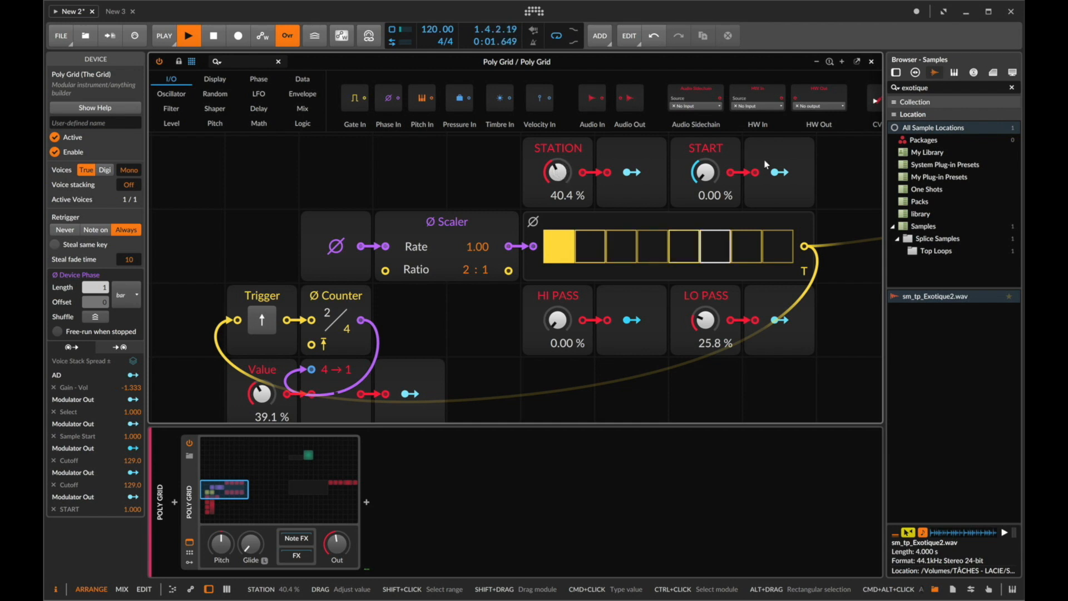
left_click_drag(705, 328, 706, 323)
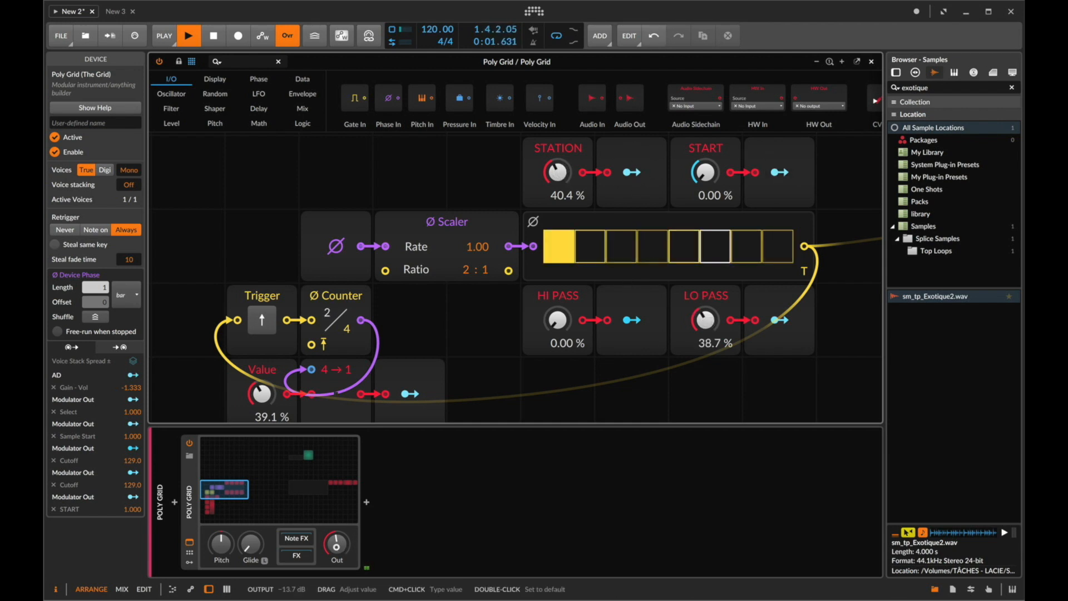
- Set the Scaler ratio to 4:1 and fine-tune STATION to about 30.7%
left_click_drag(560, 172, 560, 174)
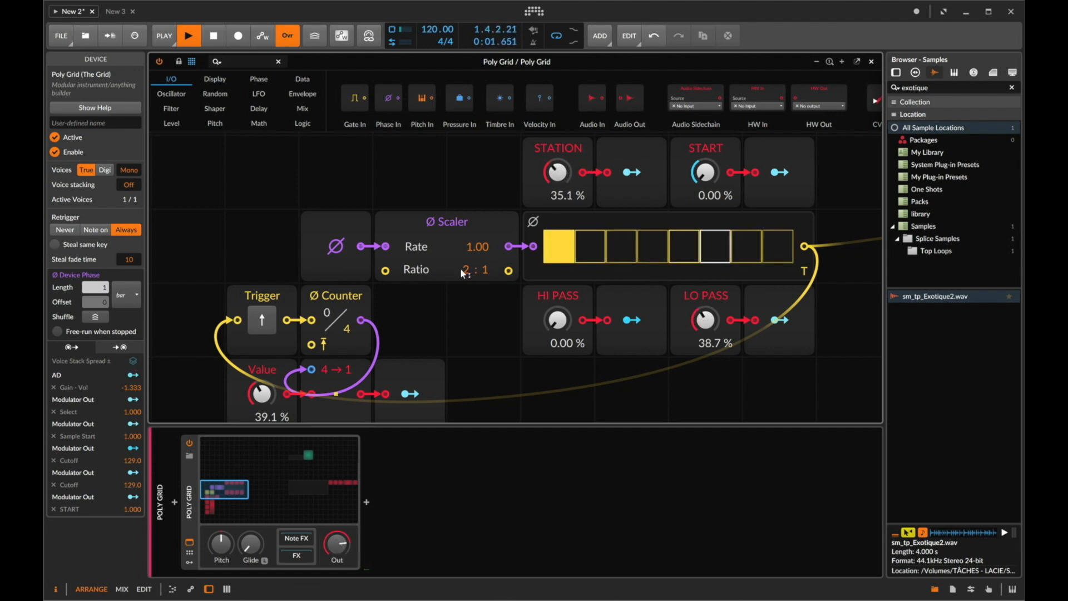
left_click_drag(470, 271, 471, 261)
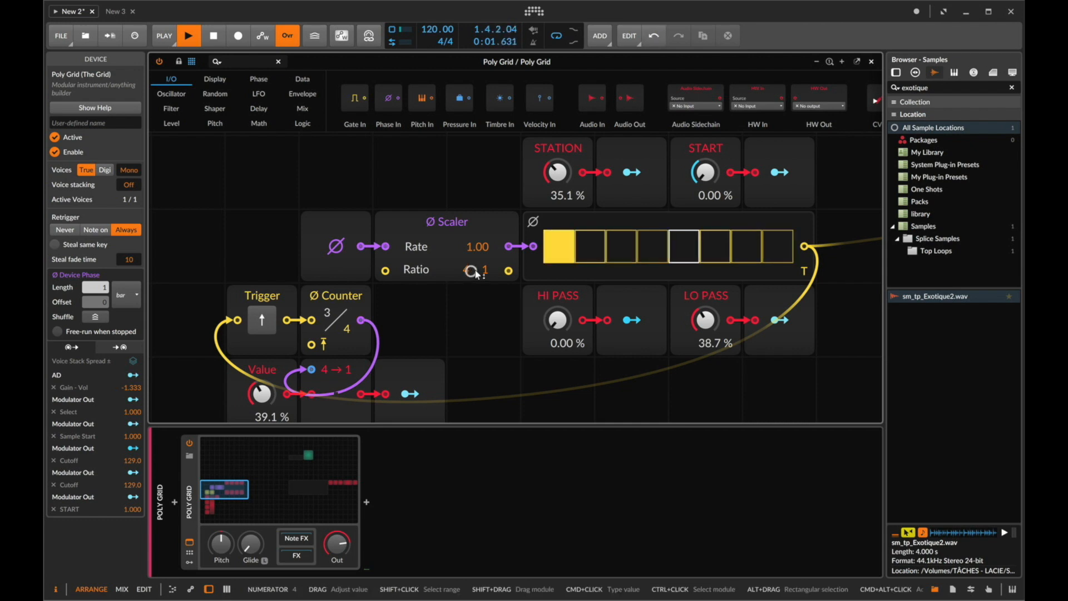
left_click_drag(556, 176, 557, 178)
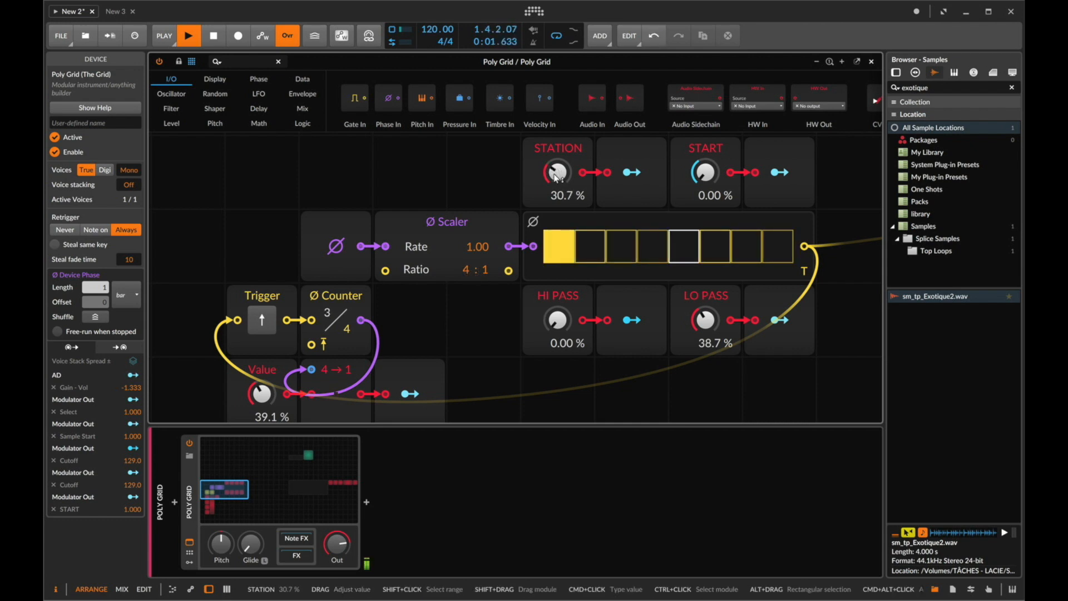
- Try detuning the sampler's Pitch, then set the output gain to about -3.1 dB
scroll(553, 172, "right", 10)
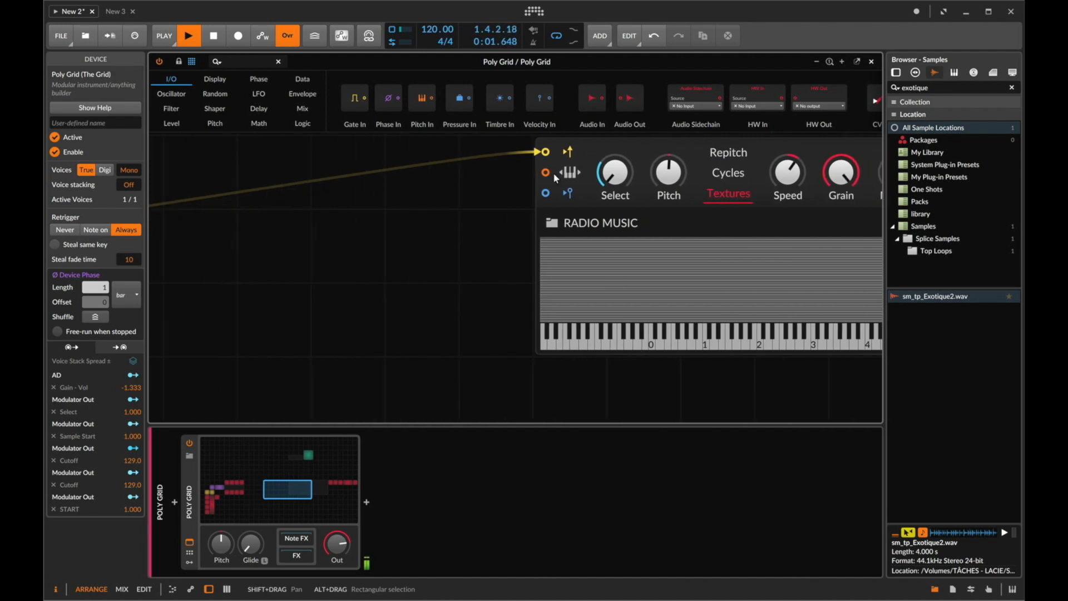
left_click_drag(657, 186, 656, 184)
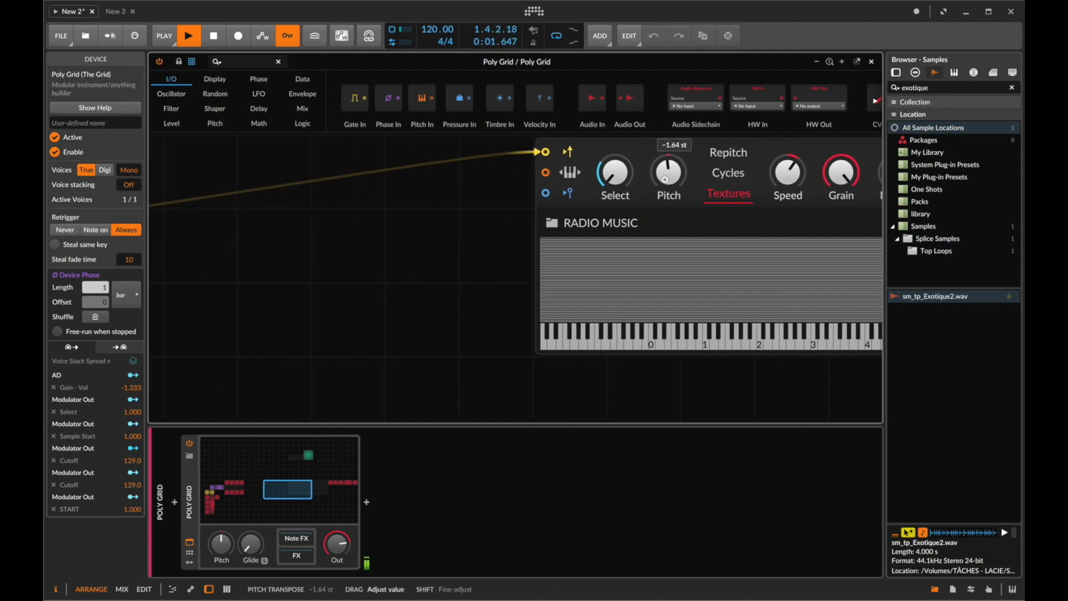
left_click_drag(656, 184, 657, 188)
left_click(665, 180)
left_click_drag(335, 536, 336, 543)
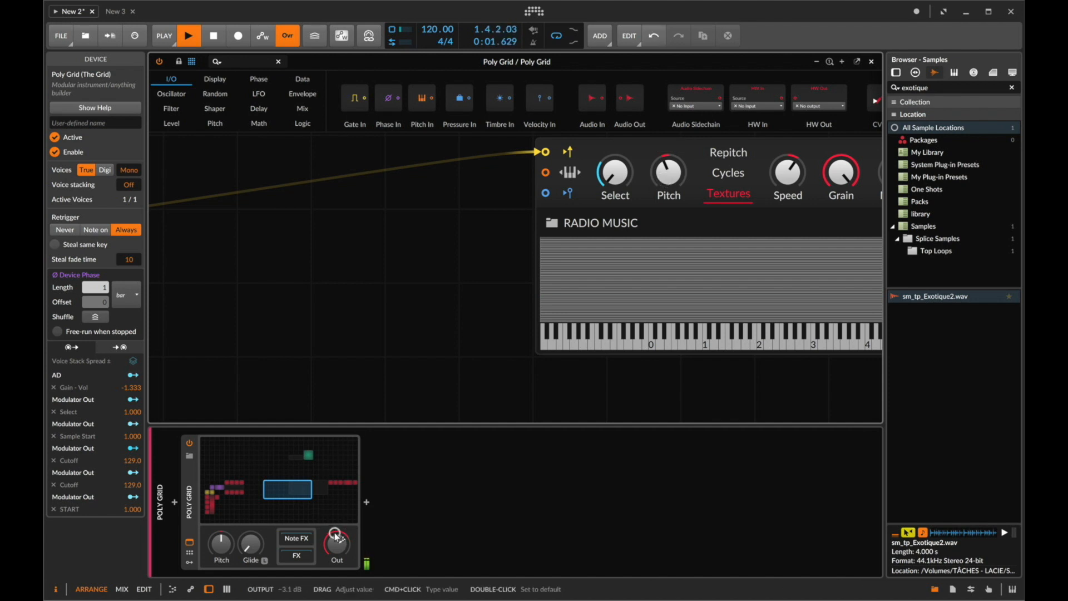
- Review the new chain's modules across the grid and close the editor
scroll(511, 373, "right", 10)
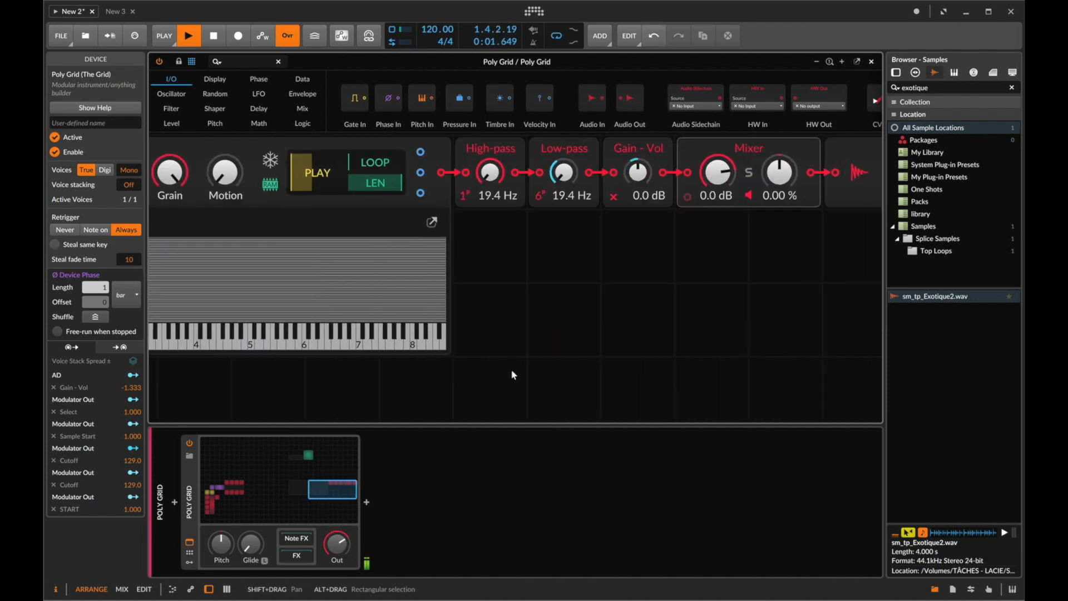
scroll(514, 375, "up", 6)
scroll(358, 288, "left", 2)
left_click_drag(320, 214, 319, 215)
scroll(376, 345, "left", 8)
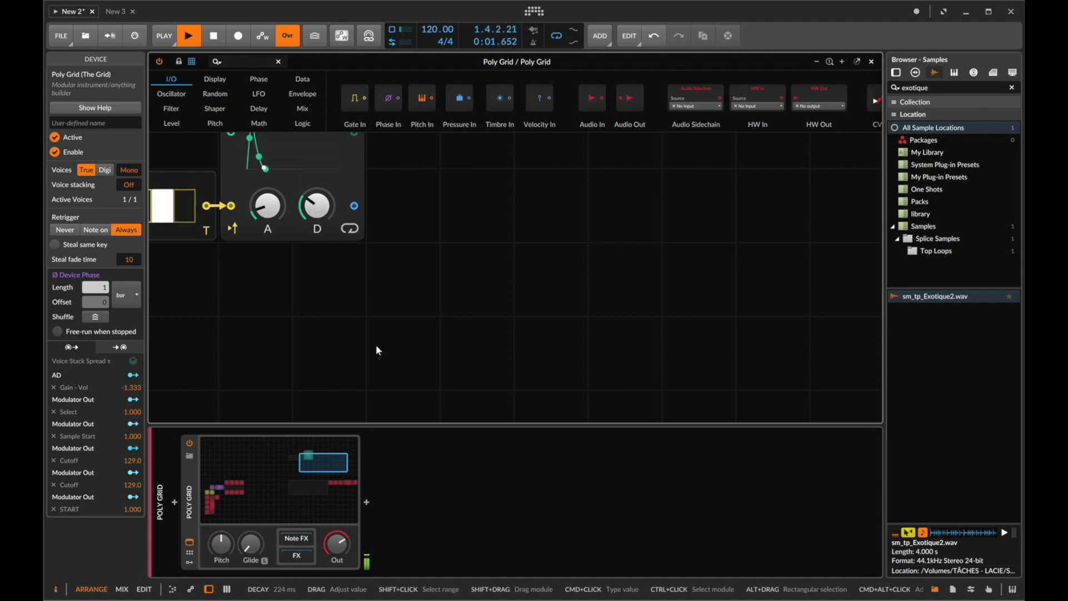
scroll(375, 345, "down", 5)
scroll(376, 345, "up", 5)
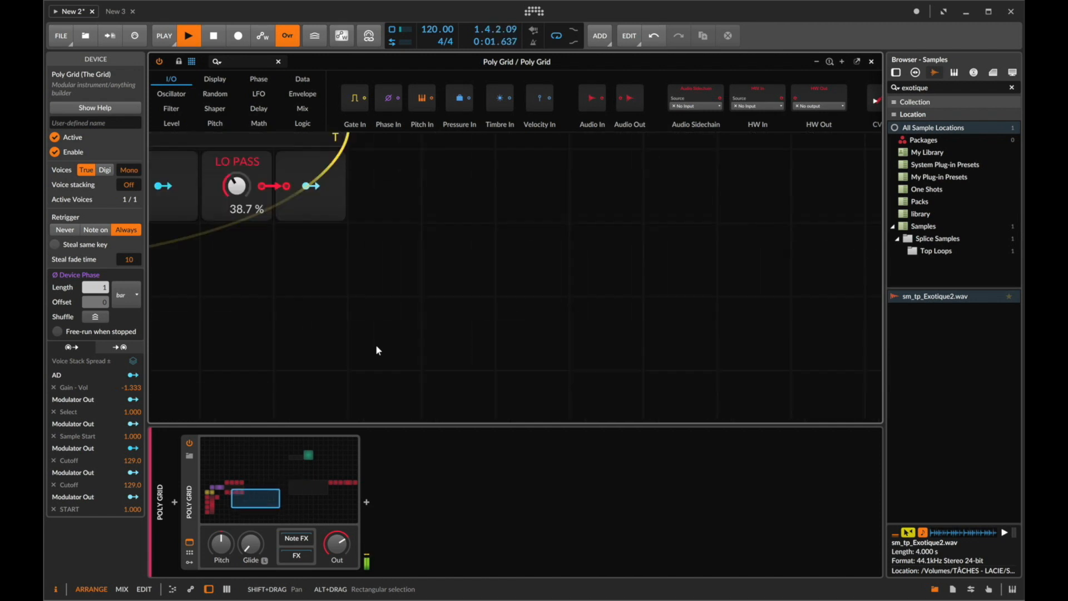
scroll(375, 345, "left", 6)
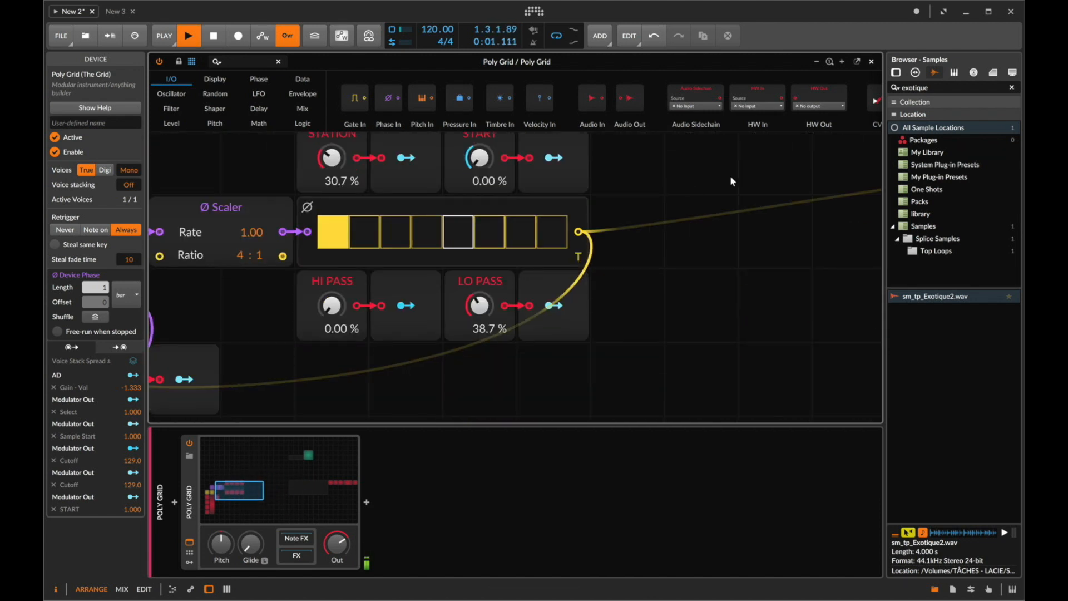
left_click(871, 62)
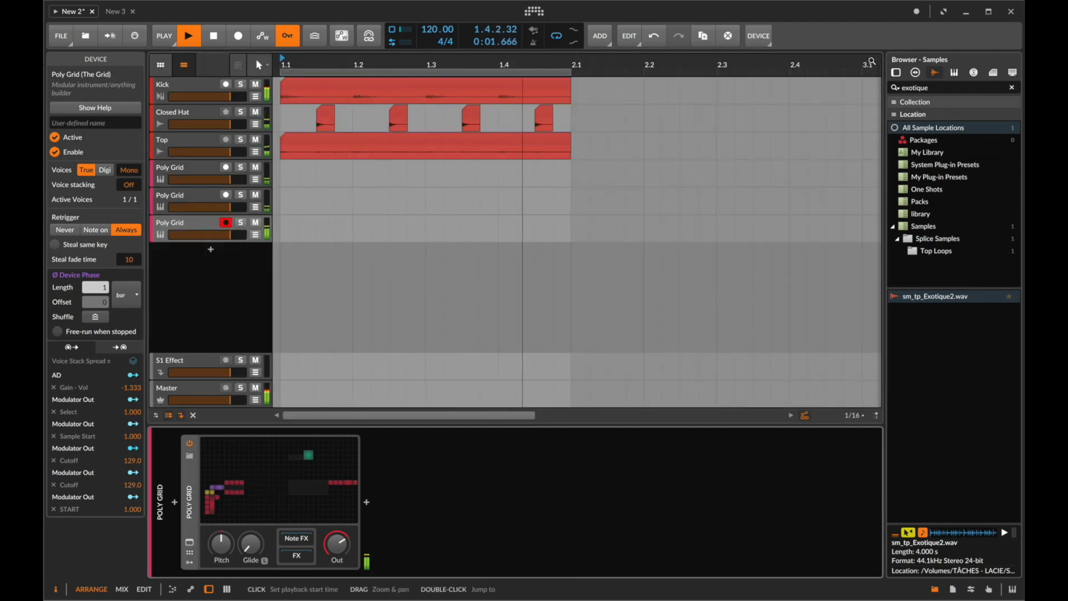
- Reopen the grid editor and toggle the step sequencer's last step
left_click(330, 500)
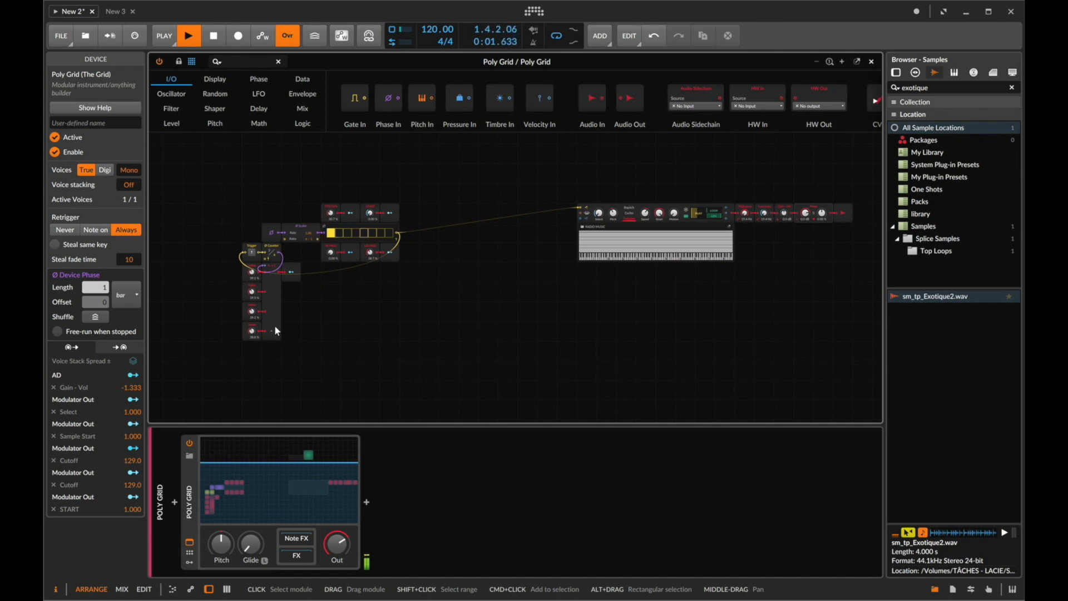
left_click(389, 232)
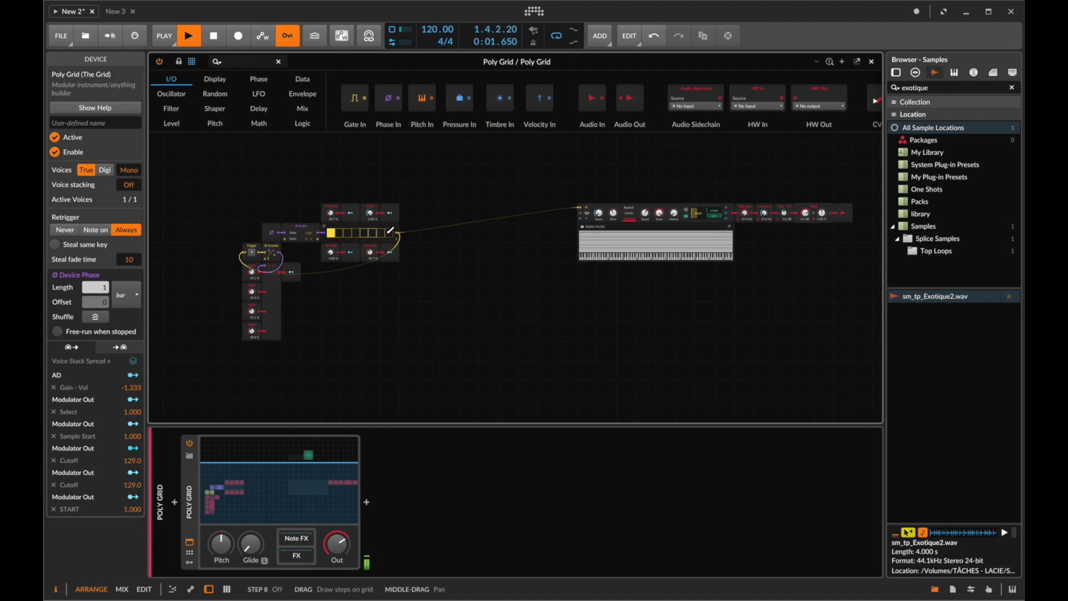
scroll(390, 230, "right", 2)
left_click(371, 231)
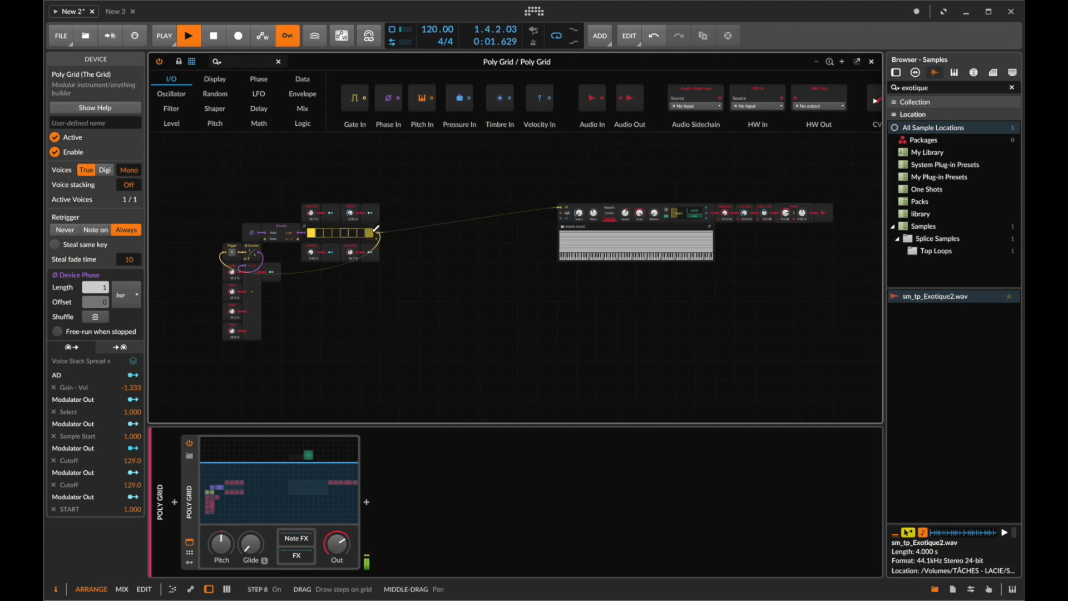
left_click(376, 229)
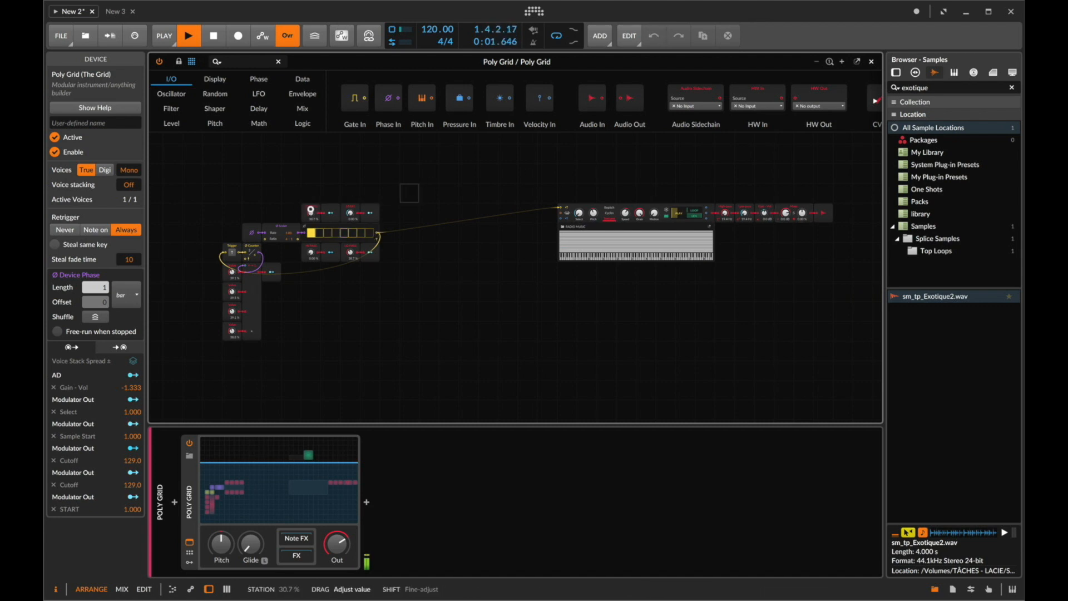
- Move the STATION and START modules and the step sequencer higher in the grid
left_click_drag(298, 208, 367, 179)
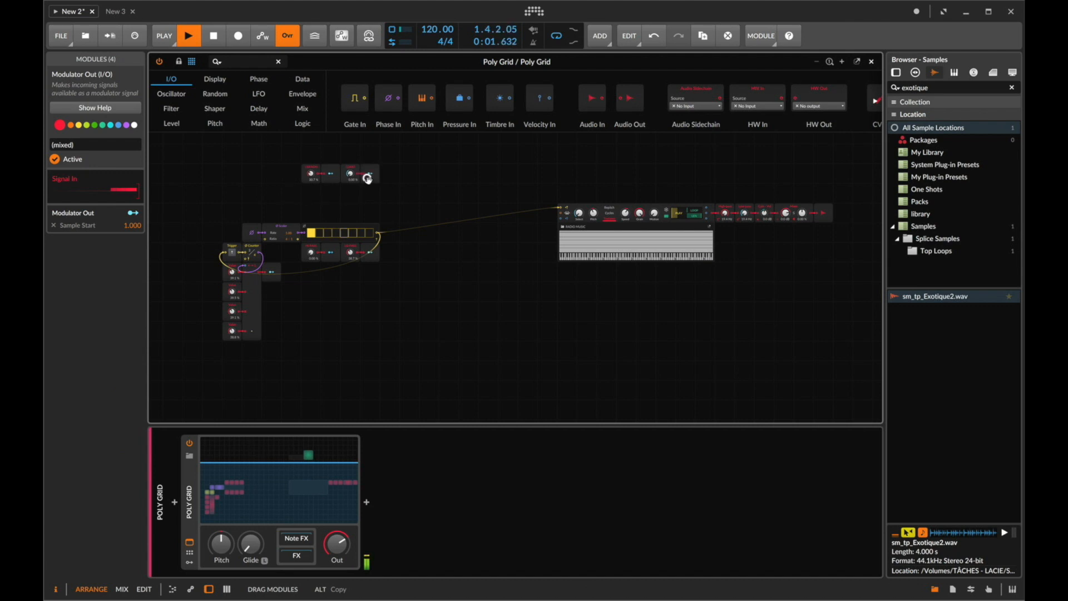
left_click_drag(357, 240, 350, 201)
- Duplicate the step sequencer below the original
left_click(242, 63)
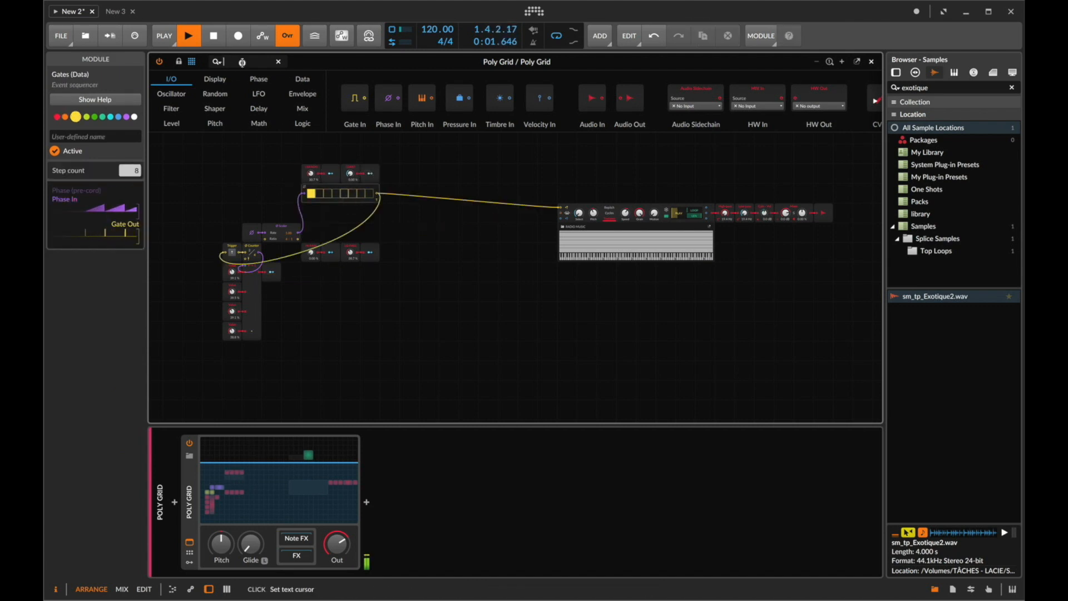
left_click(329, 189)
key("super+z")
key("super+d")
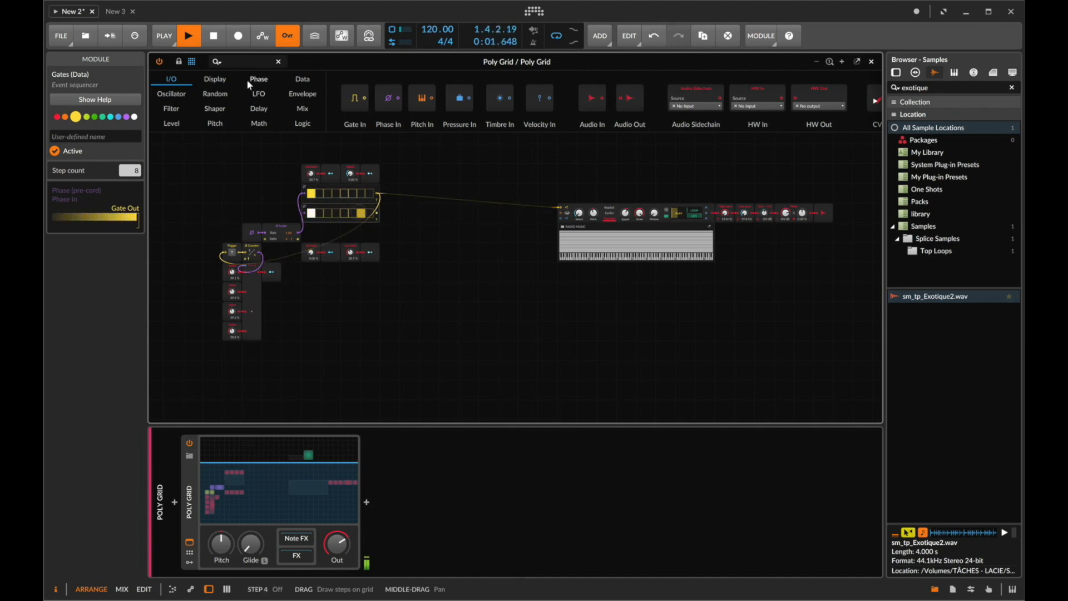
- Search for SEL, place a Select module after the sequencers and cable the duplicate sequencer's phase input
type("SEL")
left_click_drag(181, 89, 387, 194)
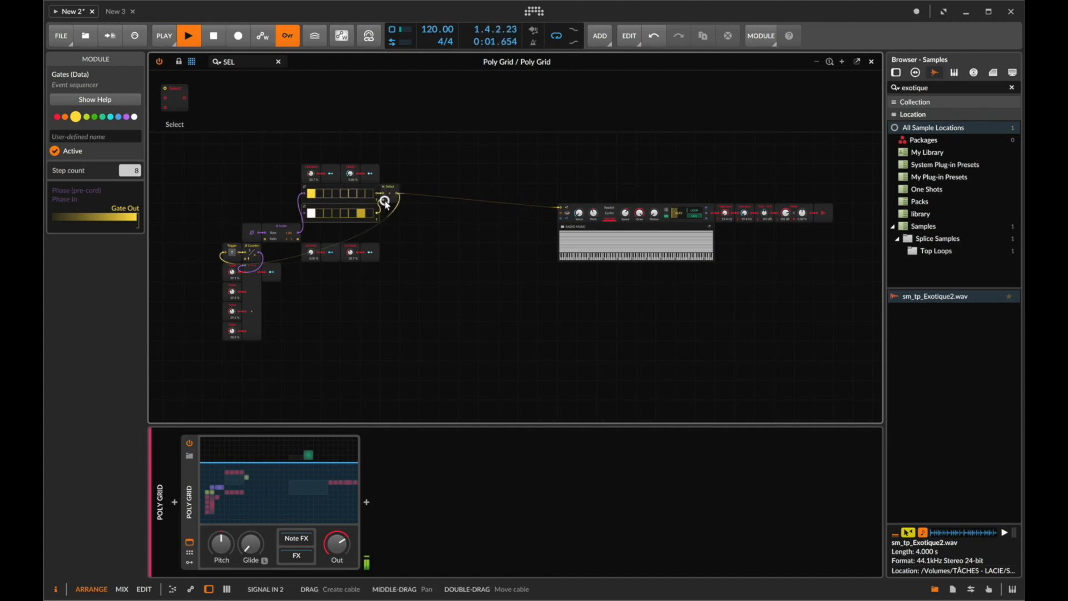
left_click_drag(303, 216, 303, 214)
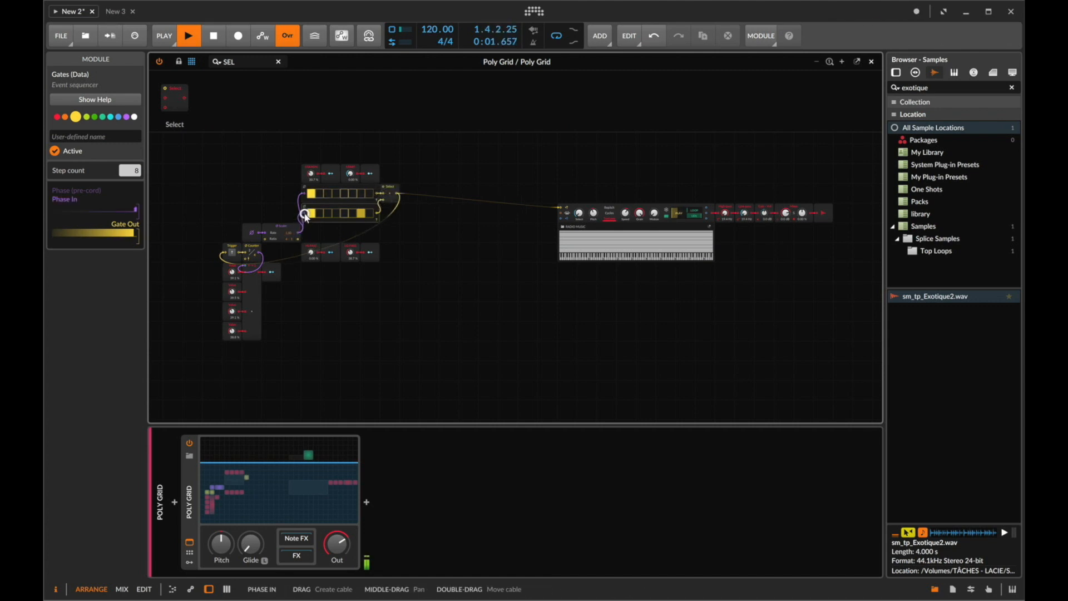
left_click(255, 62)
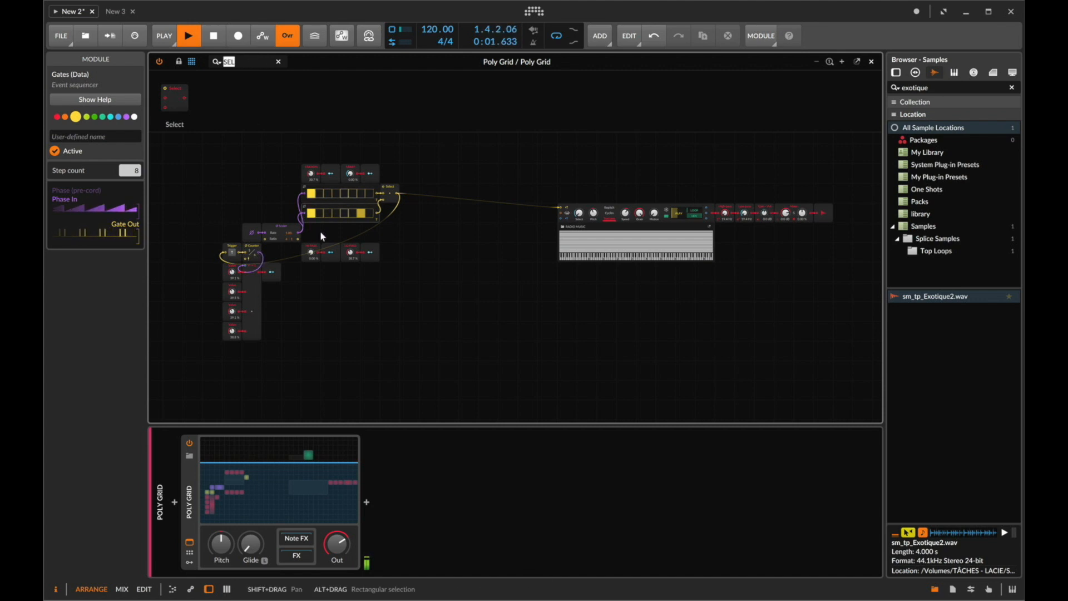
- Search the module browser for GATE and place a Gates module above the step sequencers
type("GATE")
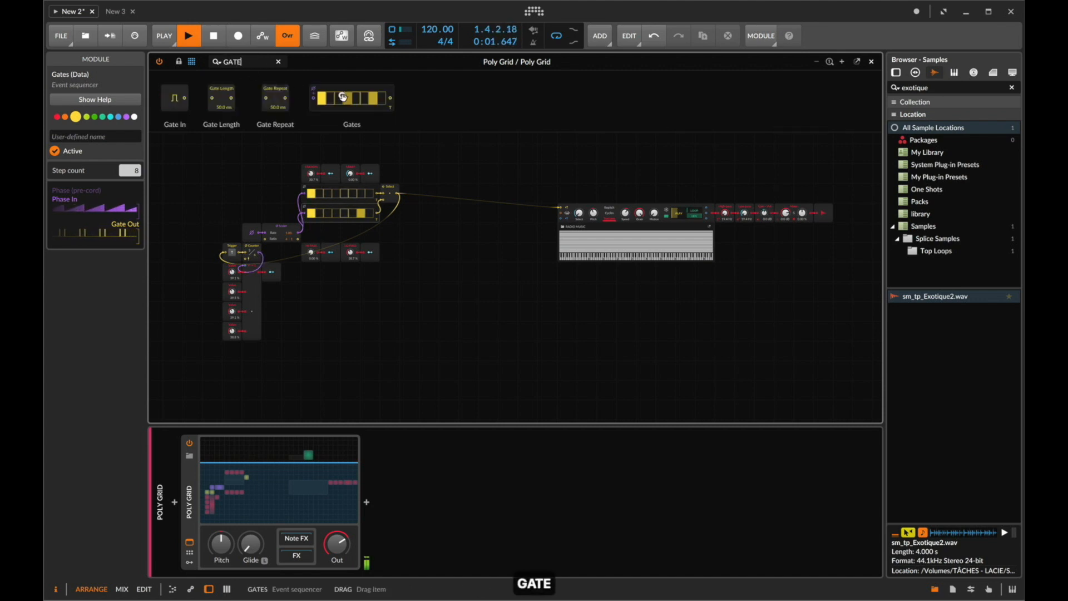
left_click_drag(340, 96, 315, 156)
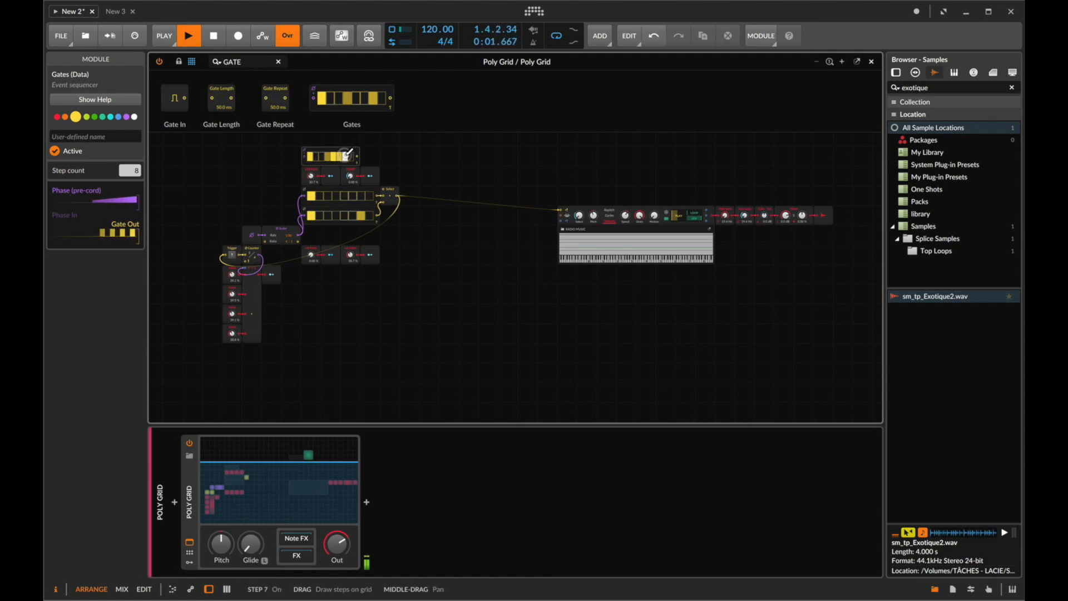
left_click_drag(382, 188, 383, 188)
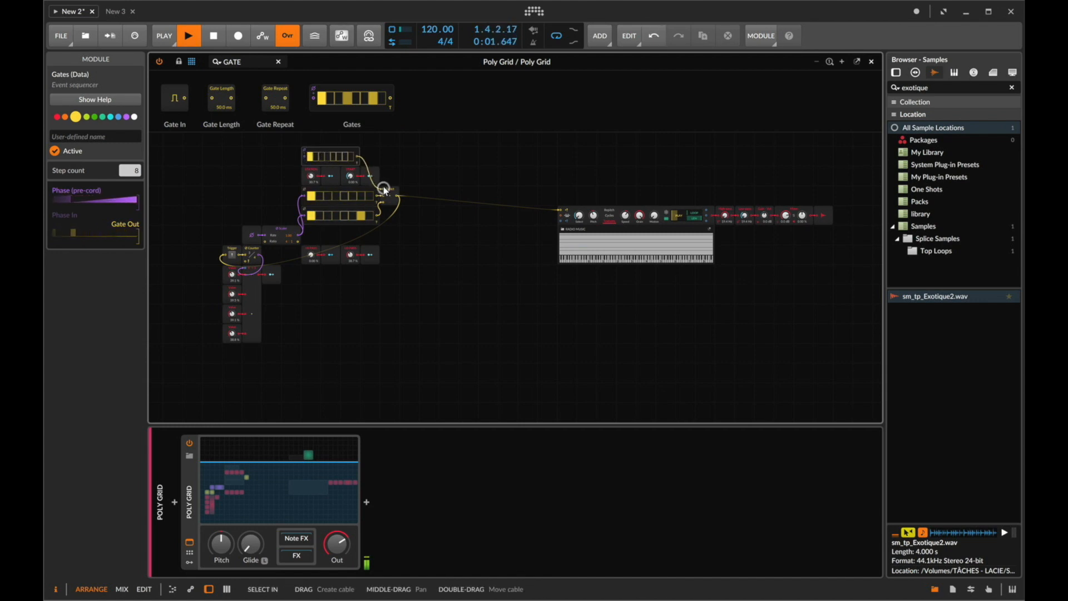
- Search for PRO and drop a Probabilities module onto the Gates module, adjusting its step probabilities
left_click(255, 61)
key("super+a")
type("PRO")
left_click_drag(220, 106, 320, 159)
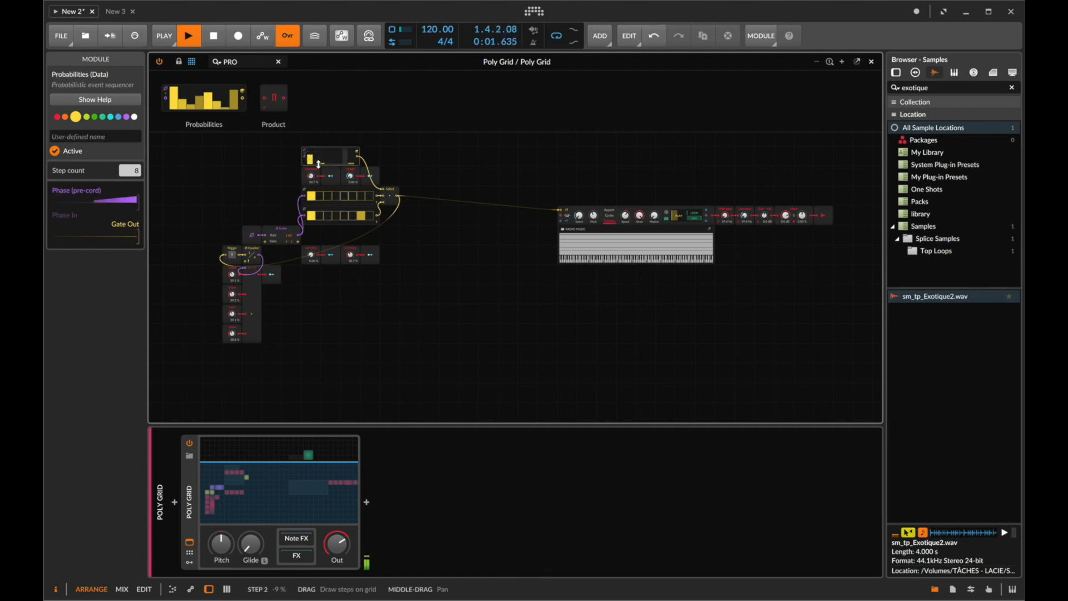
left_click_drag(352, 177, 352, 178)
mouse_move(310, 159)
left_mouse_down()
mouse_move(336, 156)
mouse_move(307, 161)
left_mouse_up()
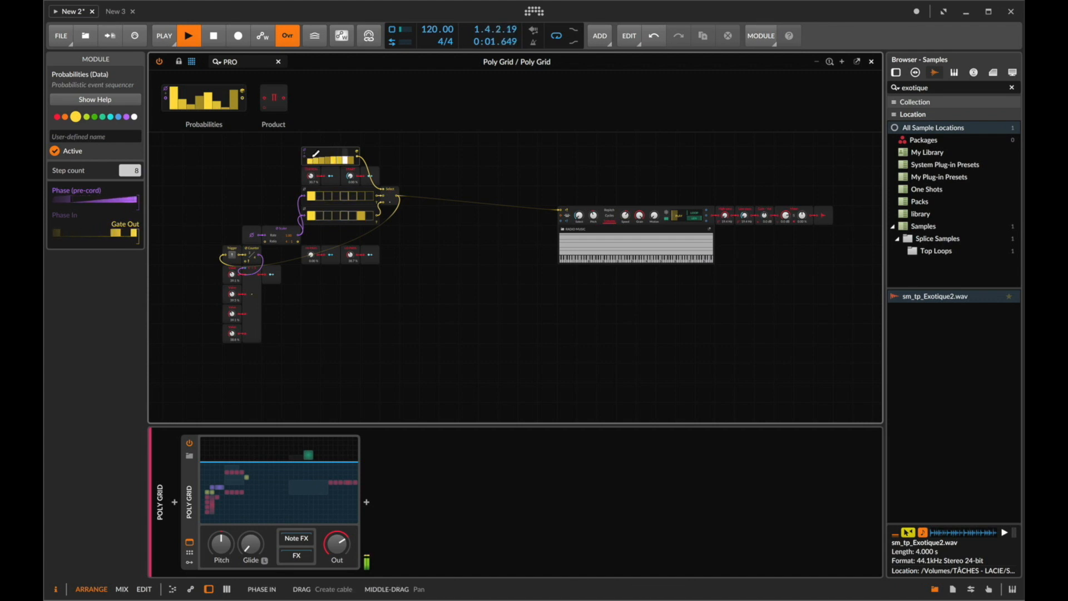
- Close the grid editor, stop playback and mute all three Poly Grid tracks
left_click(871, 63)
key("space")
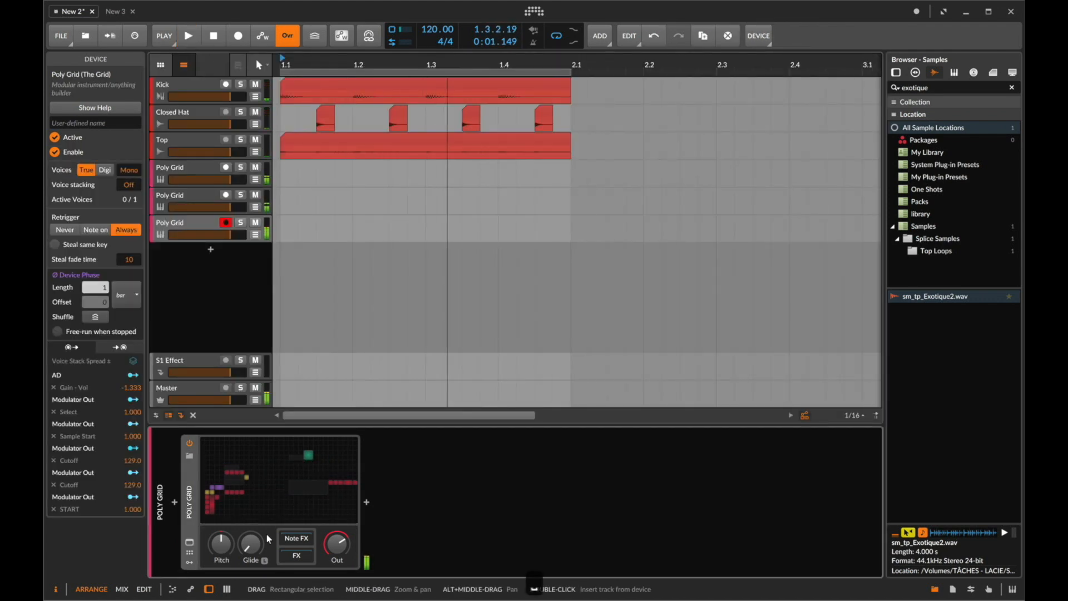
left_click(255, 195)
left_click(255, 167)
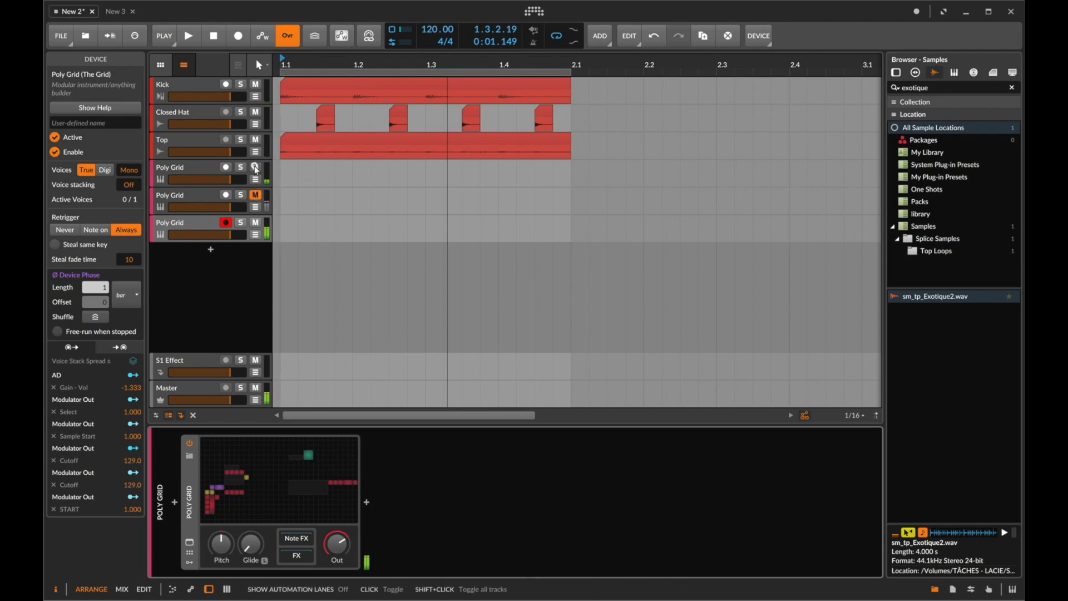
left_click(256, 223)
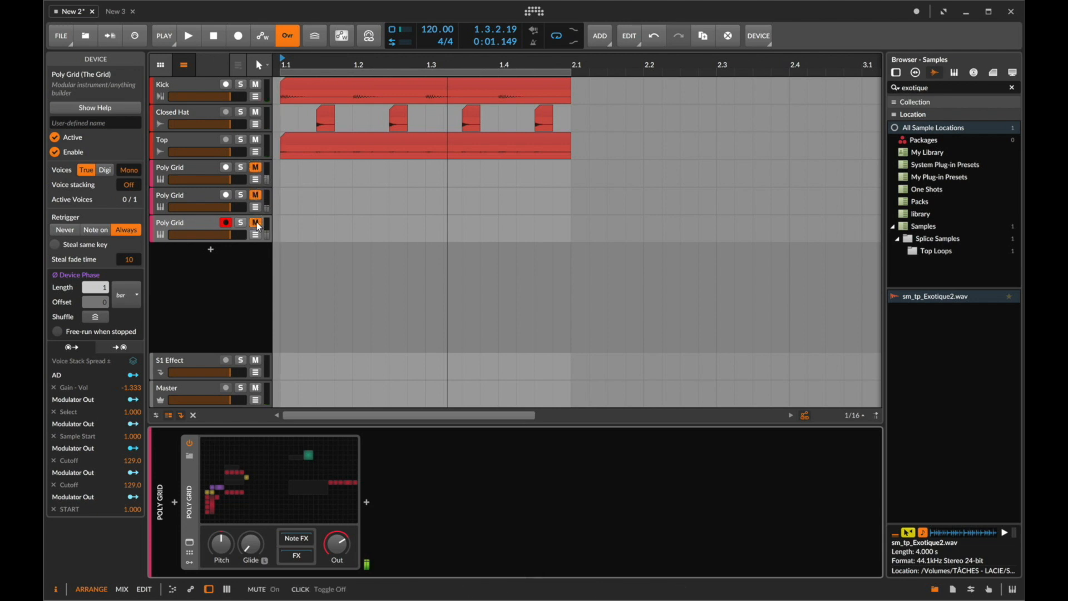